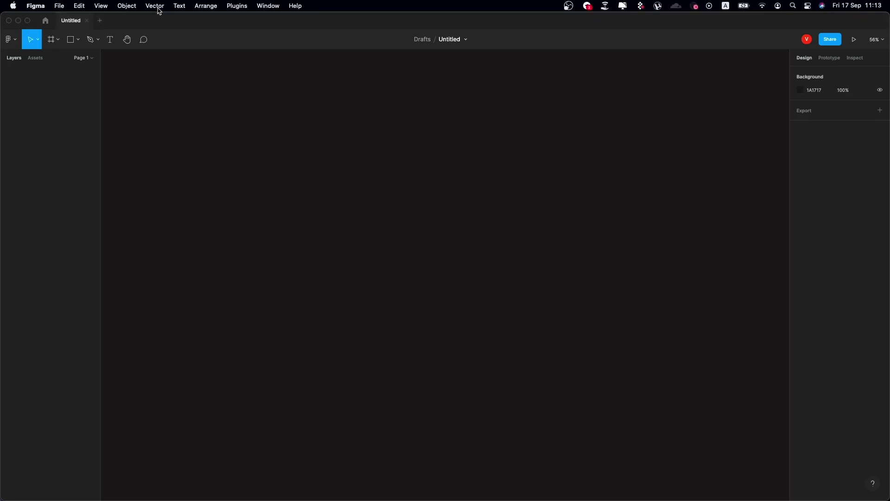
Create a 1600×1064 page frame and position it on the canvas
{"action": "key", "text": "f"}
{"action": "left_click", "coordinate": [466, 165]}
{"action": "key", "text": "Tab"}
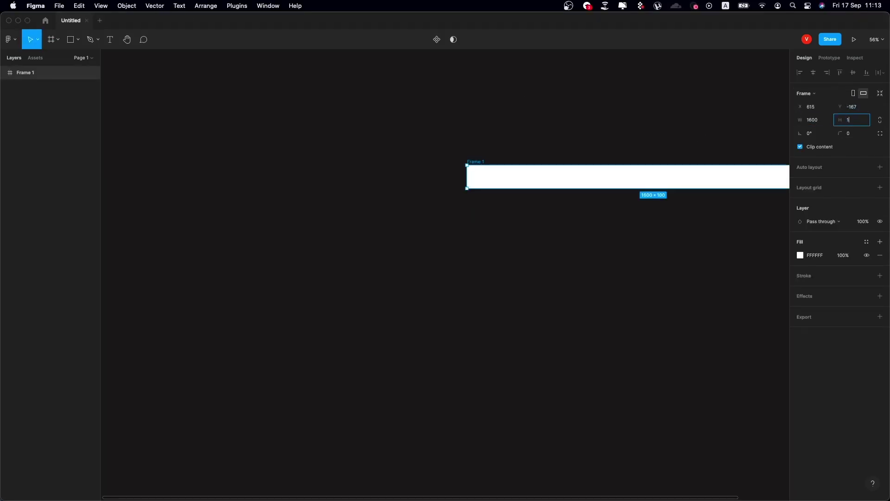
{"action": "type", "text": "1400"}
{"action": "key", "text": "Return"}
{"action": "left_click_drag", "start_coordinate": [591, 263], "coordinate": [364, 220]}
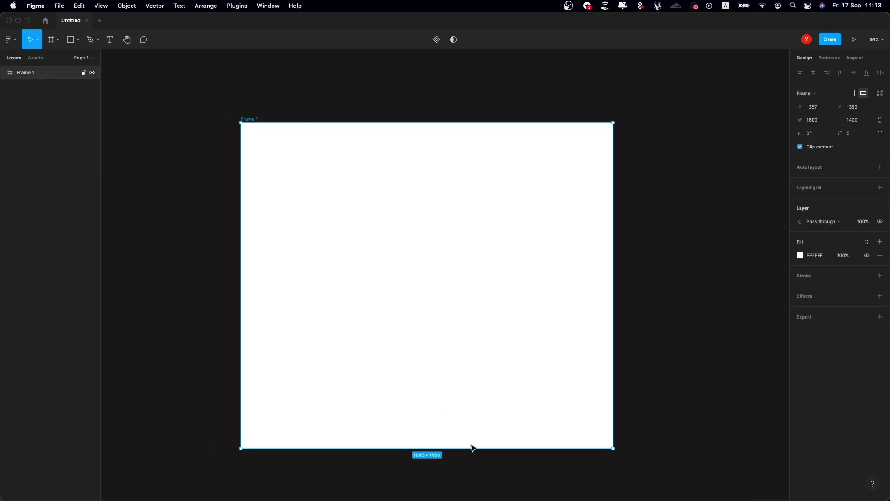
{"action": "left_click_drag", "start_coordinate": [471, 444], "coordinate": [472, 370]}
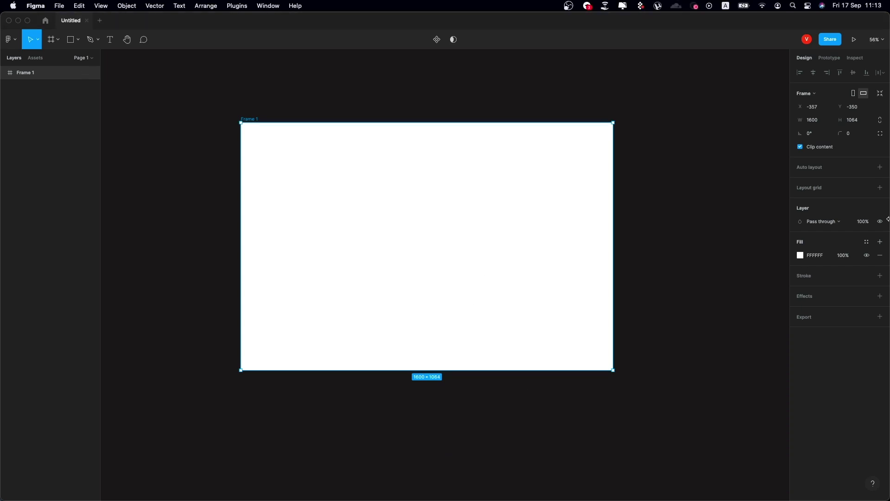
Add a 12-column layout grid to the frame
{"action": "left_click", "coordinate": [881, 188]}
{"action": "left_click", "coordinate": [800, 200]}
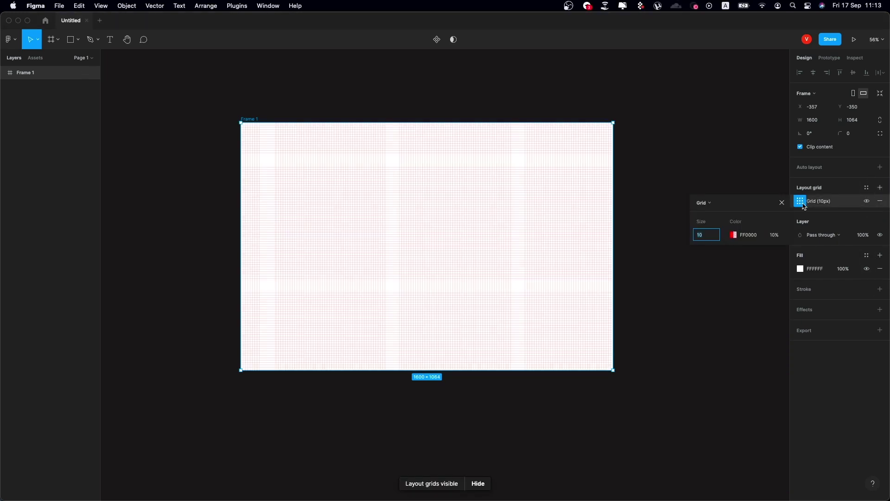
{"action": "left_click", "coordinate": [713, 208]}
{"action": "left_click", "coordinate": [710, 214]}
{"action": "left_click", "coordinate": [701, 235]}
{"action": "type", "text": "12"}
{"action": "key", "text": "Return"}
{"action": "type", "text": "512"}
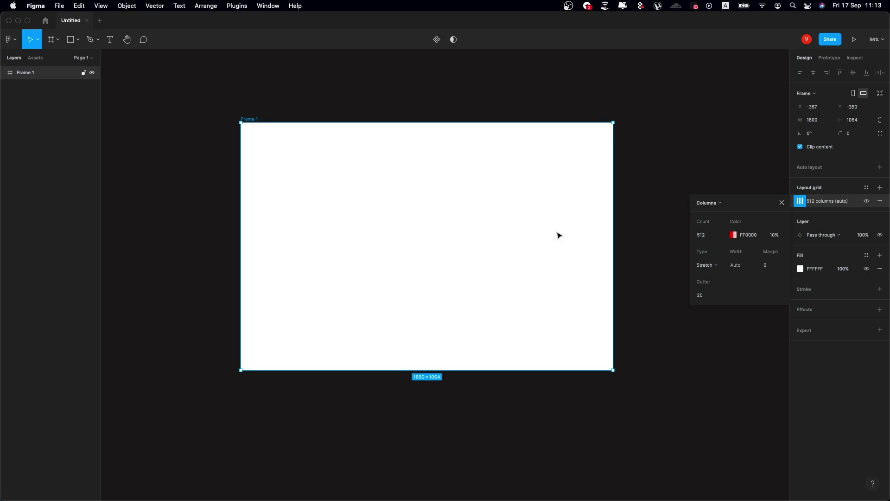
{"action": "scroll", "coordinate": [559, 235], "scroll_direction": "up", "scroll_amount": 10}
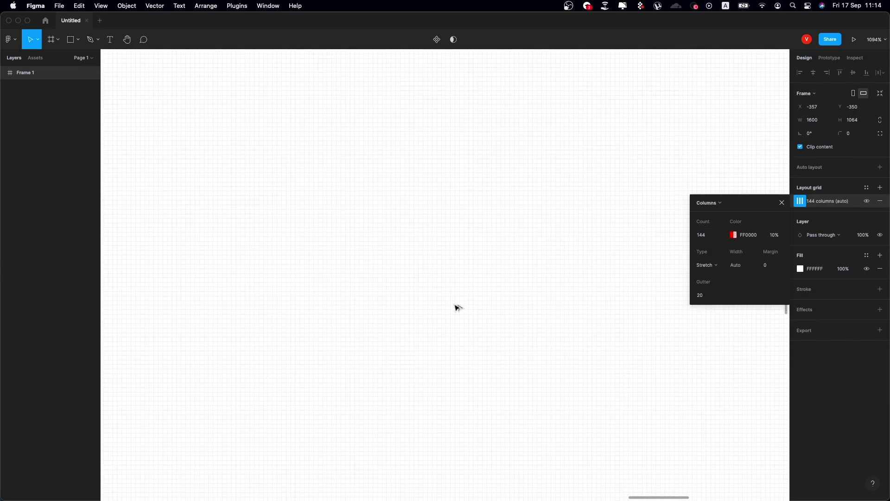
{"action": "scroll", "coordinate": [456, 307], "scroll_direction": "down", "scroll_amount": 10}
{"action": "scroll", "coordinate": [429, 306], "scroll_direction": "up", "scroll_amount": 3}
{"action": "type", "text": "12"}
{"action": "key", "text": "Return"}
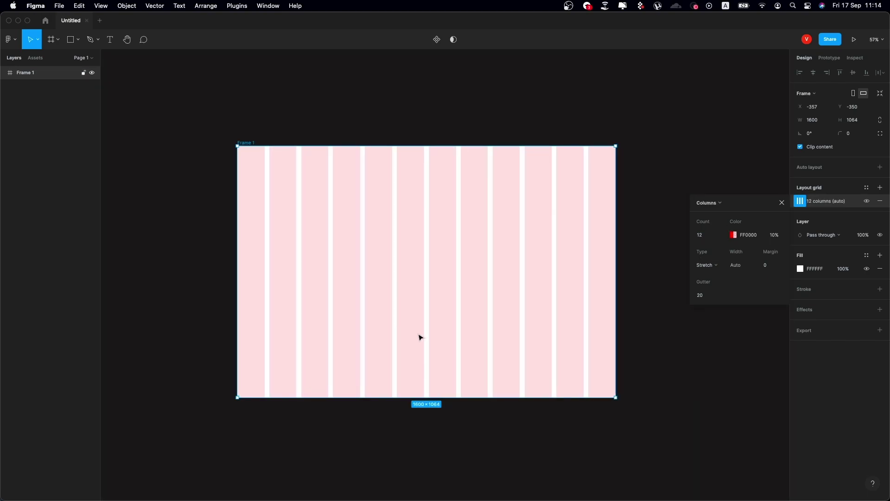
Centre the grid with 80px columns, 30px gutters and a grey colour
{"action": "scroll", "coordinate": [421, 337], "scroll_direction": "up", "scroll_amount": 1}
{"action": "left_click", "coordinate": [693, 294]}
{"action": "type", "text": "30"}
{"action": "key", "text": "Return"}
{"action": "scroll", "coordinate": [470, 235], "scroll_direction": "up", "scroll_amount": 1}
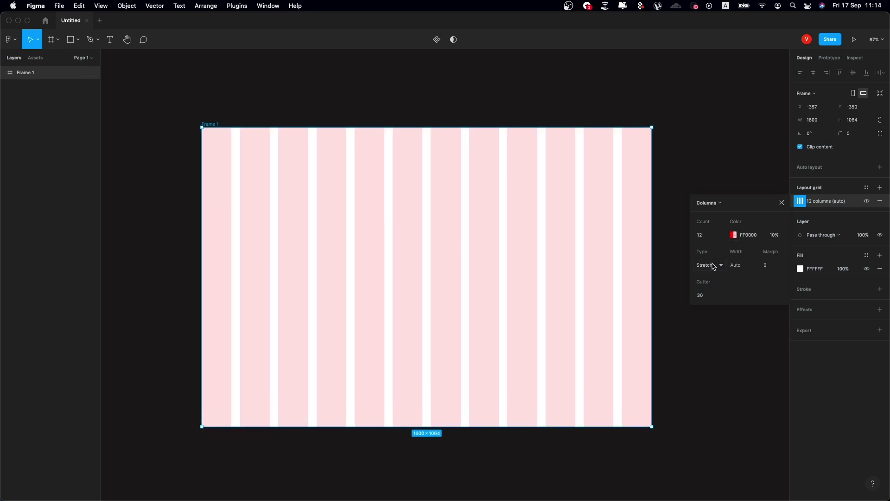
{"action": "left_click", "coordinate": [706, 265]}
{"action": "left_click", "coordinate": [702, 254]}
{"action": "left_click", "coordinate": [738, 265]}
{"action": "type", "text": "80"}
{"action": "key", "text": "Return"}
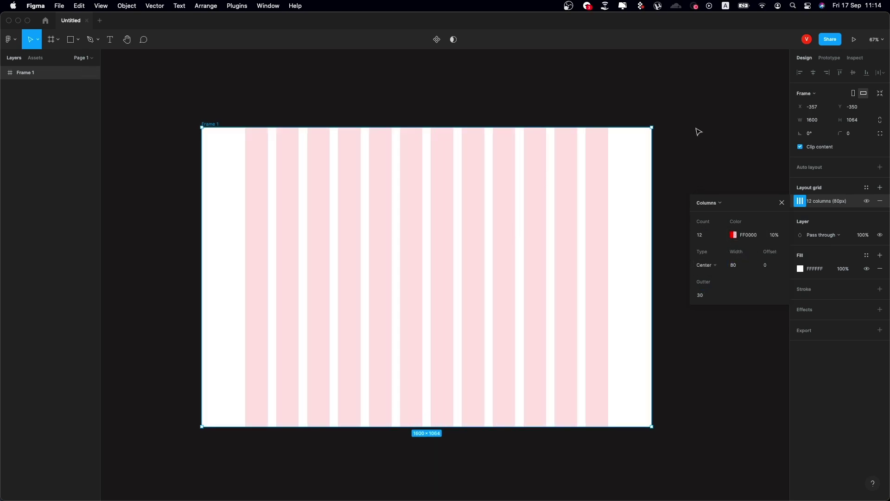
{"action": "left_click", "coordinate": [734, 234]}
{"action": "key", "text": "Escape"}
{"action": "key", "text": "Escape"}
{"action": "scroll", "coordinate": [308, 155], "scroll_direction": "left", "scroll_amount": 2}
Add a Logo text in Inter Semi Bold at the header's top left
{"action": "key", "text": "t"}
{"action": "left_click", "coordinate": [274, 143]}
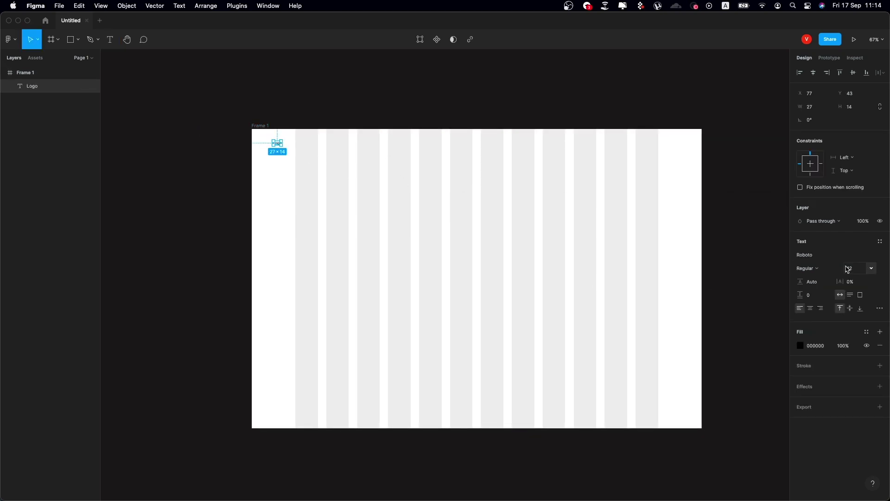
{"action": "key", "text": "Escape"}
{"action": "scroll", "coordinate": [273, 125], "scroll_direction": "up", "scroll_amount": 3}
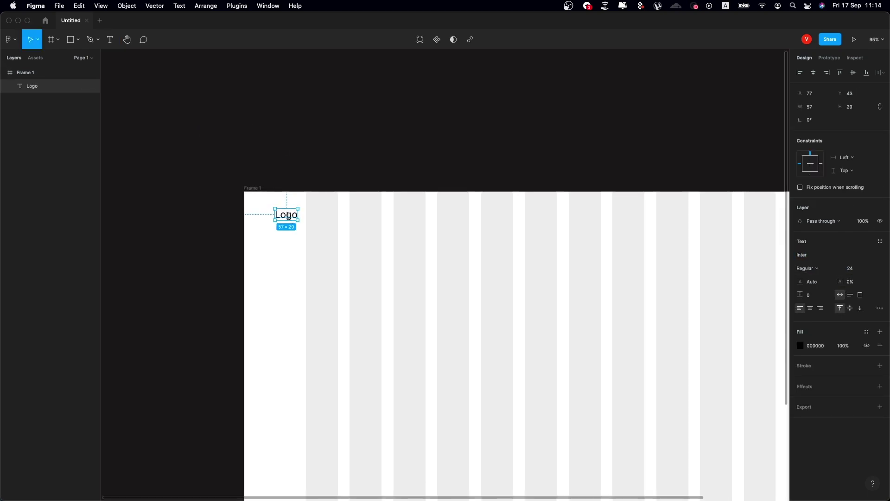
{"action": "left_click", "coordinate": [808, 268]}
{"action": "left_click", "coordinate": [809, 288]}
{"action": "left_click", "coordinate": [255, 195]}
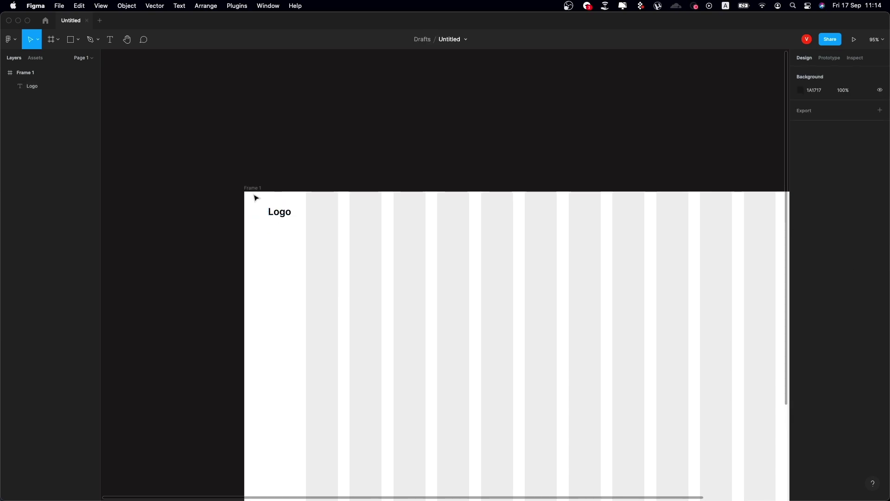
{"action": "left_click_drag", "start_coordinate": [292, 215], "coordinate": [285, 265]}
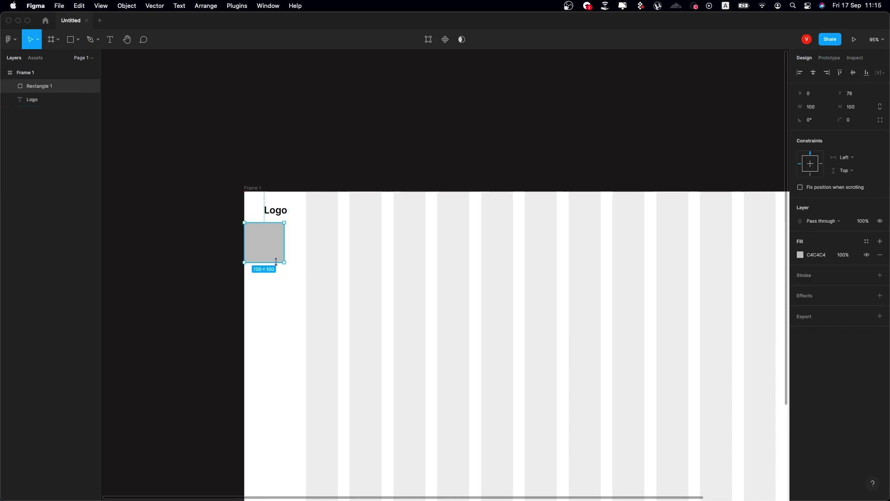
Draw a 1600×1 divider line below the Logo and hide the grids
{"action": "left_click", "coordinate": [812, 107]}
{"action": "type", "text": "1600"}
{"action": "key", "text": "Tab"}
{"action": "type", "text": "1"}
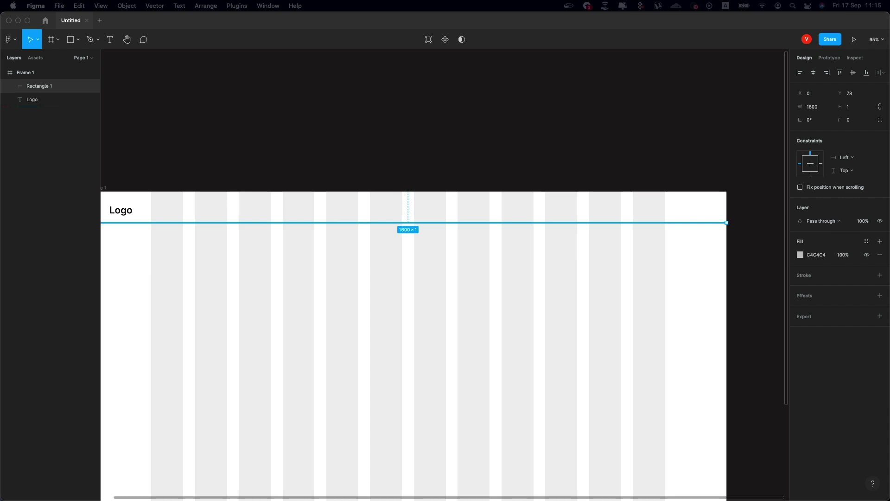
{"action": "key", "text": "ctrl+g"}
Duplicate the Logo into a Regular-weight About link on the header's right side
{"action": "left_click", "coordinate": [246, 209]}
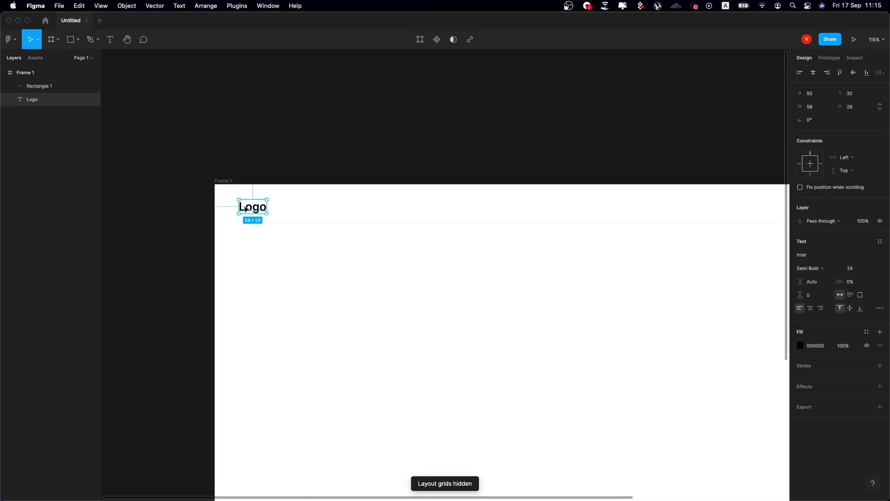
{"action": "scroll", "coordinate": [194, 209], "scroll_direction": "right", "scroll_amount": 3}
{"action": "key", "text": "ctrl+d"}
{"action": "left_click_drag", "start_coordinate": [736, 217], "coordinate": [671, 217]}
{"action": "key", "text": "Return"}
{"action": "type", "text": "About"}
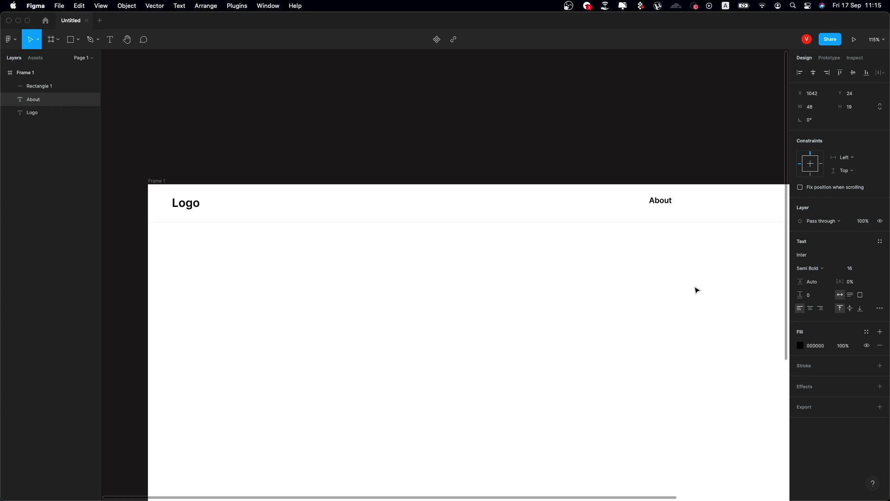
{"action": "key", "text": "ctrl+a"}
{"action": "key", "text": "Escape"}
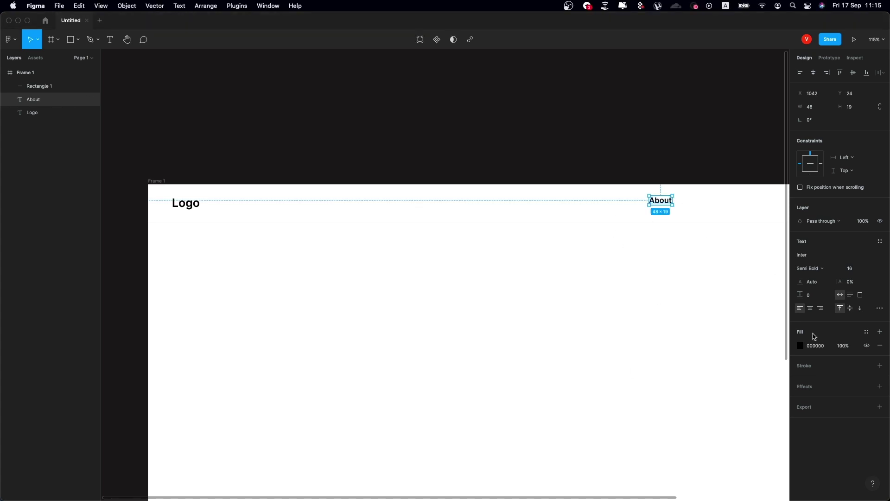
{"action": "scroll", "coordinate": [723, 272], "scroll_direction": "right", "scroll_amount": 2}
{"action": "left_click", "coordinate": [816, 268]}
{"action": "left_click", "coordinate": [831, 247]}
{"action": "left_click_drag", "start_coordinate": [611, 203], "coordinate": [188, 240]}
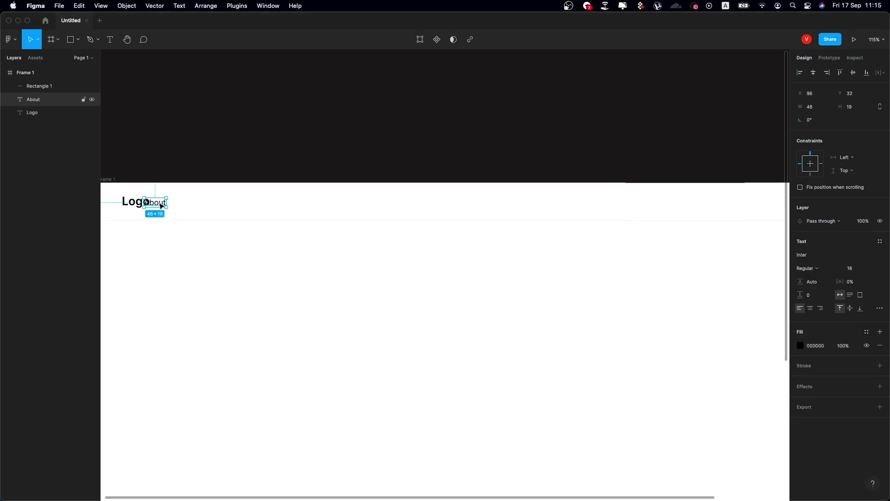
{"action": "mouse_move", "coordinate": [161, 206]}
{"action": "left_mouse_down"}
{"action": "mouse_move", "coordinate": [641, 204]}
{"action": "mouse_move", "coordinate": [633, 204]}
{"action": "left_mouse_up"}
Add Services, Projects and Contacts navigation labels beside About
{"action": "key", "text": "t"}
{"action": "left_click", "coordinate": [569, 202]}
{"action": "type", "text": "Services"}
{"action": "scroll", "coordinate": [575, 209], "scroll_direction": "down", "scroll_amount": 2}
{"action": "key", "text": "Escape"}
{"action": "type", "text": "jects"}
{"action": "key", "text": "Escape"}
{"action": "key", "text": "super+d"}
{"action": "type", "text": "Con"}
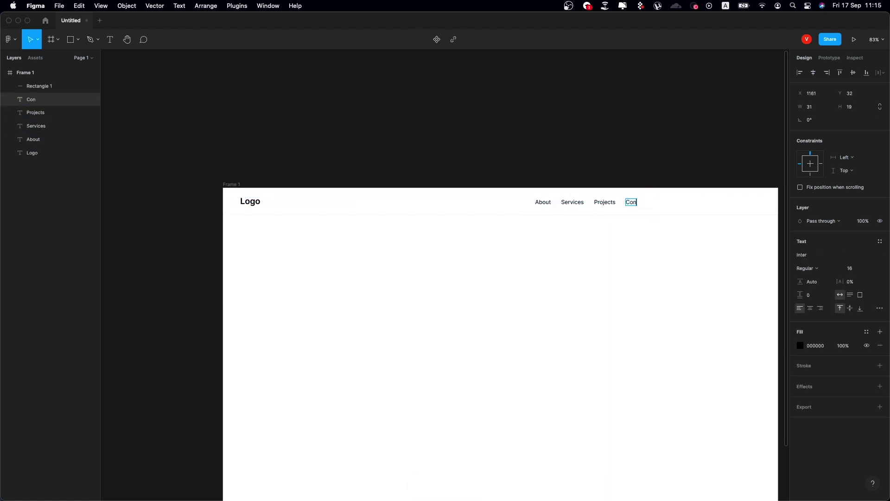
{"action": "type", "text": "tacts"}
{"action": "key", "text": "Escape"}
Add a Sign Up label after Contacts and wrap it in auto layout
{"action": "scroll", "coordinate": [547, 205], "scroll_direction": "right", "scroll_amount": 5}
{"action": "key", "text": "super+d"}
{"action": "left_click_drag", "start_coordinate": [512, 204], "coordinate": [553, 207]}
{"action": "type", "text": "Sign U"}
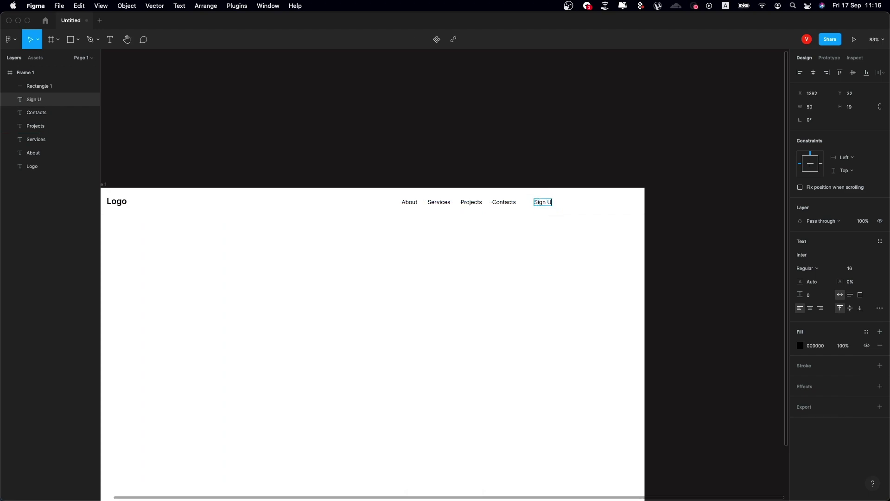
{"action": "type", "text": "p"}
{"action": "key", "text": "Escape"}
{"action": "key", "text": "shift+a"}
Give the Sign Up frame a 2AB691 green fill at low opacity
{"action": "left_click", "coordinate": [880, 302]}
{"action": "left_click", "coordinate": [800, 315]}
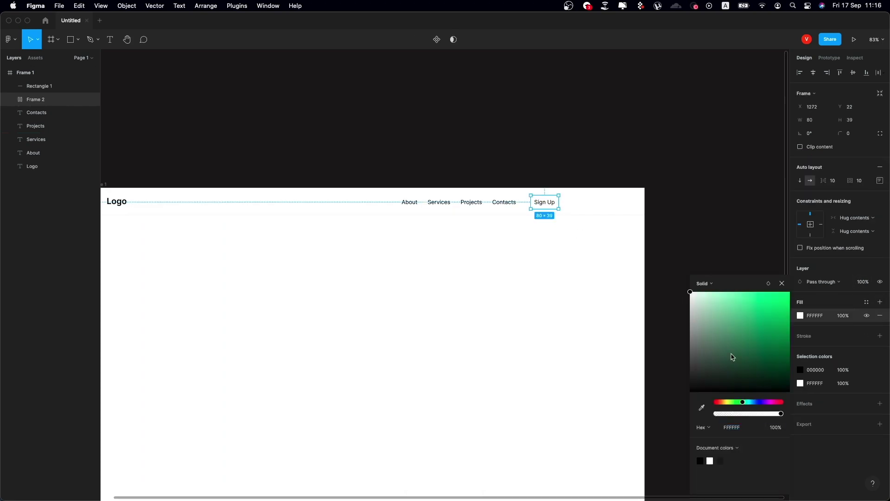
{"action": "left_click_drag", "start_coordinate": [733, 357], "coordinate": [790, 301]}
{"action": "left_click", "coordinate": [816, 315]}
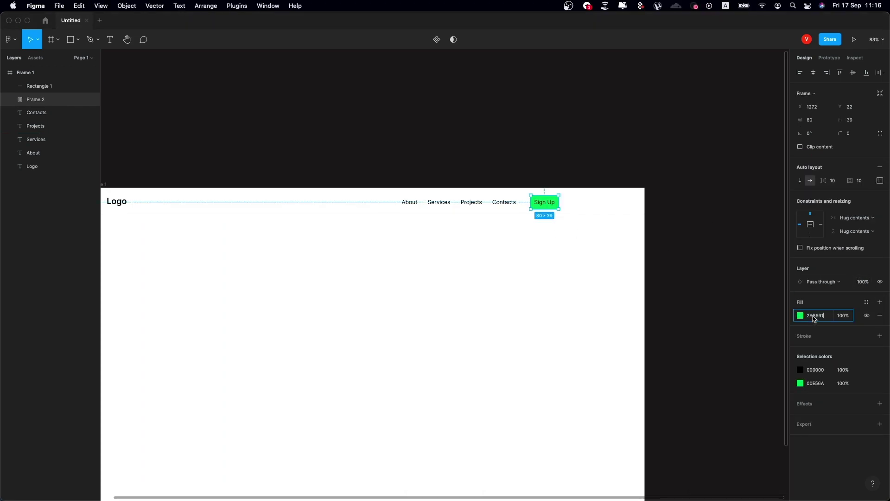
{"action": "type", "text": "2AB691"}
{"action": "key", "text": "Return"}
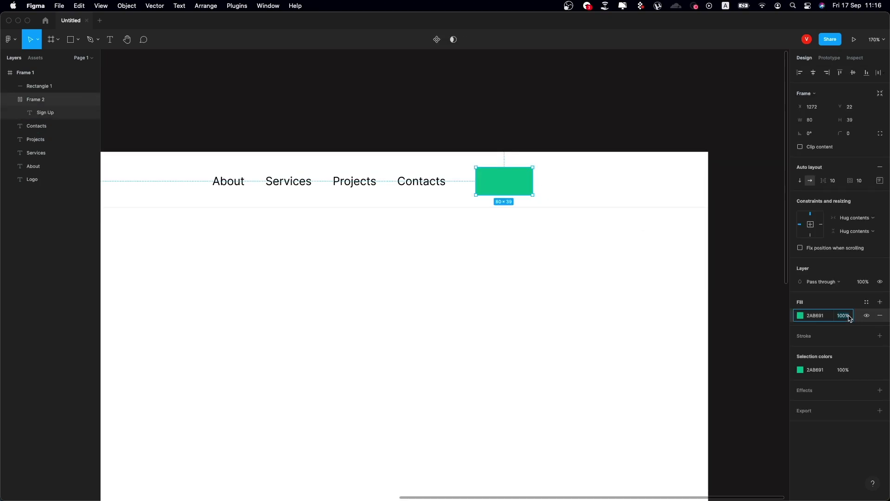
{"action": "type", "text": "5"}
{"action": "key", "text": "Return"}
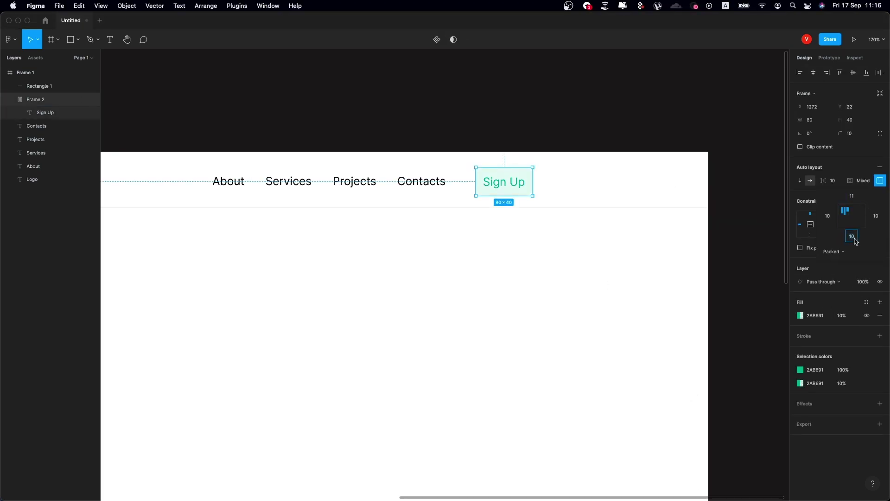
Group the navigation links with the Sign Up button, then with the Logo
{"action": "key", "text": "Return"}
{"action": "key", "text": "ctrl+g"}
{"action": "key", "text": "ctrl+g"}
{"action": "left_click", "coordinate": [469, 183]}
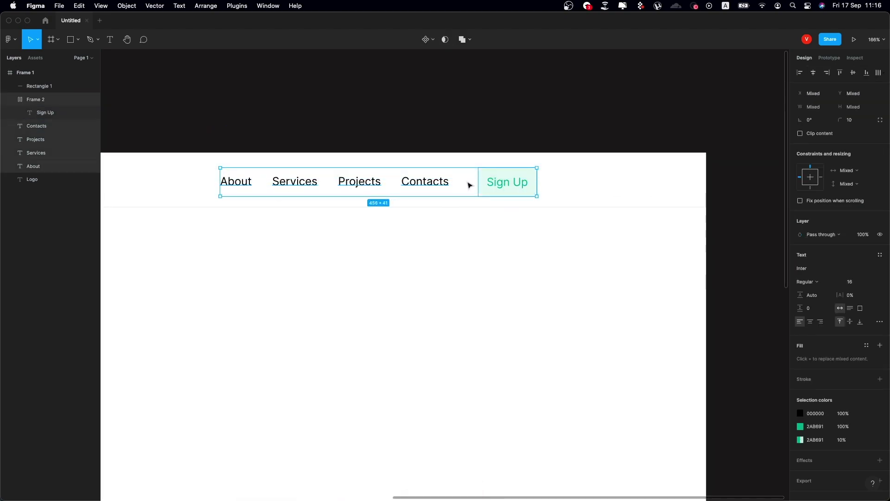
{"action": "left_click", "coordinate": [500, 193]}
{"action": "key", "text": "super+z"}
{"action": "key", "text": "super+z"}
{"action": "key", "text": "ctrl+g"}
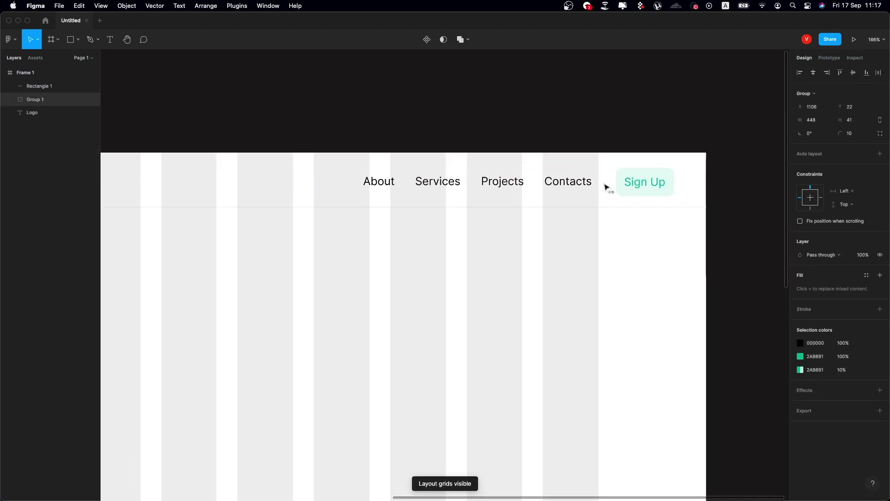
{"action": "key", "text": "shift+1"}
Paste a copy of the Logo text onto the page for a heading
{"action": "key", "text": "ctrl+g"}
{"action": "left_click", "coordinate": [642, 121]}
{"action": "scroll", "coordinate": [642, 121], "scroll_direction": "up", "scroll_amount": 5}
{"action": "scroll", "coordinate": [295, 241], "scroll_direction": "left", "scroll_amount": 3}
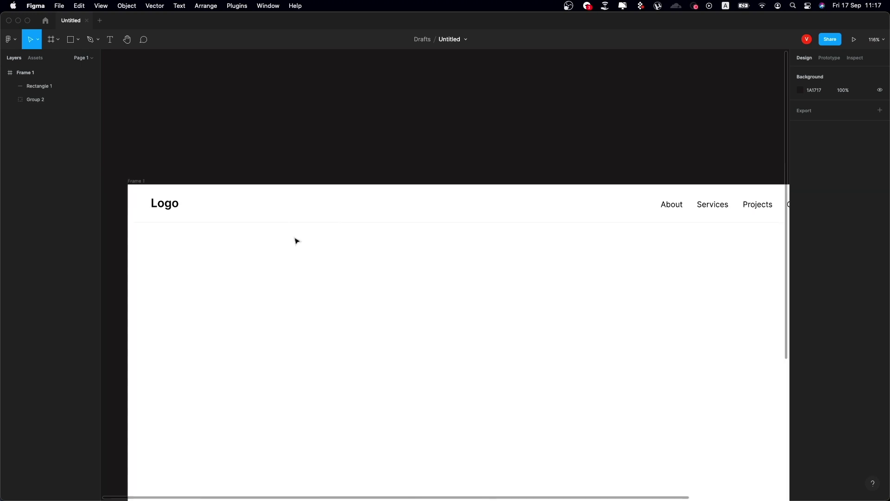
{"action": "key", "text": "super+v"}
{"action": "key", "text": "ctrl+g"}
Turn the pasted text into a wrapped 72 px headline with -4.5 px letter spacing
{"action": "left_click_drag", "start_coordinate": [472, 208], "coordinate": [217, 305]}
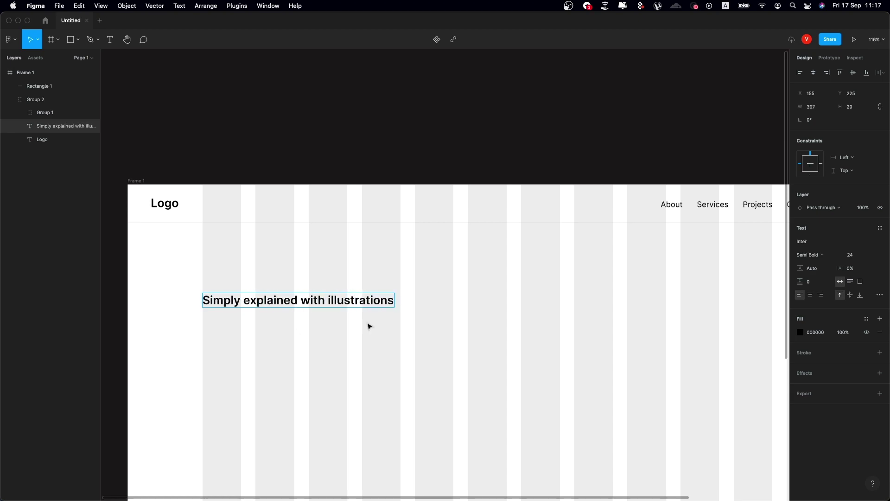
{"action": "mouse_move", "coordinate": [394, 300]}
{"action": "left_mouse_down"}
{"action": "mouse_move", "coordinate": [305, 302]}
{"action": "mouse_move", "coordinate": [512, 288]}
{"action": "left_mouse_up"}
{"action": "scroll", "coordinate": [333, 228], "scroll_direction": "down", "scroll_amount": 3}
{"action": "type", "text": "2"}
{"action": "key", "text": "Return"}
{"action": "scroll", "coordinate": [444, 299], "scroll_direction": "down", "scroll_amount": 5}
{"action": "type", "text": "-4.5"}
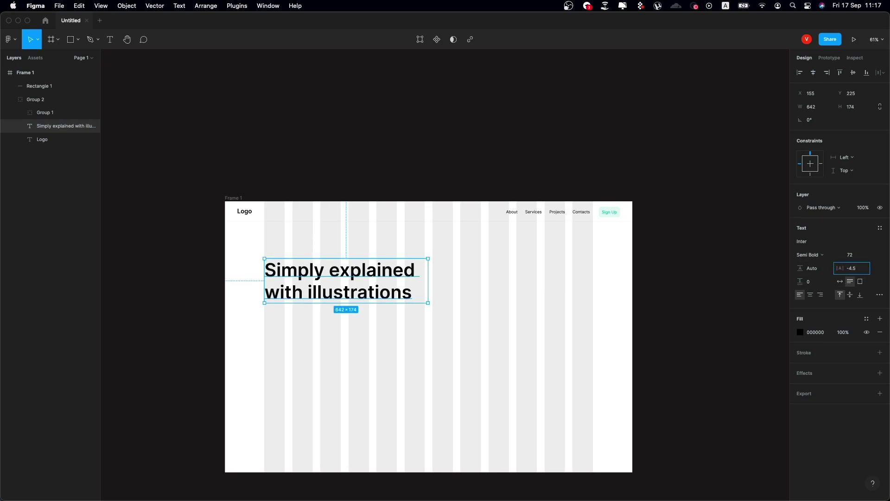
{"action": "key", "text": "Return"}
{"action": "key", "text": "ctrl+g"}
{"action": "scroll", "coordinate": [461, 390], "scroll_direction": "down", "scroll_amount": 2}
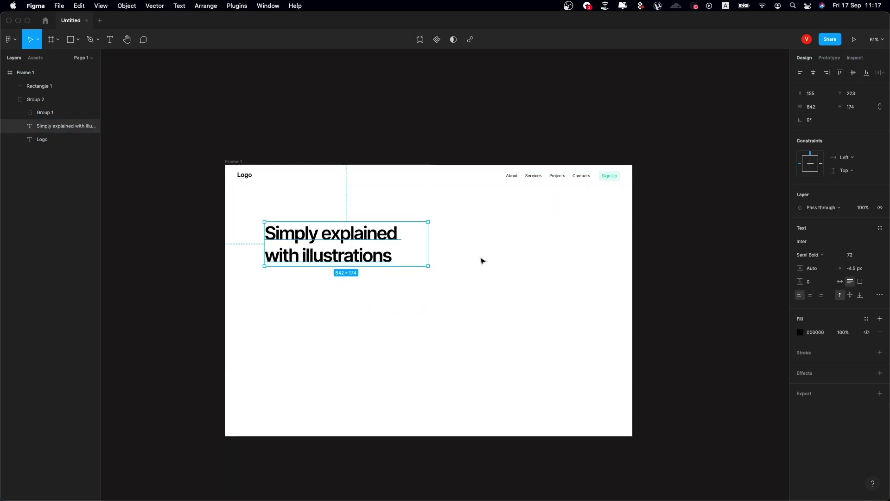
Duplicate the headline below as a 21 px Regular subtitle with -0.8 px spacing
{"action": "left_click_drag", "start_coordinate": [50, 122], "coordinate": [51, 80]}
{"action": "key", "text": "ctrl+d"}
{"action": "left_click_drag", "start_coordinate": [298, 243], "coordinate": [347, 296]}
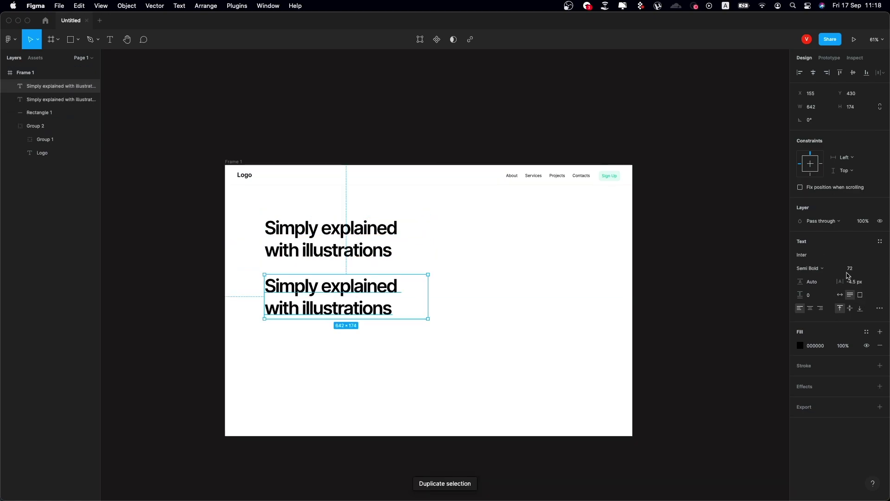
{"action": "left_click", "coordinate": [848, 273]}
{"action": "type", "text": "21"}
{"action": "key", "text": "Return"}
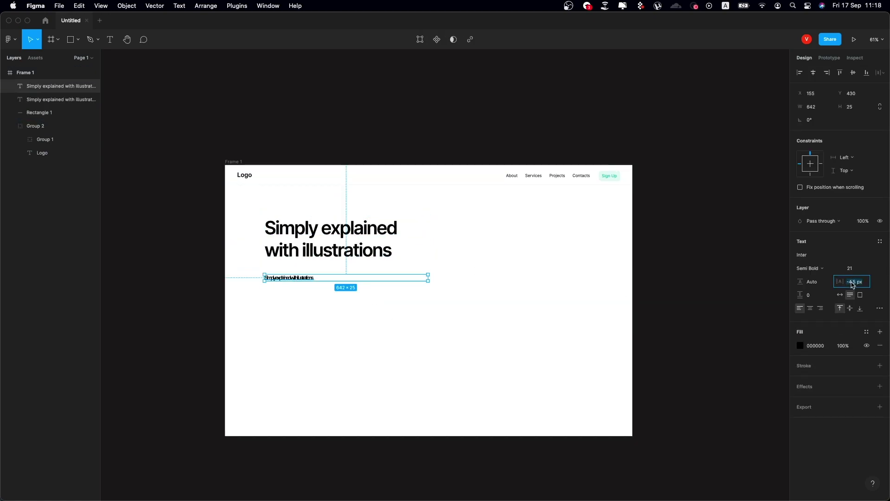
{"action": "type", "text": "-0.8"}
{"action": "key", "text": "Return"}
{"action": "key", "text": "5"}
{"action": "left_click", "coordinate": [809, 268]}
{"action": "left_click", "coordinate": [819, 282]}
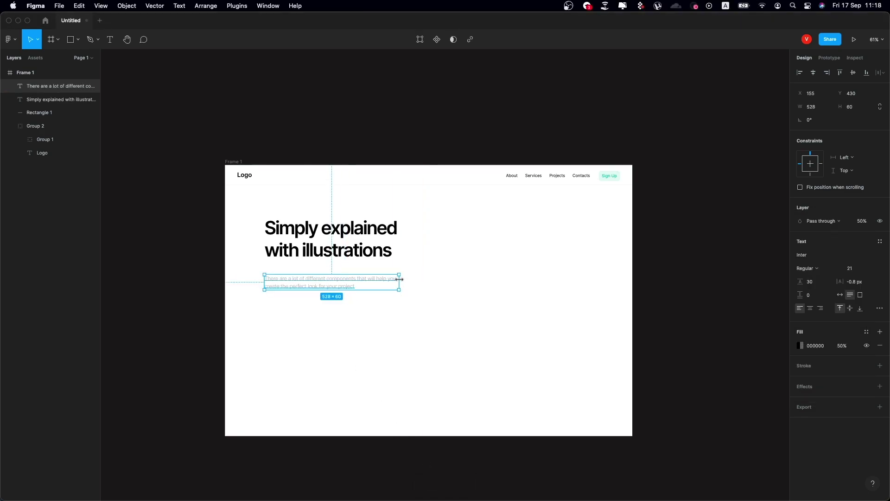
Move the subtitle up, then paste a Sign Up button copy beneath it labelled Get Started
{"action": "left_click_drag", "start_coordinate": [337, 286], "coordinate": [345, 273]}
{"action": "left_click", "coordinate": [609, 176]}
{"action": "key", "text": "super+c"}
{"action": "left_click", "coordinate": [334, 273]}
{"action": "key", "text": "super+v"}
{"action": "scroll", "coordinate": [334, 283], "scroll_direction": "up", "scroll_amount": 5}
{"action": "double_click", "coordinate": [345, 272]}
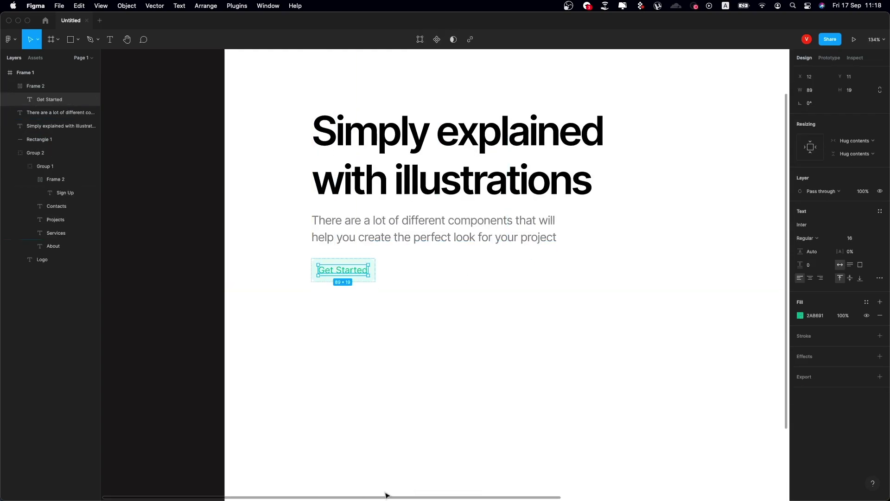
{"action": "left_click", "coordinate": [385, 495]}
Fill the Get Started button with 5F62E2 and give it 15 px vertical padding
{"action": "left_click", "coordinate": [357, 274]}
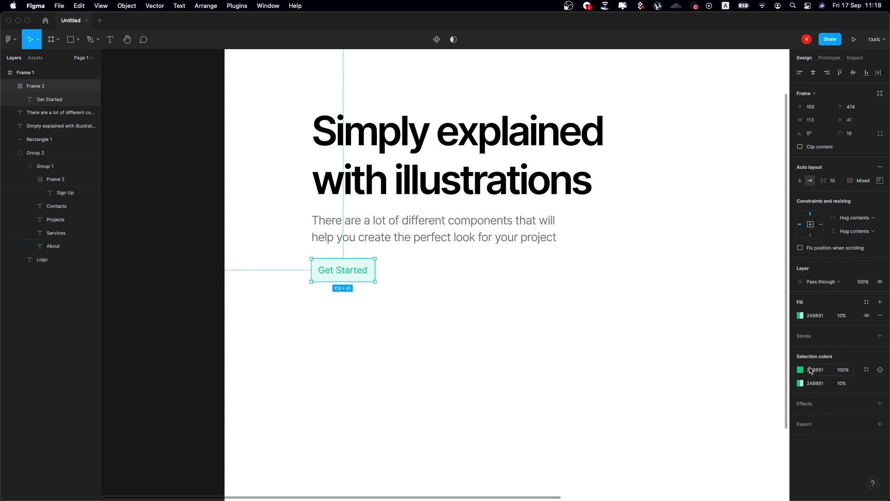
{"action": "type", "text": "5F62E2"}
{"action": "key", "text": "Return"}
{"action": "left_click", "coordinate": [343, 274]}
{"action": "key", "text": "super+d"}
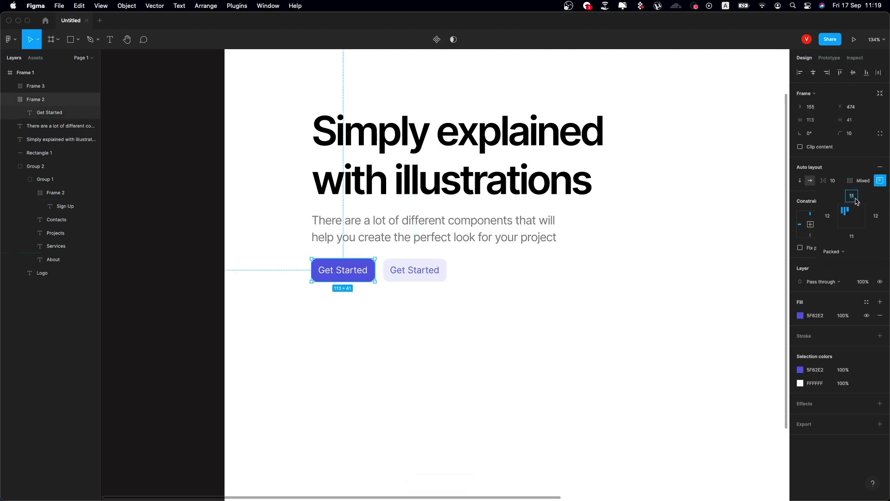
{"action": "type", "text": "15"}
{"action": "key", "text": "Return"}
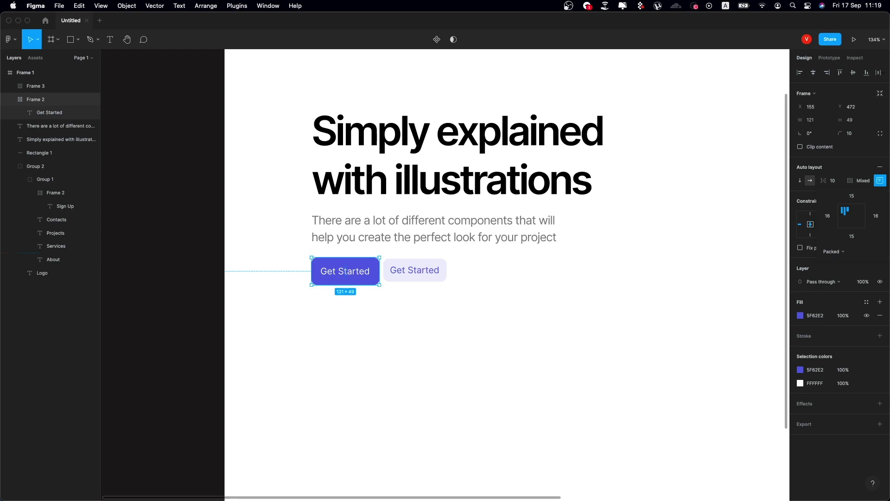
Duplicate the purple button as a second button with a faint 15% fill
{"action": "left_click", "coordinate": [417, 270]}
{"action": "key", "text": "ctrl+alt+v"}
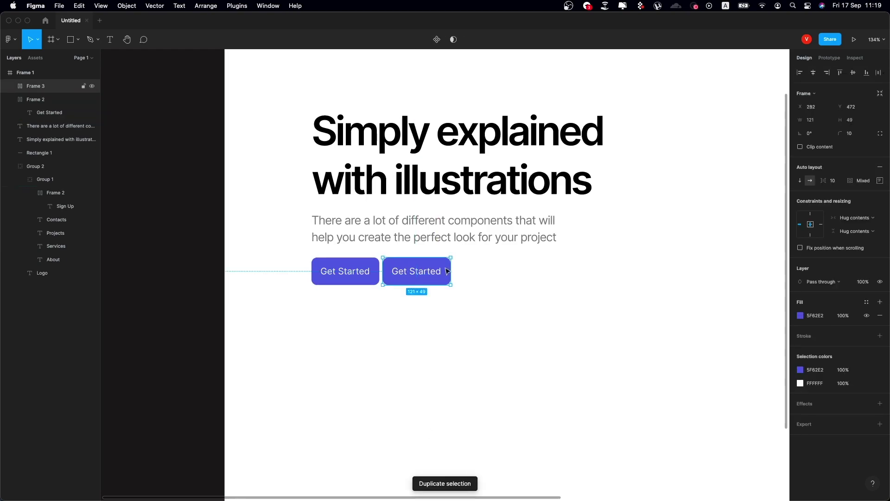
{"action": "type", "text": "10"}
{"action": "left_click", "coordinate": [623, 308]}
{"action": "scroll", "coordinate": [477, 289], "scroll_direction": "up", "scroll_amount": 2}
{"action": "left_click", "coordinate": [477, 288]}
Relabel the second button 'Learn More' and check it against the subtitle paragraph
{"action": "double_click", "coordinate": [487, 289]}
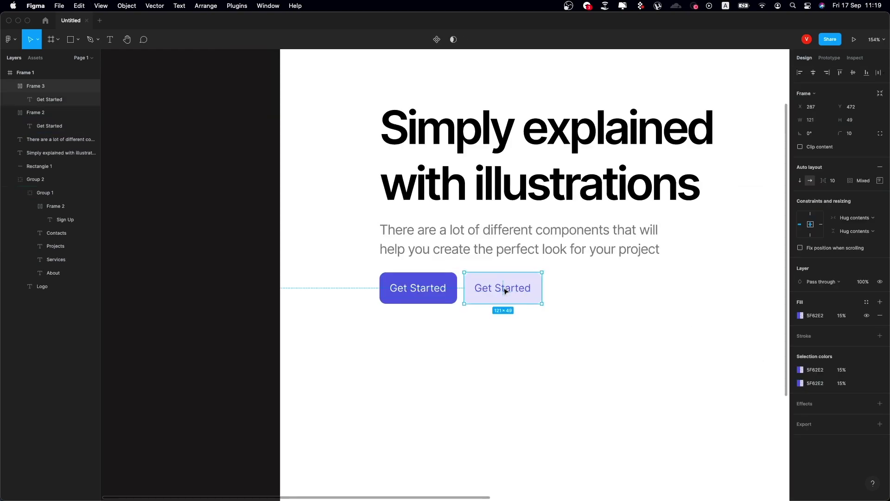
{"action": "type", "text": "Learn Mo"}
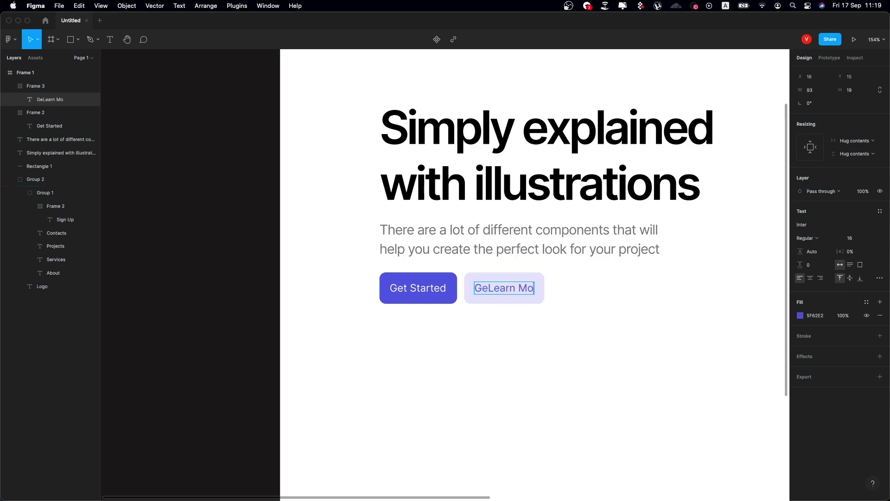
{"action": "key", "text": "BackSpace"}
{"action": "key", "text": "BackSpace"}
{"action": "key", "text": "Escape"}
{"action": "scroll", "coordinate": [362, 302], "scroll_direction": "down", "scroll_amount": 2}
{"action": "left_click", "coordinate": [360, 250]}
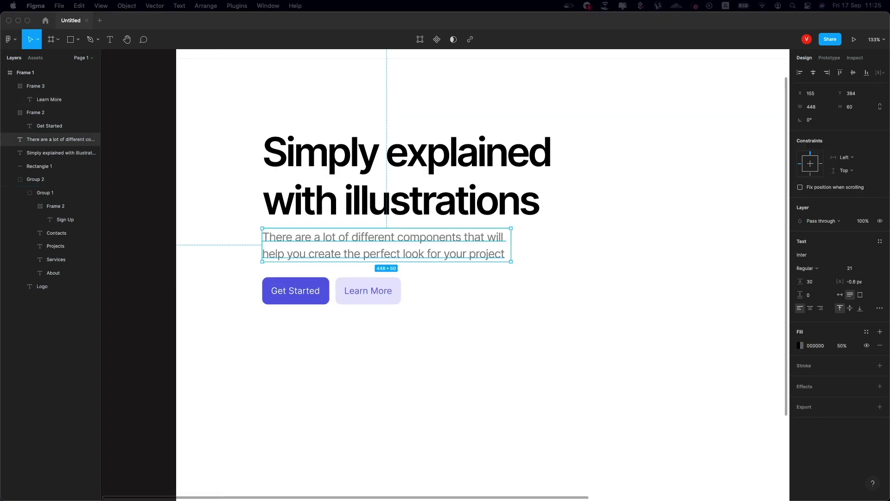
{"action": "scroll", "coordinate": [548, 402], "scroll_direction": "up", "scroll_amount": 5}
{"action": "scroll", "coordinate": [549, 402], "scroll_direction": "up", "scroll_amount": 3}
{"action": "scroll", "coordinate": [549, 401], "scroll_direction": "down", "scroll_amount": 10}
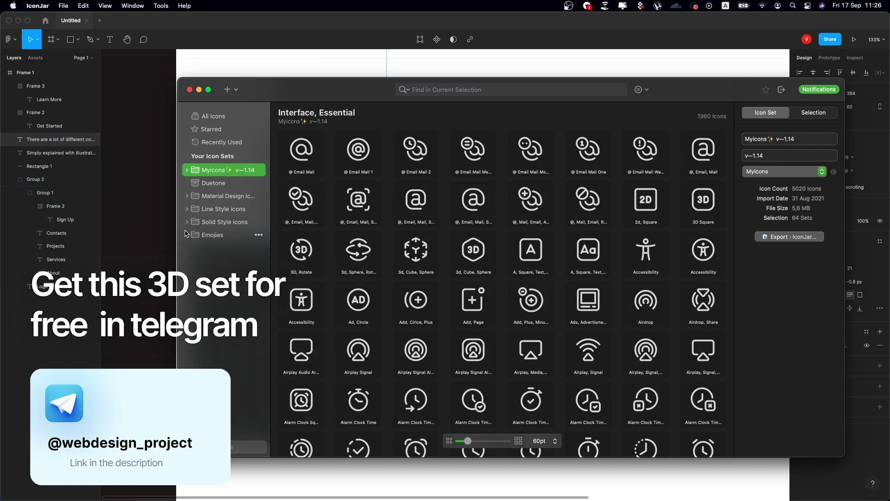
Import the 199 3D object images into a new IconJar set named 3D
{"action": "left_click", "coordinate": [227, 89]}
{"action": "left_click", "coordinate": [241, 107]}
{"action": "type", "text": "3"}
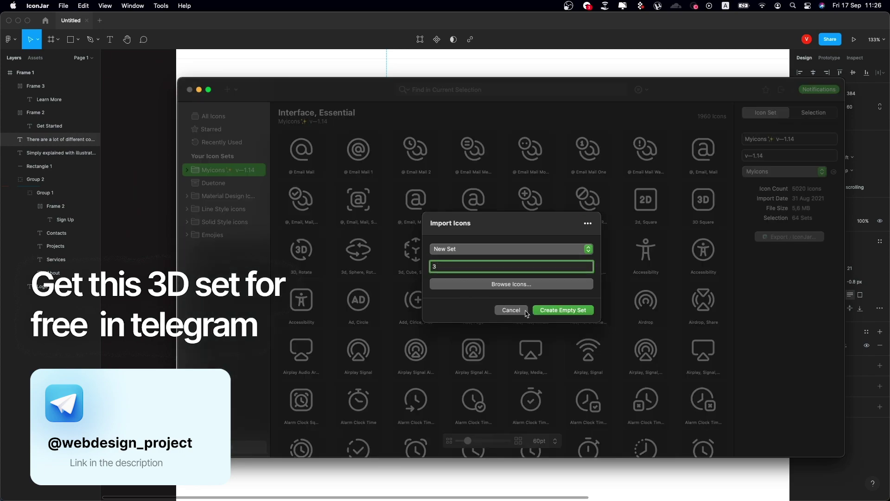
{"action": "left_click", "coordinate": [511, 310]}
{"action": "left_click", "coordinate": [227, 90]}
{"action": "left_click", "coordinate": [239, 115]}
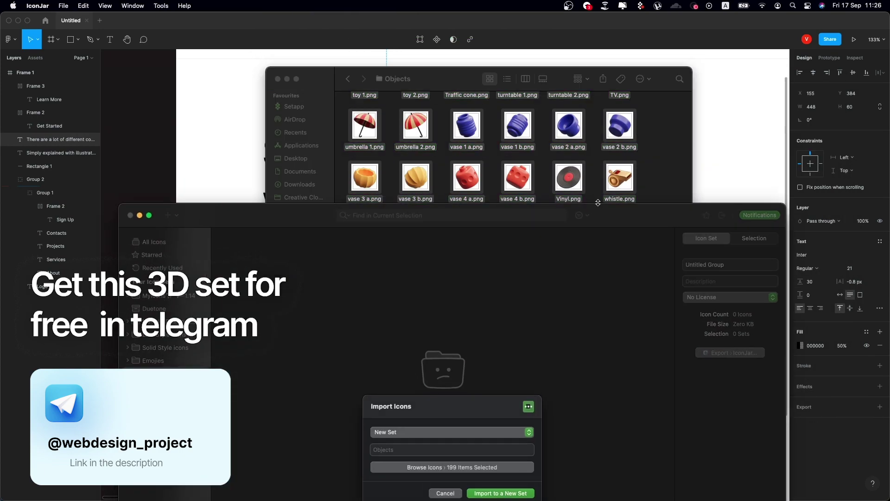
{"action": "type", "text": "3D"}
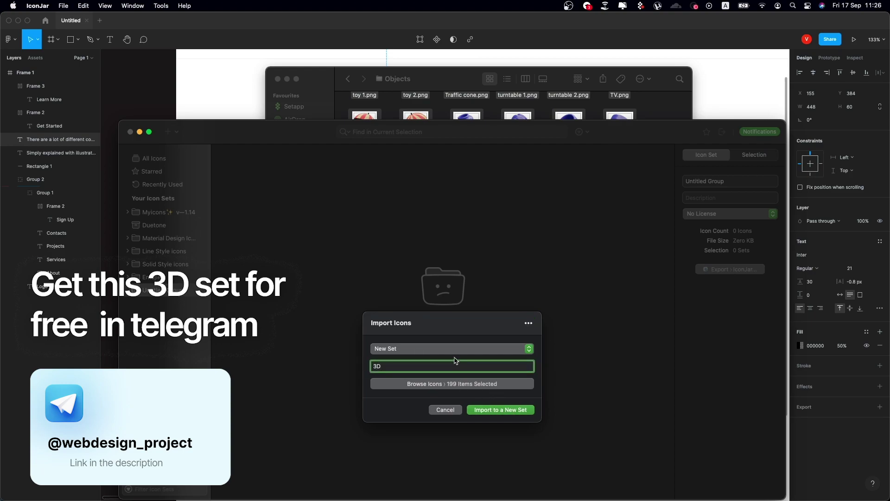
{"action": "left_click", "coordinate": [452, 348]}
{"action": "left_click", "coordinate": [500, 409]}
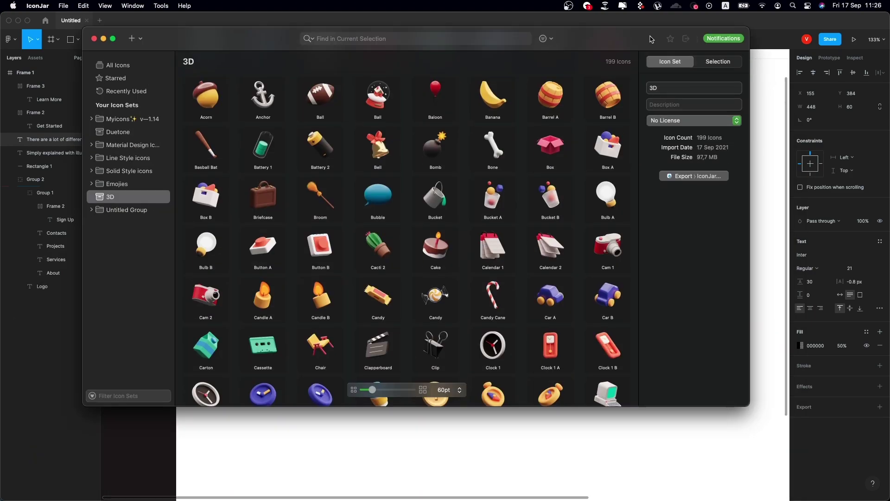
Place the rocket image beside the Figma headline, sized 462×462
{"action": "type", "text": "rocket"}
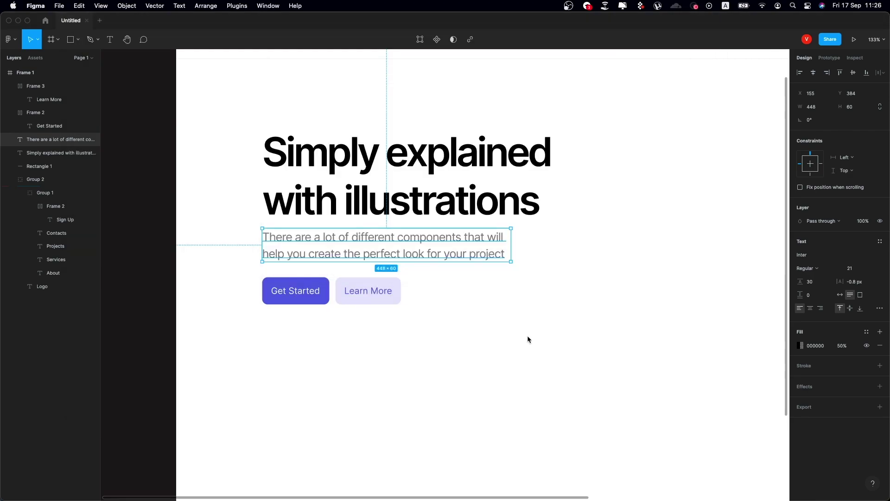
{"action": "left_click_drag", "start_coordinate": [222, 98], "coordinate": [527, 338]}
{"action": "left_click_drag", "start_coordinate": [616, 112], "coordinate": [552, 301]}
{"action": "left_click_drag", "start_coordinate": [397, 328], "coordinate": [468, 302]}
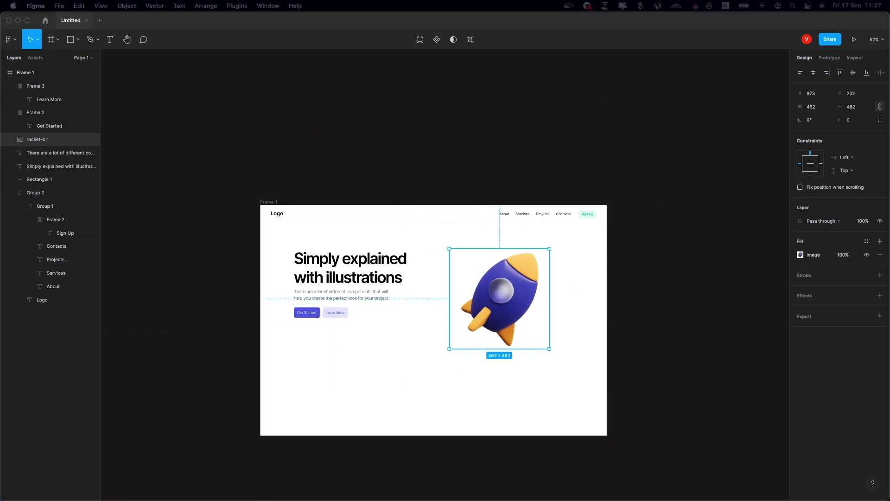
Search Flaticon for cloud icons and browse the results
{"action": "key", "text": "super+Tab"}
{"action": "key", "text": "Return"}
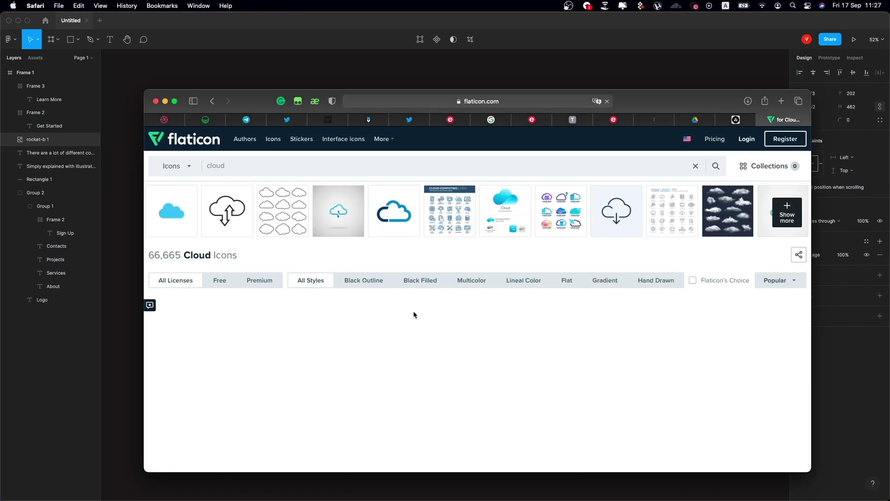
{"action": "scroll", "coordinate": [413, 311], "scroll_direction": "down", "scroll_amount": 5}
{"action": "scroll", "coordinate": [414, 311], "scroll_direction": "down", "scroll_amount": 5}
{"action": "scroll", "coordinate": [724, 369], "scroll_direction": "down", "scroll_amount": 5}
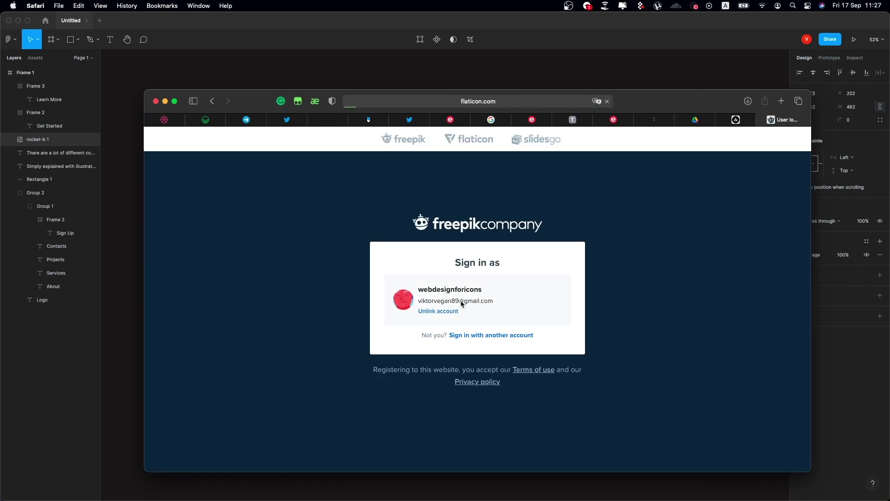
Sign in to Flaticon, pass the image verification, and download Cloud Computing as SVG
{"action": "left_click", "coordinate": [407, 302]}
{"action": "left_click", "coordinate": [473, 314]}
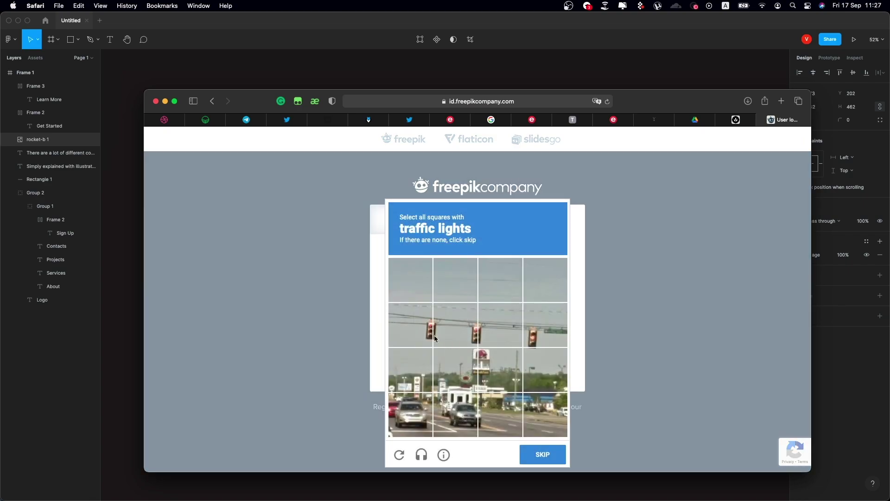
{"action": "left_click", "coordinate": [455, 325]}
{"action": "left_click", "coordinate": [545, 324]}
{"action": "left_click", "coordinate": [542, 454]}
{"action": "left_click", "coordinate": [501, 415]}
{"action": "left_click", "coordinate": [546, 414]}
{"action": "left_click", "coordinate": [545, 370]}
{"action": "left_click", "coordinate": [542, 454]}
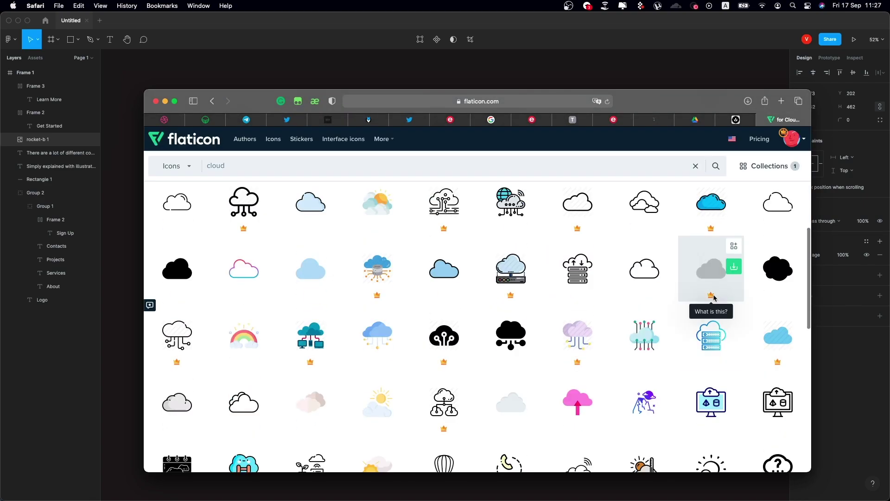
{"action": "left_click", "coordinate": [714, 298]}
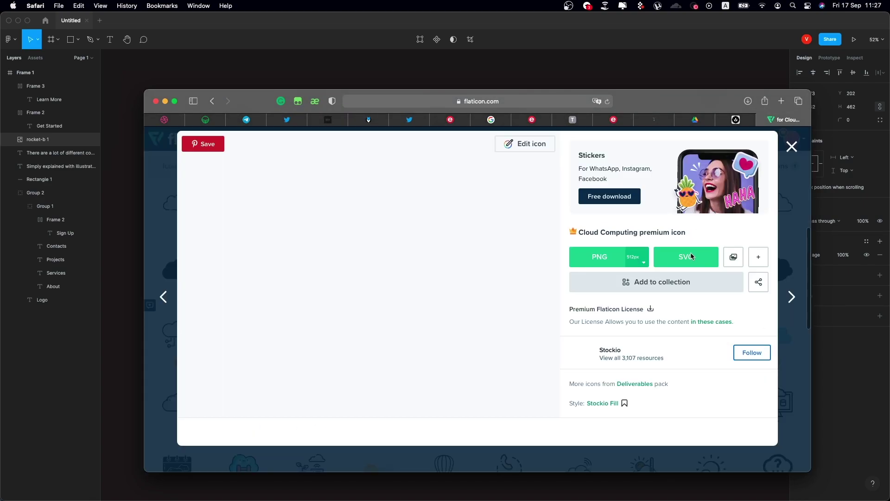
{"action": "left_click", "coordinate": [696, 258]}
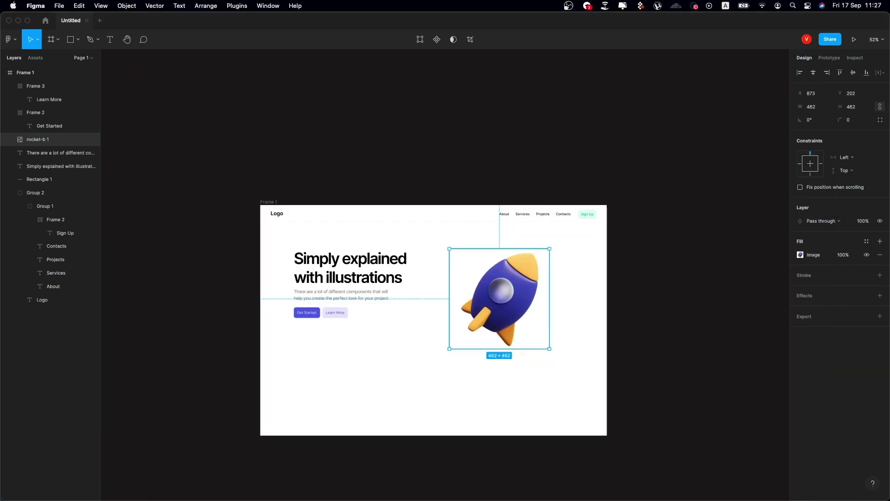
Place the downloaded cloud behind the rocket, scaled down and coloured light grey
{"action": "left_click_drag", "start_coordinate": [742, 122], "coordinate": [537, 239]}
{"action": "key", "text": "bracketleft"}
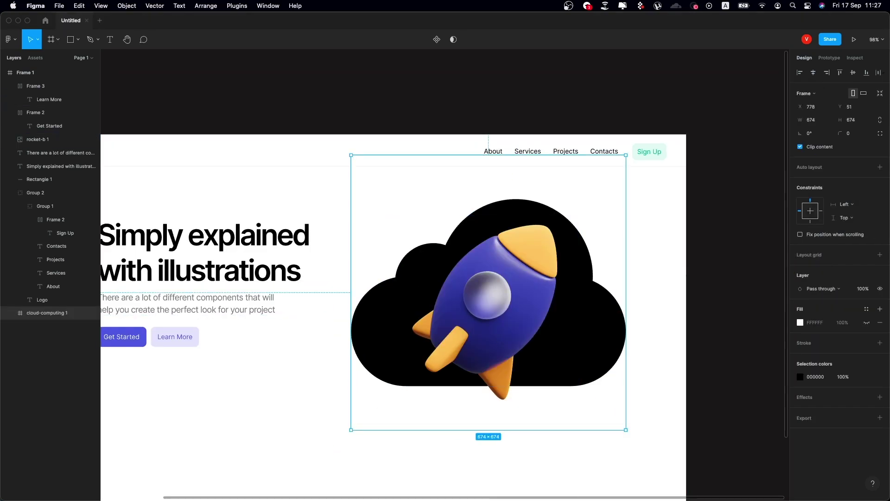
{"action": "left_click_drag", "start_coordinate": [627, 292], "coordinate": [591, 301]}
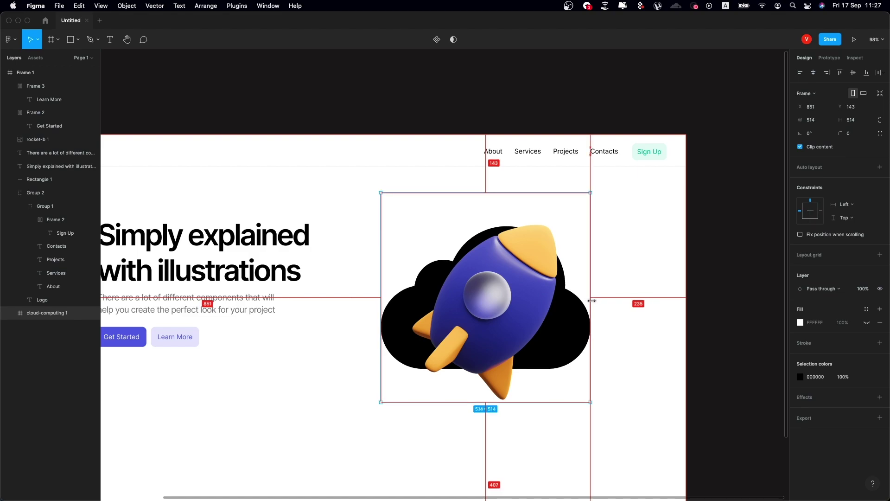
{"action": "scroll", "coordinate": [445, 316], "scroll_direction": "left", "scroll_amount": 3}
{"action": "left_click", "coordinate": [800, 377]}
{"action": "left_click", "coordinate": [710, 460]}
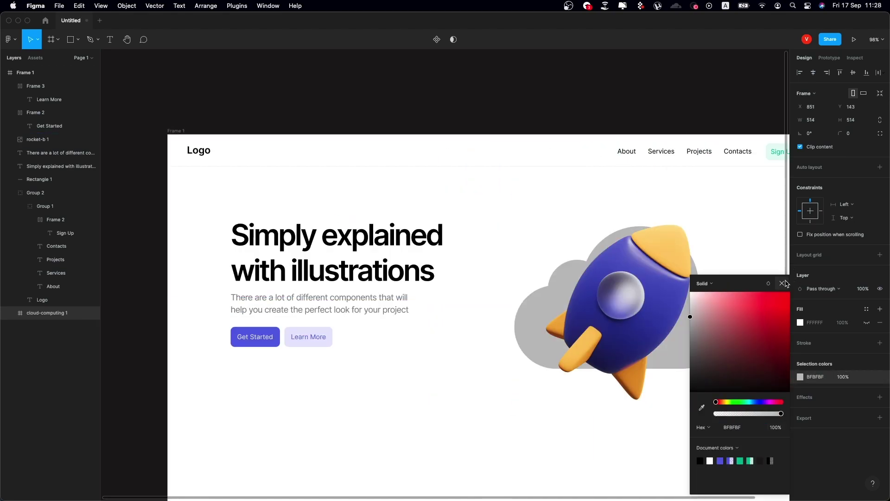
Duplicate the rocket and mask the copy with the ungrouped cloud shape
{"action": "left_click", "coordinate": [621, 297]}
{"action": "key", "text": "super+d"}
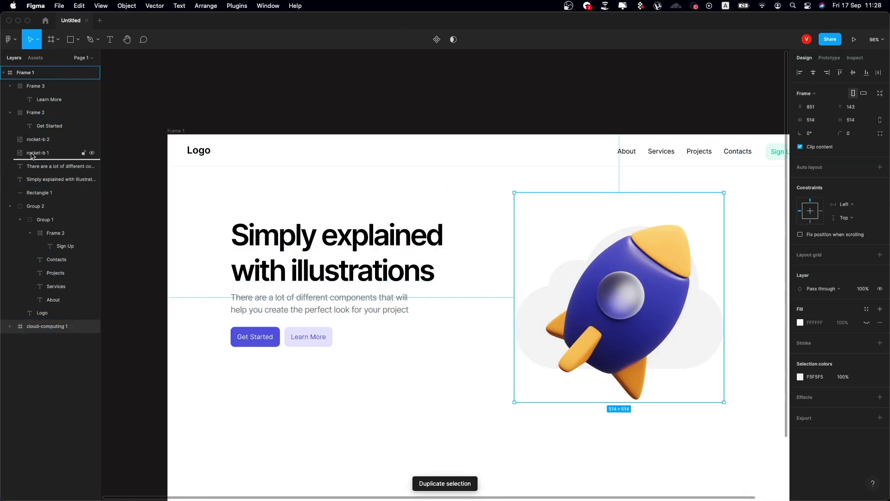
{"action": "left_click_drag", "start_coordinate": [46, 326], "coordinate": [35, 166]}
{"action": "key", "text": "shift+super+g"}
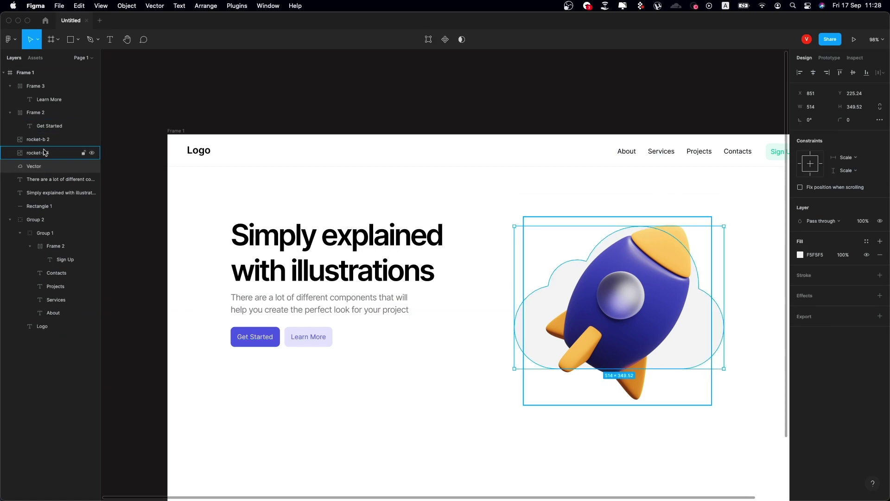
{"action": "left_click", "coordinate": [45, 152], "text": "shift"}
{"action": "key", "text": "ctrl+super+m"}
Give the masked rocket a 200 layer blur, shift it up, and set 30% opacity
{"action": "left_click", "coordinate": [880, 282]}
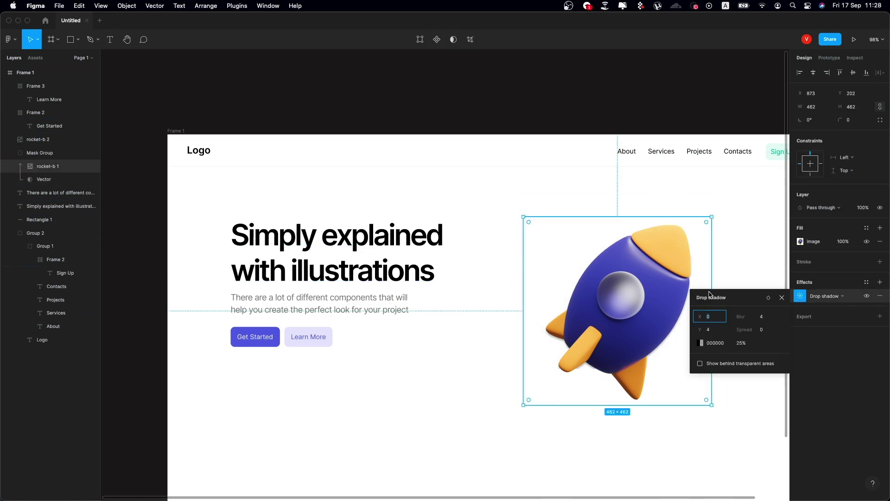
{"action": "left_click", "coordinate": [824, 296]}
{"action": "left_click_drag", "start_coordinate": [698, 316], "coordinate": [788, 317]}
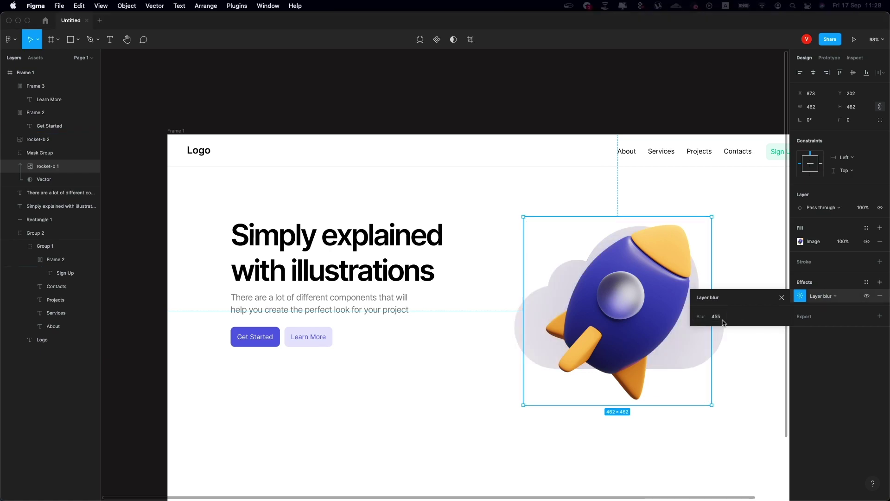
{"action": "key", "text": "super+z"}
{"action": "key", "text": "super+z"}
{"action": "key", "text": "super+shift+z"}
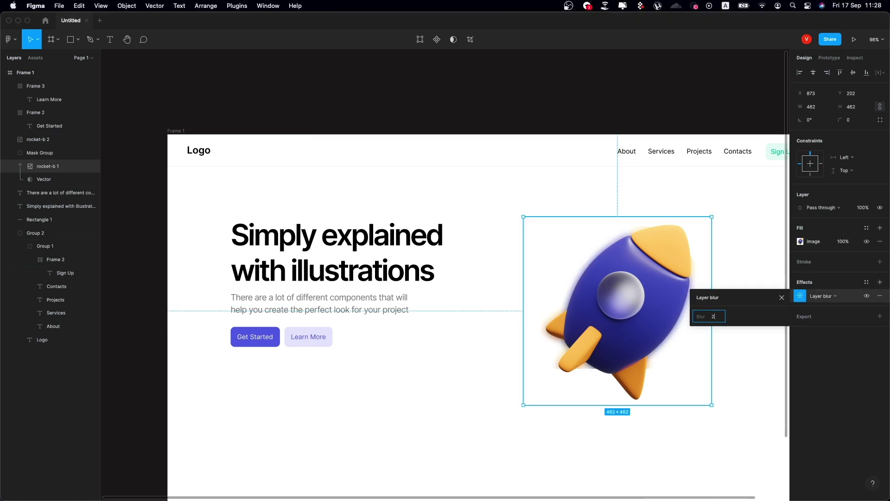
{"action": "type", "text": "00"}
{"action": "left_click_drag", "start_coordinate": [598, 307], "coordinate": [598, 284]}
{"action": "key", "text": "3"}
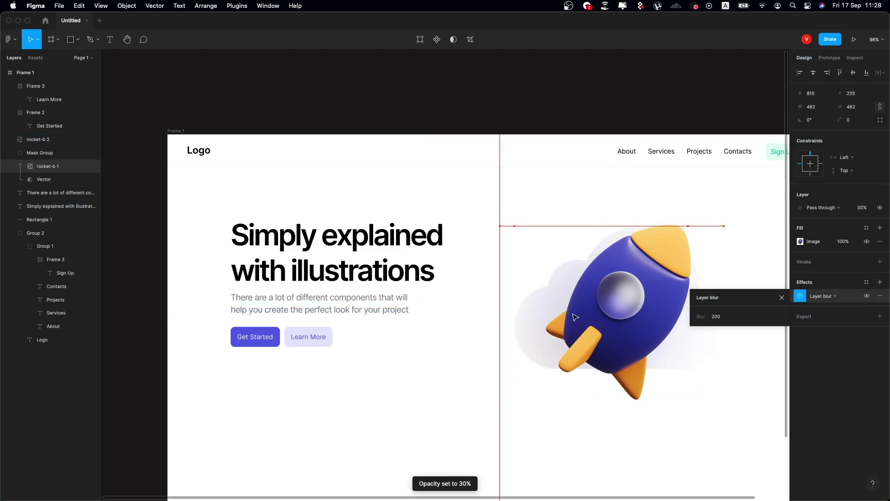
Nudge the sharp rocket to the right and toggle the layout grids
{"action": "key", "text": "Escape"}
{"action": "key", "text": "Escape"}
{"action": "scroll", "coordinate": [680, 199], "scroll_direction": "down", "scroll_amount": 2}
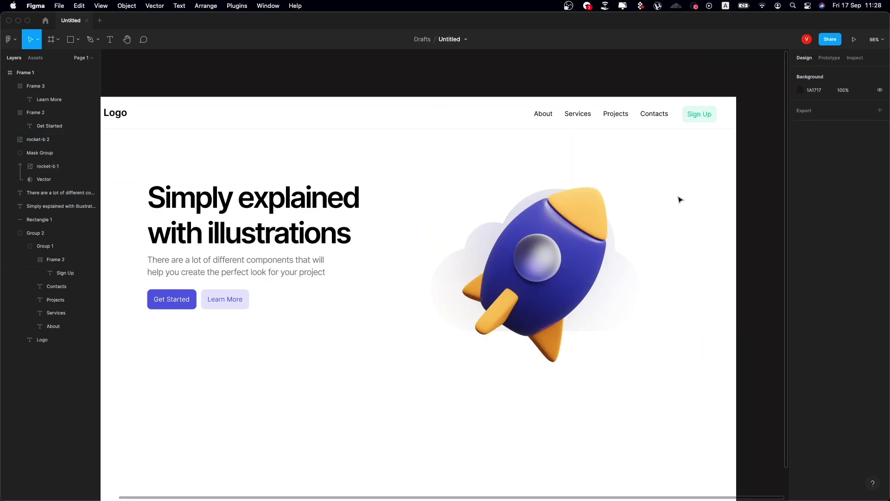
{"action": "scroll", "coordinate": [680, 212], "scroll_direction": "right", "scroll_amount": 2}
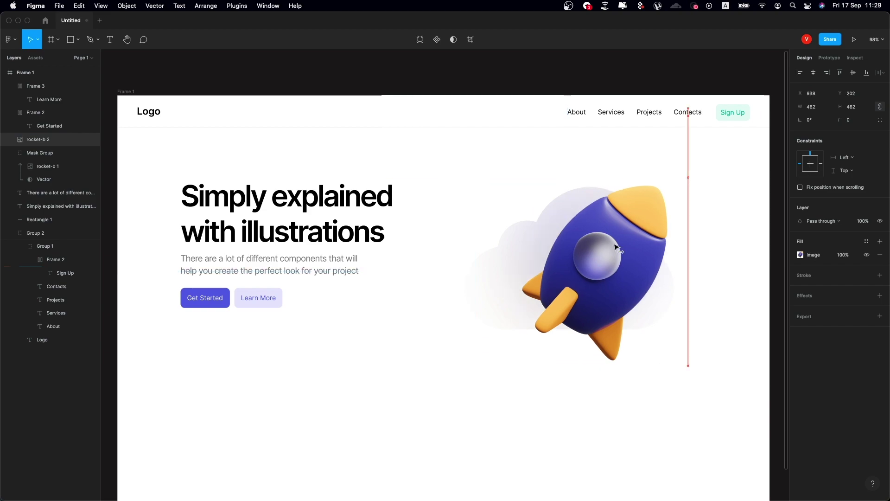
{"action": "mouse_move", "coordinate": [680, 212]}
{"action": "left_mouse_down"}
{"action": "mouse_move", "coordinate": [703, 218]}
{"action": "mouse_move", "coordinate": [696, 235]}
{"action": "left_mouse_up"}
{"action": "key", "text": "Escape"}
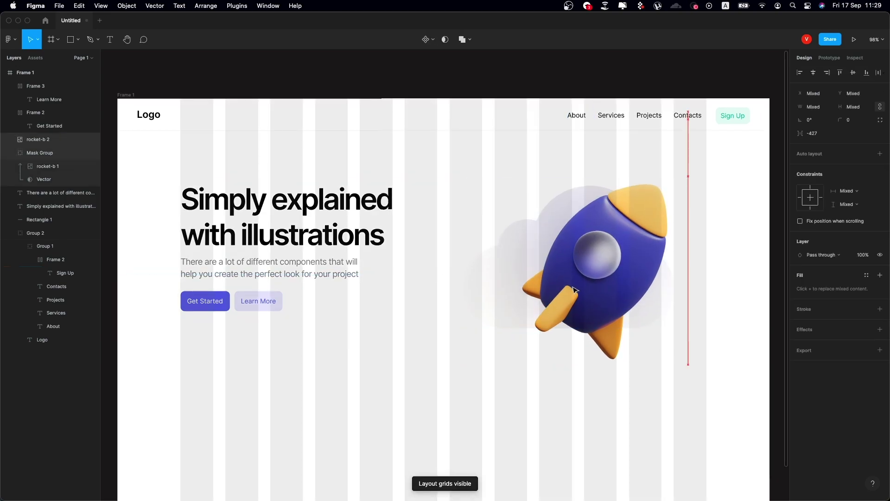
{"action": "key", "text": "ctrl+g"}
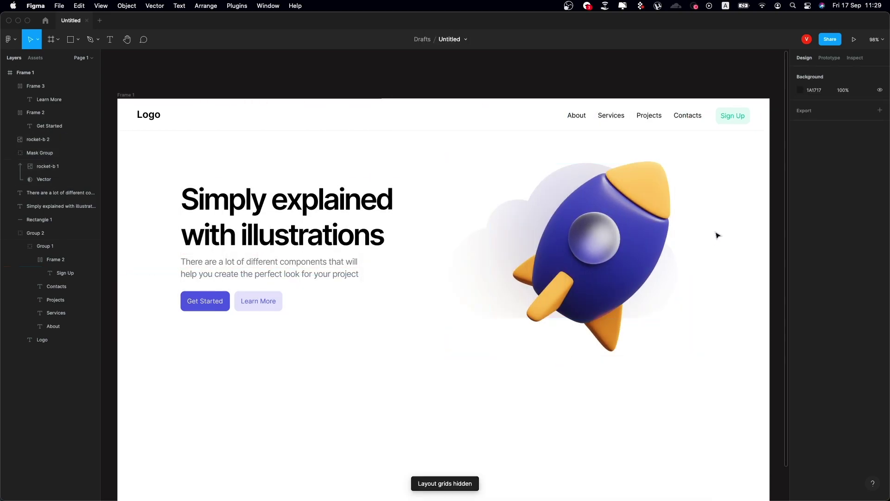
Move the hero paragraph and both buttons slightly lower
{"action": "scroll", "coordinate": [716, 235], "scroll_direction": "down", "scroll_amount": 3}
{"action": "left_click_drag", "start_coordinate": [701, 163], "coordinate": [273, 337]}
{"action": "left_click", "coordinate": [295, 280]}
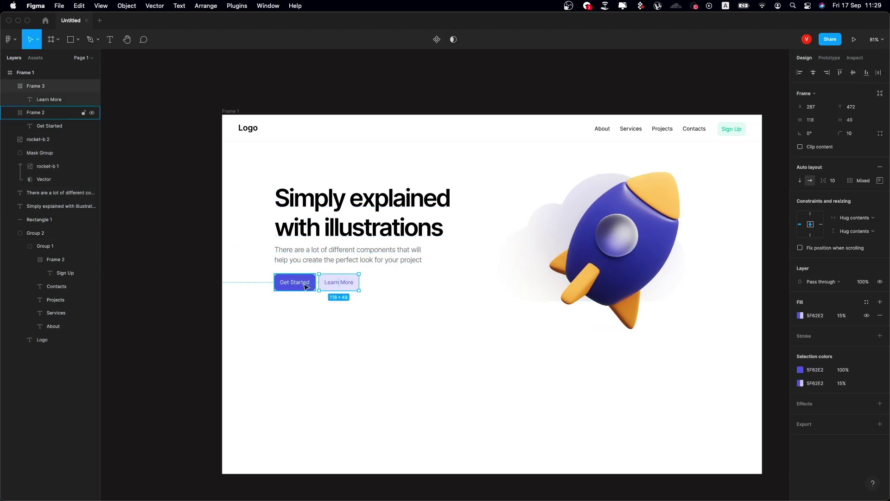
{"action": "left_click_drag", "start_coordinate": [295, 280], "coordinate": [275, 289]}
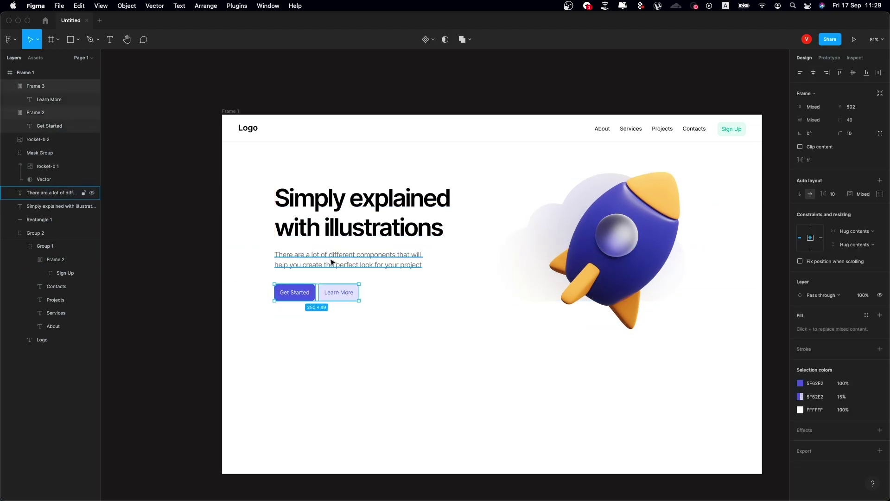
{"action": "scroll", "coordinate": [627, 495], "scroll_direction": "right", "scroll_amount": 2}
{"action": "left_click", "coordinate": [627, 495]}
Select the page frame and scroll down to the area below the hero
{"action": "left_click", "coordinate": [219, 125]}
{"action": "scroll", "coordinate": [528, 288], "scroll_direction": "down", "scroll_amount": 3}
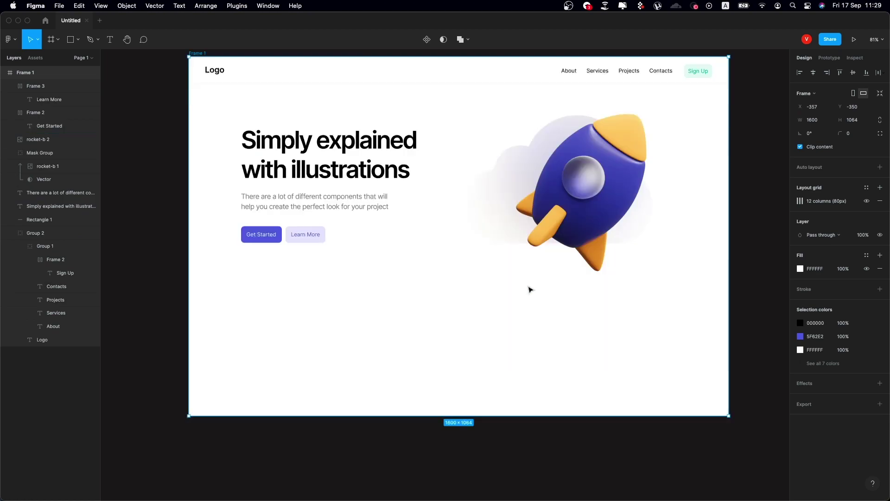
{"action": "scroll", "coordinate": [554, 467], "scroll_direction": "down", "scroll_amount": 2}
{"action": "left_click", "coordinate": [70, 46]}
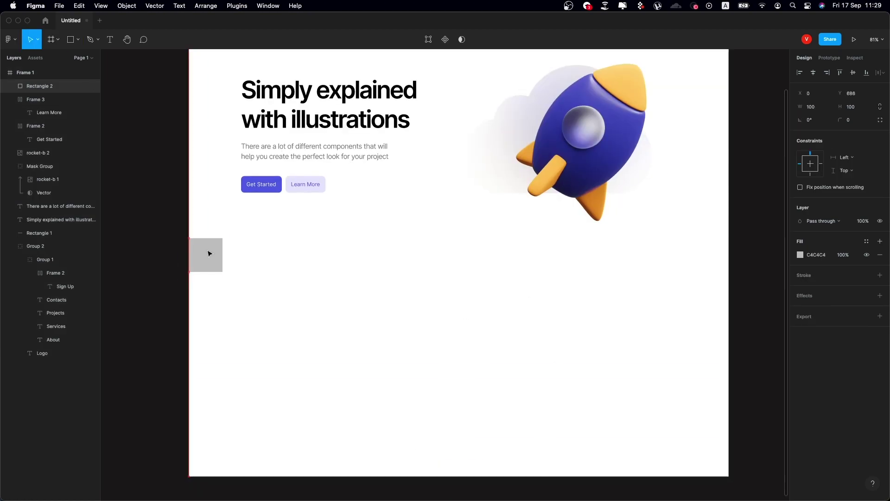
Draw a background rectangle below the hero filled black at 5% opacity
{"action": "left_click_drag", "start_coordinate": [206, 250], "coordinate": [731, 492]}
{"action": "scroll", "coordinate": [696, 148], "scroll_direction": "up", "scroll_amount": 5}
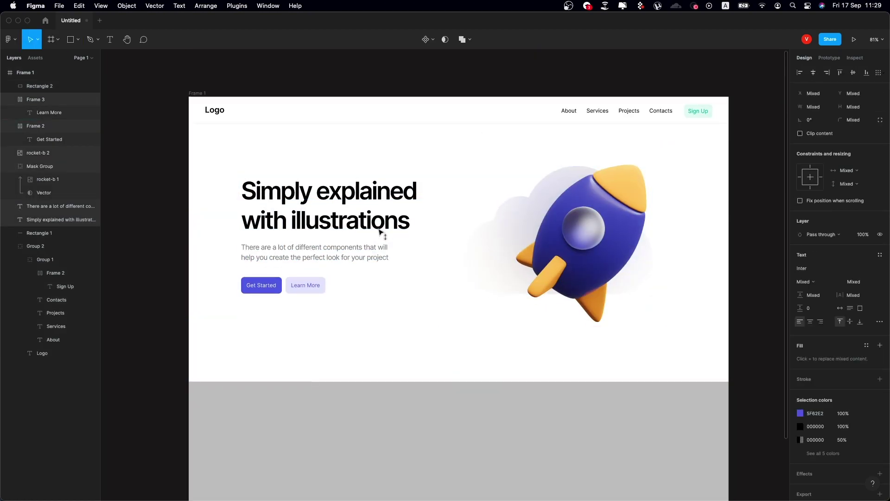
{"action": "left_click", "coordinate": [431, 283]}
{"action": "scroll", "coordinate": [541, 204], "scroll_direction": "down", "scroll_amount": 10}
{"action": "left_click", "coordinate": [570, 366]}
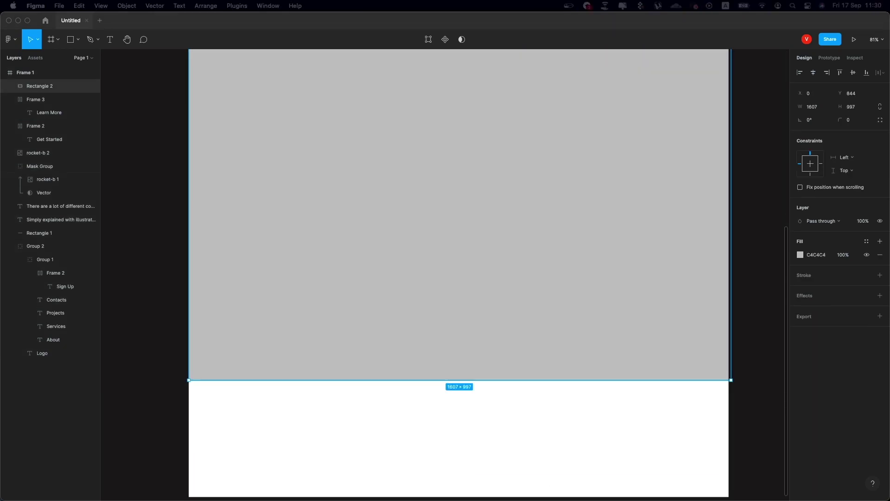
{"action": "left_click", "coordinate": [800, 254]}
{"action": "left_click_drag", "start_coordinate": [742, 348], "coordinate": [606, 483]}
{"action": "key", "text": "0"}
{"action": "key", "text": "5"}
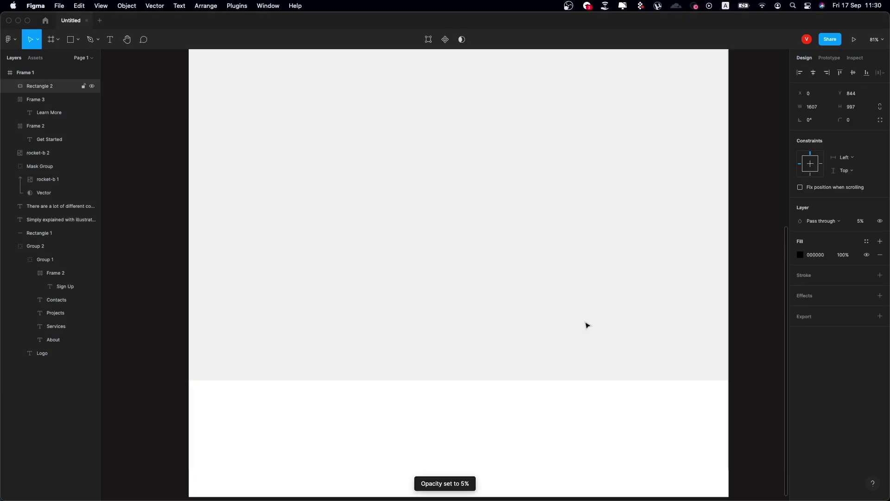
{"action": "key", "text": "Escape"}
Copy the hero heading and paragraph into the grey section, above the rectangle
{"action": "scroll", "coordinate": [660, 313], "scroll_direction": "up", "scroll_amount": 4}
{"action": "scroll", "coordinate": [660, 313], "scroll_direction": "up", "scroll_amount": 5}
{"action": "left_click", "coordinate": [313, 265], "text": "shift"}
{"action": "key", "text": "ctrl+d"}
{"action": "left_click", "coordinate": [456, 272]}
{"action": "key", "text": "ctrl+g"}
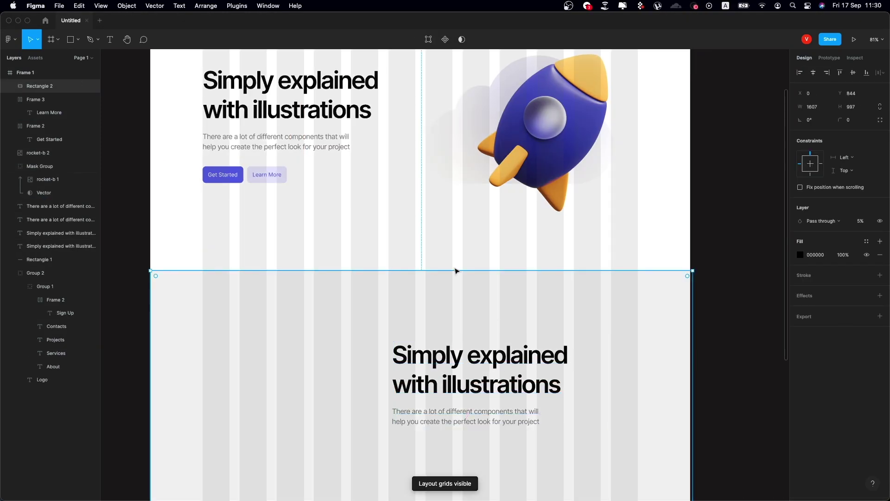
{"action": "key", "text": "bracketleft"}
Restyle the heading 'The quickest way to create modern presentation' at 55 Medium, -2.5 spacing
{"action": "left_click", "coordinate": [503, 357]}
{"action": "double_click", "coordinate": [502, 357]}
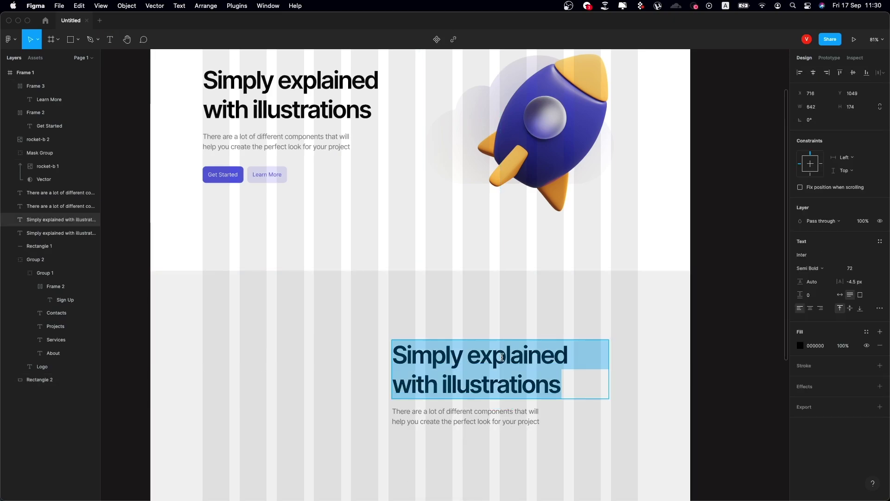
{"action": "type", "text": "55"}
{"action": "left_click", "coordinate": [809, 268]}
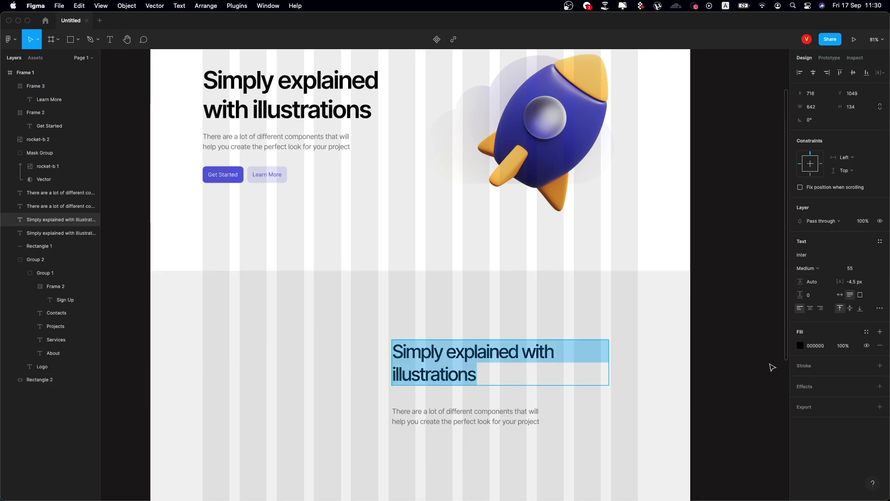
{"action": "type", "text": "-2.5"}
{"action": "key", "text": "Return"}
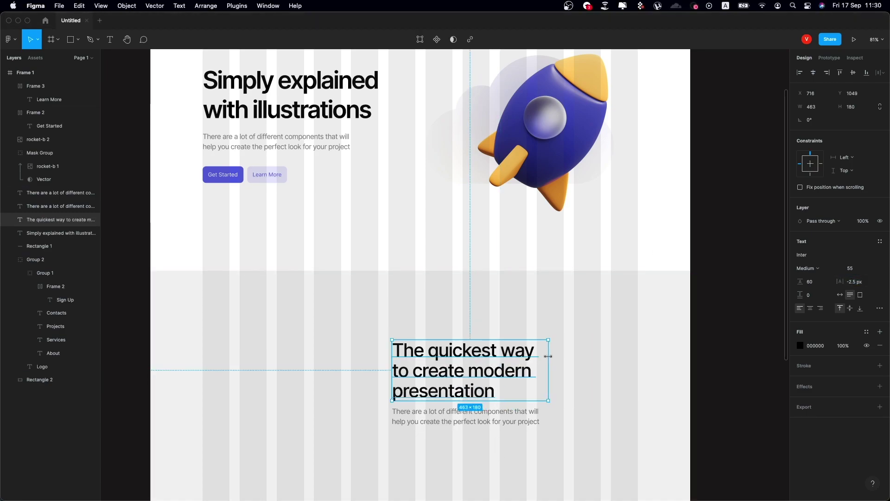
Replace the copied paragraph with the second section's new text
{"action": "scroll", "coordinate": [548, 356], "scroll_direction": "down", "scroll_amount": 2}
{"action": "left_click", "coordinate": [473, 407]}
{"action": "key", "text": "super+shift+r"}
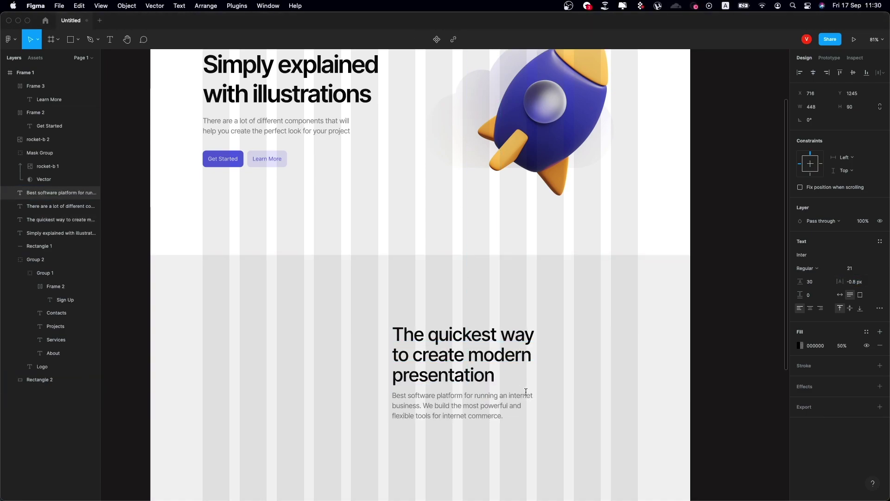
{"action": "scroll", "coordinate": [546, 400], "scroll_direction": "down", "scroll_amount": 5}
{"action": "key", "text": "ctrl+g"}
{"action": "scroll", "coordinate": [577, 323], "scroll_direction": "up", "scroll_amount": 2}
{"action": "key", "text": "ctrl+g"}
{"action": "left_click", "coordinate": [532, 270]}
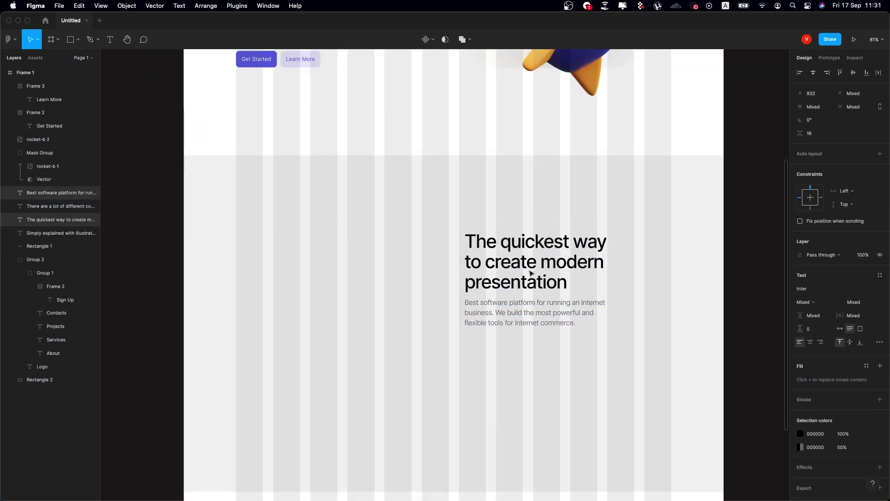
Add a Learn More button copy under the paragraph, relabelled 'Explore All'
{"action": "scroll", "coordinate": [555, 315], "scroll_direction": "up", "scroll_amount": 5}
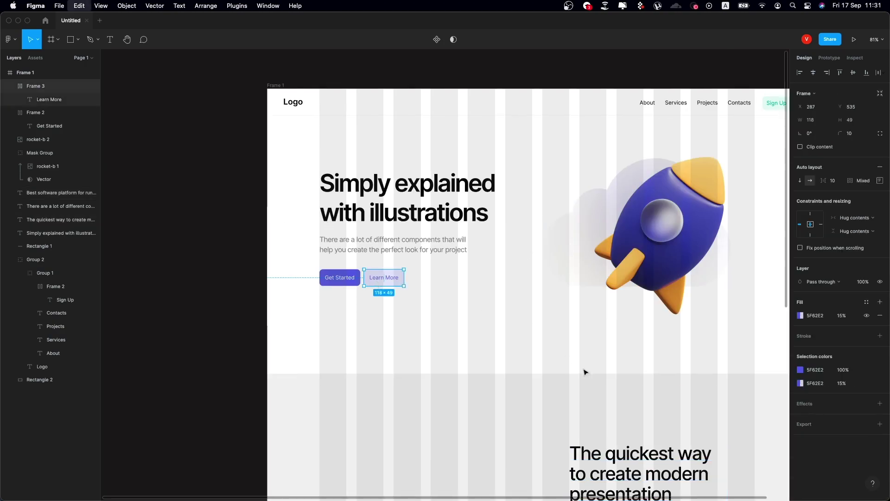
{"action": "key", "text": "super+v"}
{"action": "key", "text": "shift+2"}
{"action": "left_click_drag", "start_coordinate": [606, 254], "coordinate": [513, 175]}
{"action": "key", "text": "Return"}
{"action": "type", "text": "e"}
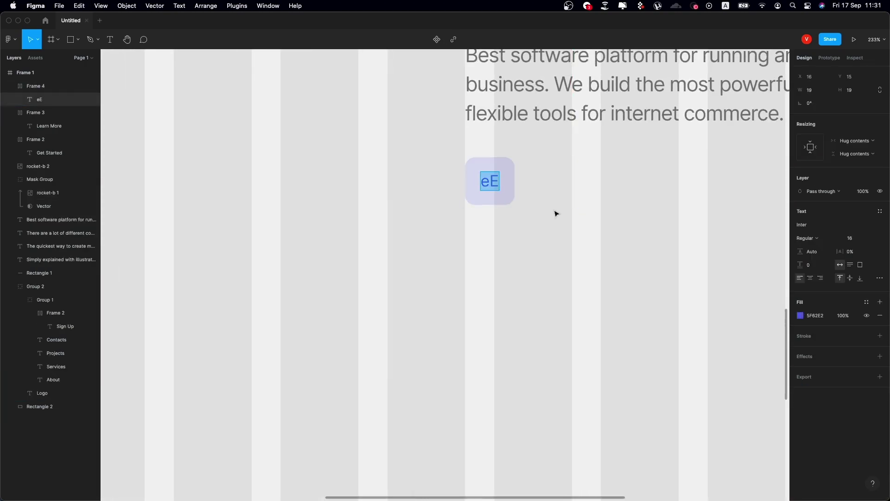
{"action": "type", "text": "Explore All"}
{"action": "key", "text": "super+shift+i"}
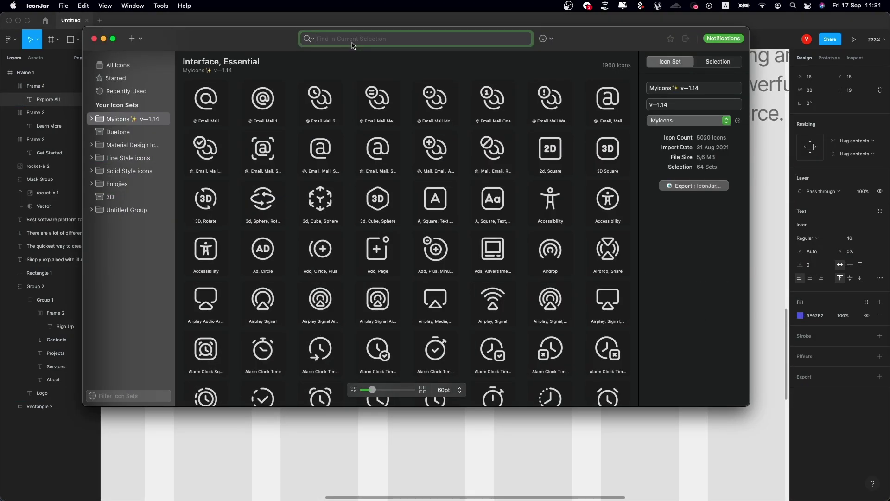
Try placing a searched arrow icon beside Explore All, then undo it
{"action": "type", "text": "arrow"}
{"action": "scroll", "coordinate": [454, 196], "scroll_direction": "down", "scroll_amount": 3}
{"action": "left_click_drag", "start_coordinate": [453, 197], "coordinate": [578, 181]}
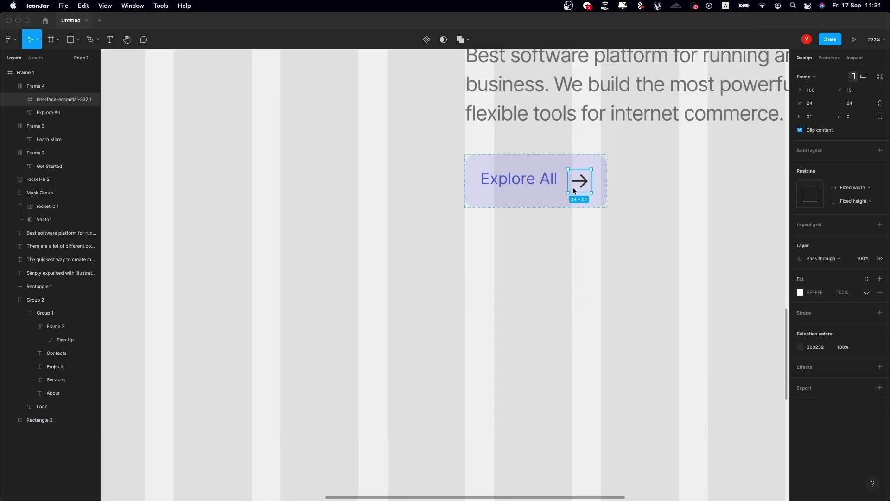
{"action": "key", "text": "super+z"}
Reopen IconJar and search the Myicons set for 'arrow' icons
{"action": "key", "text": "super+shift+i"}
{"action": "scroll", "coordinate": [399, 241], "scroll_direction": "down", "scroll_amount": 2}
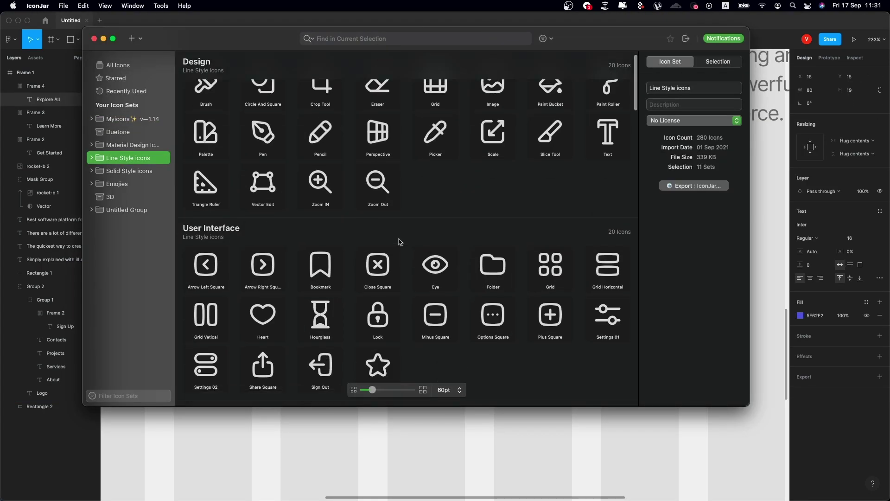
{"action": "scroll", "coordinate": [400, 241], "scroll_direction": "down", "scroll_amount": 10}
{"action": "scroll", "coordinate": [401, 243], "scroll_direction": "down", "scroll_amount": 10}
{"action": "scroll", "coordinate": [400, 244], "scroll_direction": "down", "scroll_amount": 10}
{"action": "scroll", "coordinate": [401, 244], "scroll_direction": "down", "scroll_amount": 10}
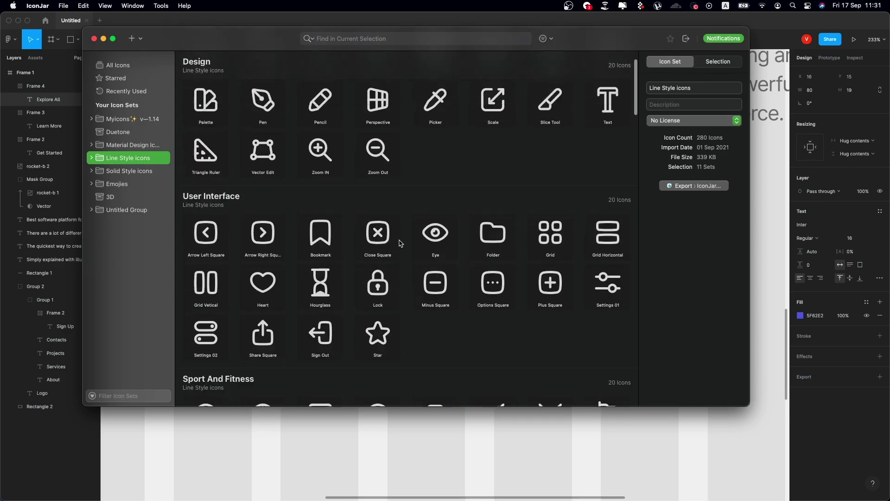
{"action": "scroll", "coordinate": [400, 244], "scroll_direction": "down", "scroll_amount": 10}
{"action": "scroll", "coordinate": [399, 243], "scroll_direction": "down", "scroll_amount": 10}
{"action": "scroll", "coordinate": [399, 244], "scroll_direction": "down", "scroll_amount": 10}
{"action": "left_click", "coordinate": [128, 119]}
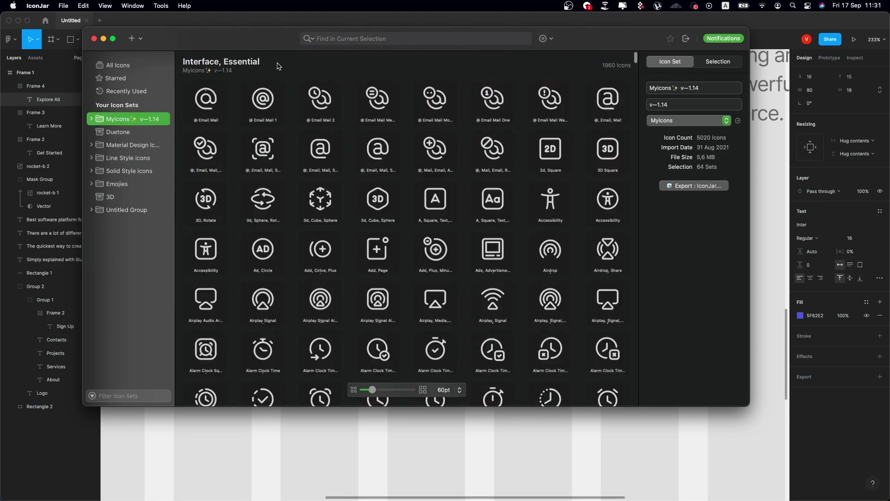
{"action": "left_click", "coordinate": [382, 39]}
{"action": "type", "text": "arrow"}
{"action": "scroll", "coordinate": [358, 172], "scroll_direction": "down", "scroll_amount": 5}
{"action": "scroll", "coordinate": [357, 171], "scroll_direction": "down", "scroll_amount": 5}
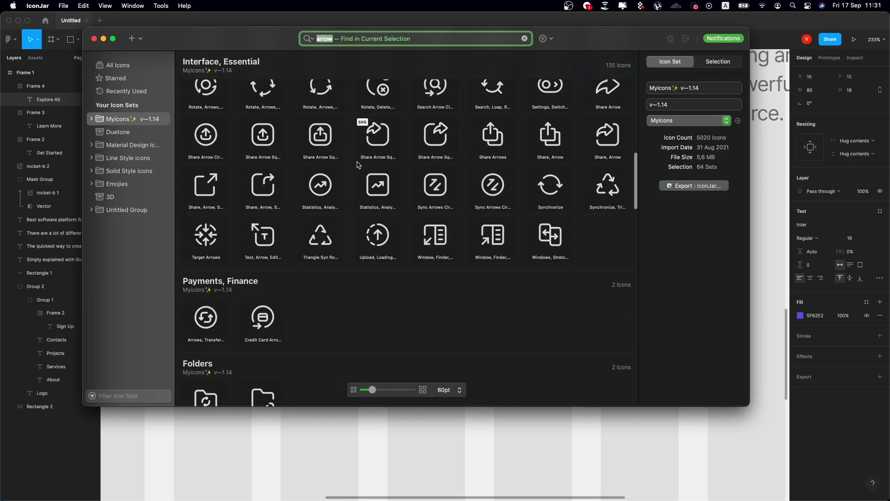
{"action": "scroll", "coordinate": [358, 171], "scroll_direction": "down", "scroll_amount": 5}
{"action": "scroll", "coordinate": [357, 174], "scroll_direction": "down", "scroll_amount": 2}
{"action": "scroll", "coordinate": [357, 174], "scroll_direction": "down", "scroll_amount": 3}
{"action": "scroll", "coordinate": [357, 174], "scroll_direction": "down", "scroll_amount": 10}
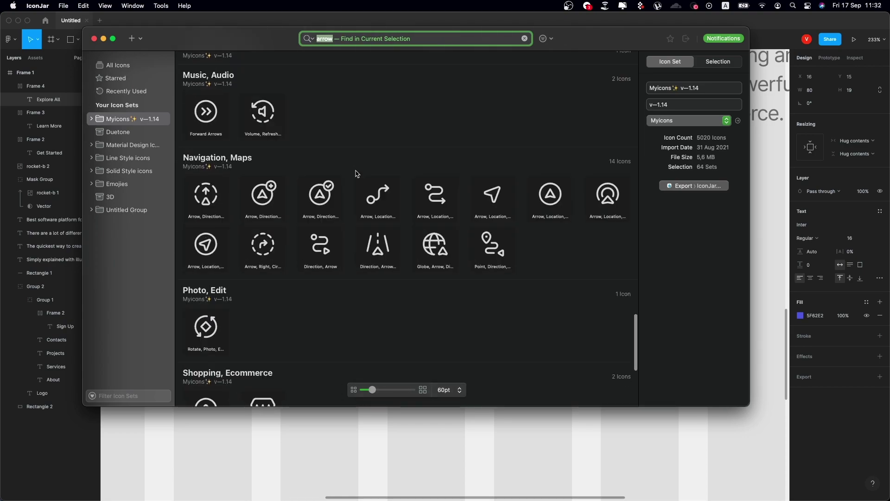
{"action": "scroll", "coordinate": [364, 171], "scroll_direction": "up", "scroll_amount": 15}
{"action": "scroll", "coordinate": [418, 157], "scroll_direction": "up", "scroll_amount": 5}
{"action": "scroll", "coordinate": [432, 149], "scroll_direction": "down", "scroll_amount": 3}
{"action": "scroll", "coordinate": [464, 232], "scroll_direction": "down", "scroll_amount": 5}
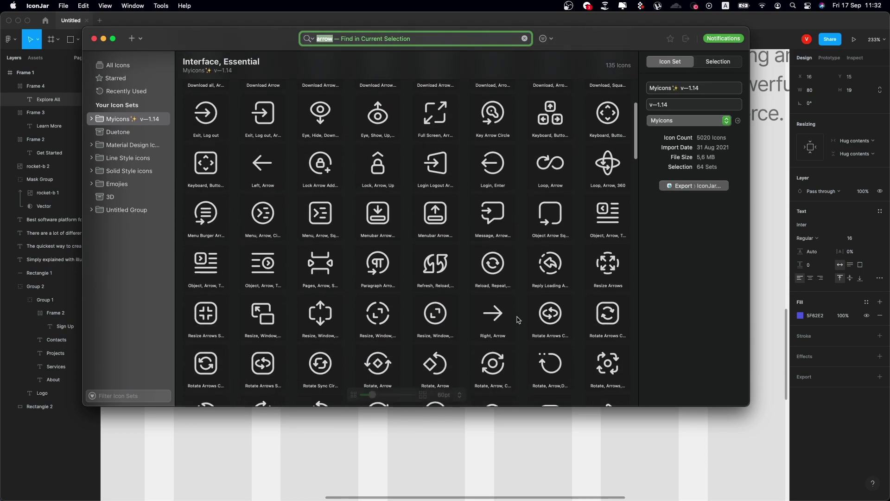
Drop the chosen arrow into the Explore All button and recolour it the label's purple
{"action": "mouse_move", "coordinate": [515, 317]}
{"action": "left_mouse_down"}
{"action": "mouse_move", "coordinate": [543, 277]}
{"action": "mouse_move", "coordinate": [564, 185]}
{"action": "left_mouse_up"}
{"action": "left_click", "coordinate": [536, 276], "text": "shift"}
{"action": "left_click", "coordinate": [579, 181]}
{"action": "scroll", "coordinate": [576, 192], "scroll_direction": "up", "scroll_amount": 5}
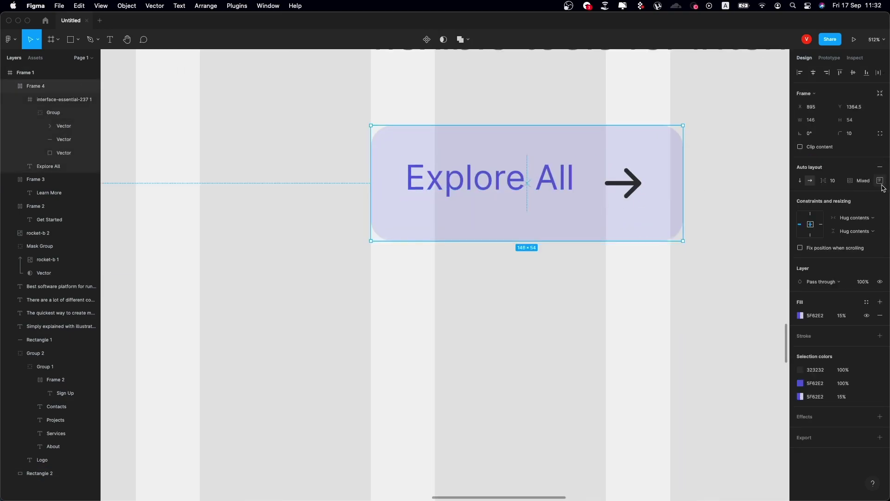
{"action": "key", "text": "Return"}
Select the section heading and paragraph and show the layout grid columns
{"action": "scroll", "coordinate": [636, 235], "scroll_direction": "down", "scroll_amount": 10}
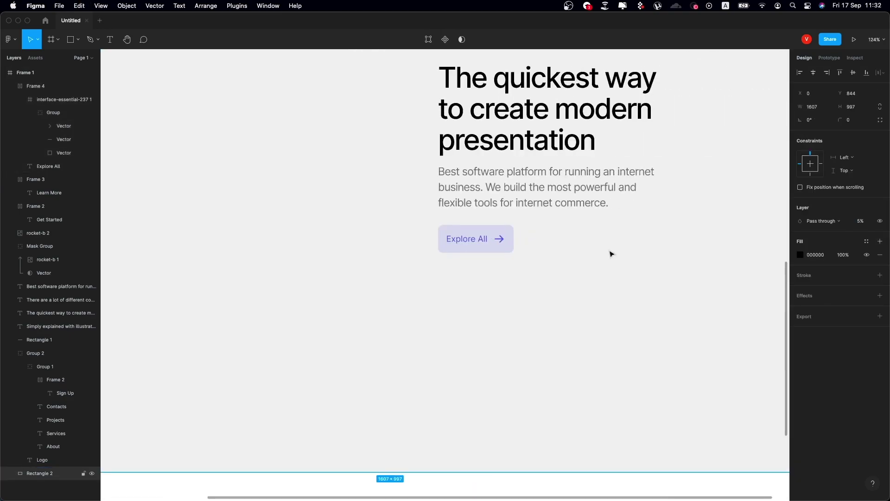
{"action": "scroll", "coordinate": [598, 308], "scroll_direction": "down", "scroll_amount": 3}
{"action": "scroll", "coordinate": [584, 297], "scroll_direction": "up", "scroll_amount": 5}
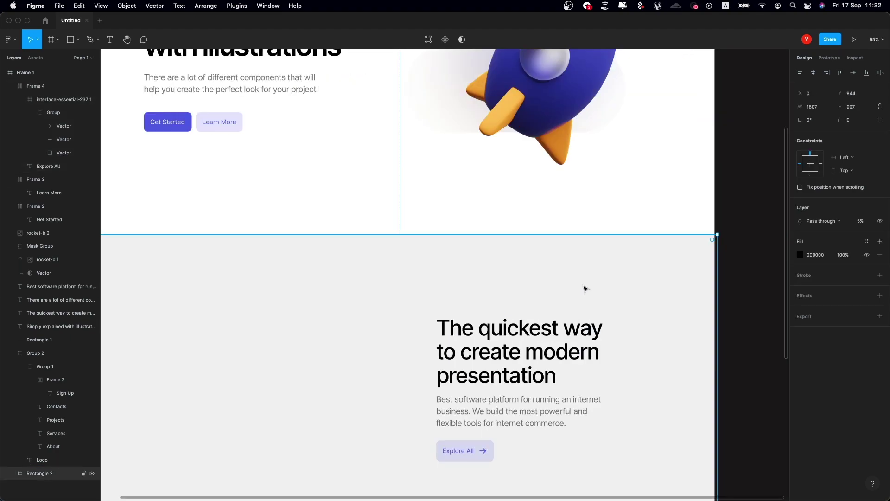
{"action": "scroll", "coordinate": [477, 315], "scroll_direction": "down", "scroll_amount": 5}
{"action": "left_click", "coordinate": [491, 296], "text": "shift"}
{"action": "left_click", "coordinate": [495, 206], "text": "shift"}
{"action": "scroll", "coordinate": [495, 205], "scroll_direction": "up", "scroll_amount": 3}
{"action": "scroll", "coordinate": [494, 205], "scroll_direction": "left", "scroll_amount": 5}
{"action": "key", "text": "ctrl+g"}
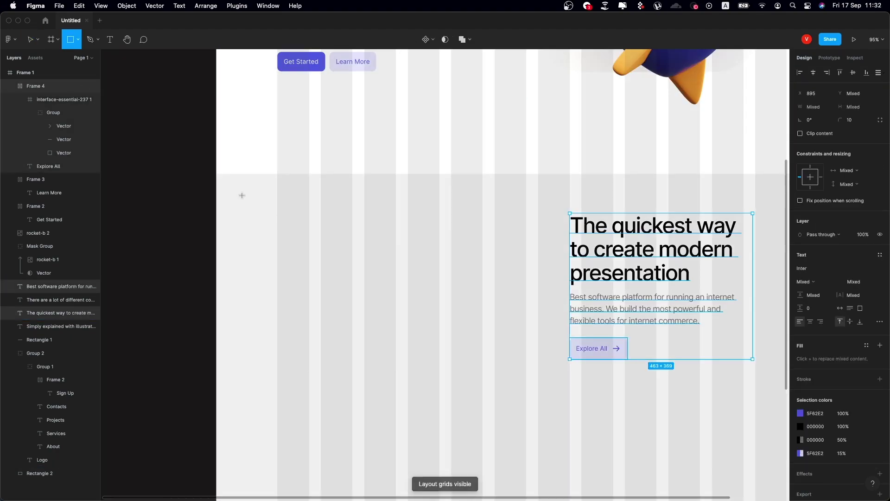
Add a white 300×310 card rectangle with corner radius 10 left of the headline
{"action": "key", "text": "r"}
{"action": "left_click", "coordinate": [277, 209]}
{"action": "type", "text": "3"}
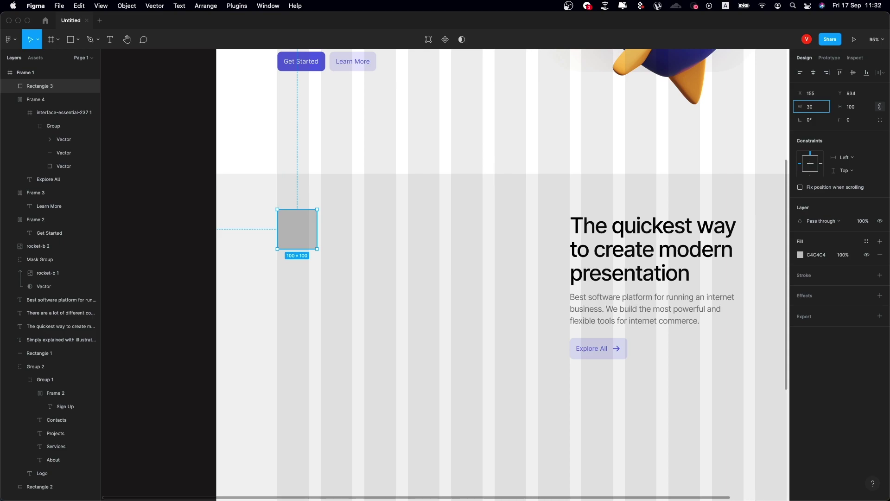
{"action": "type", "text": "0"}
{"action": "key", "text": "Return"}
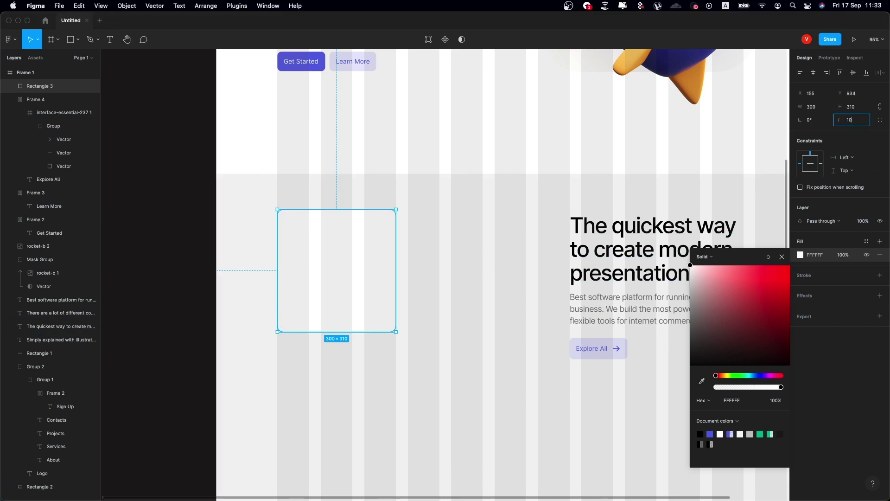
{"action": "key", "text": "Return"}
{"action": "key", "text": "ctrl+g"}
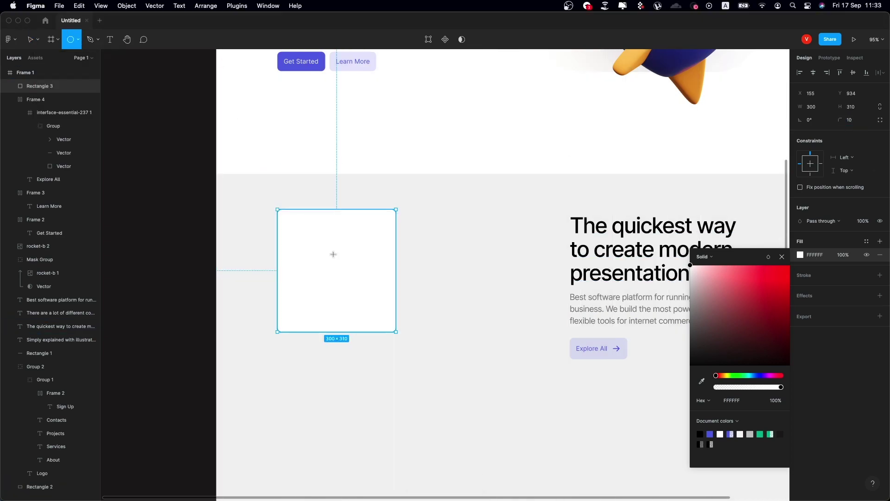
Add a 130×130 circle filled E2E2E2 in the card's upper half
{"action": "left_click", "coordinate": [334, 254]}
{"action": "left_click", "coordinate": [800, 255]}
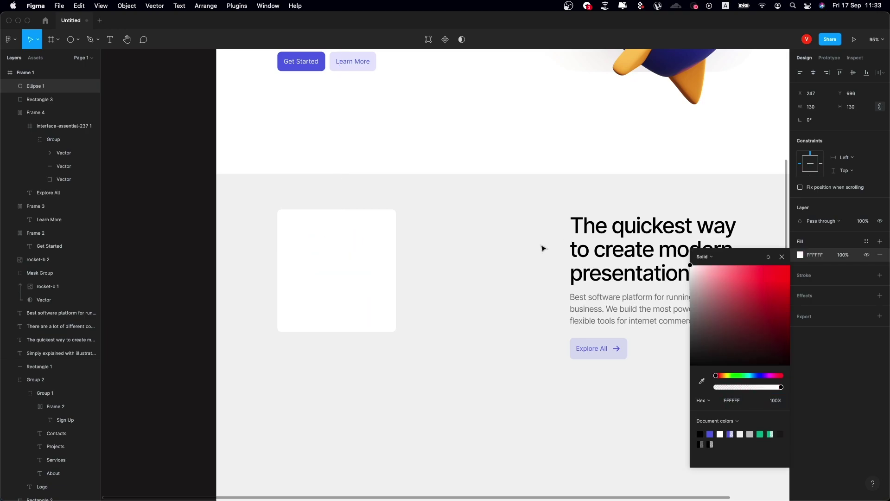
{"action": "key", "text": "ctrl+g"}
{"action": "key", "text": "ctrl+g"}
{"action": "left_click_drag", "start_coordinate": [347, 245], "coordinate": [348, 252]}
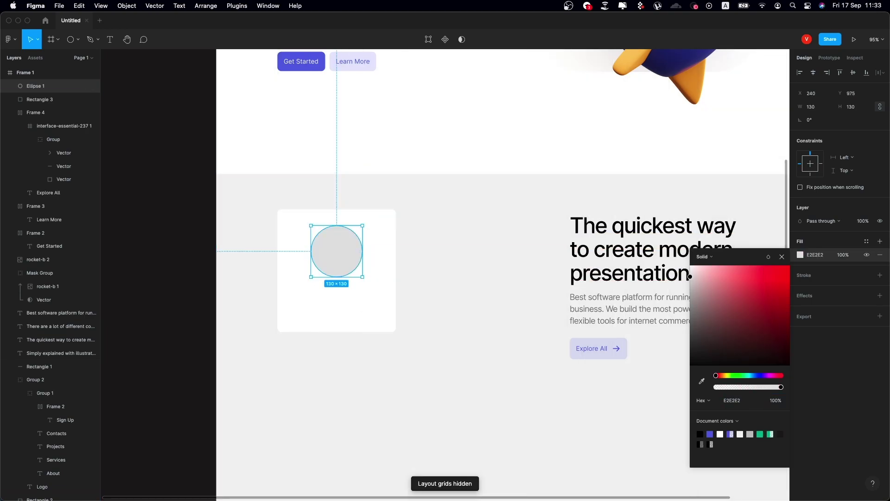
{"action": "key", "text": "super+Tab"}
Drag the 3D floppy-disk icon into the card and shrink it to fit the circle
{"action": "scroll", "coordinate": [404, 195], "scroll_direction": "down", "scroll_amount": 2}
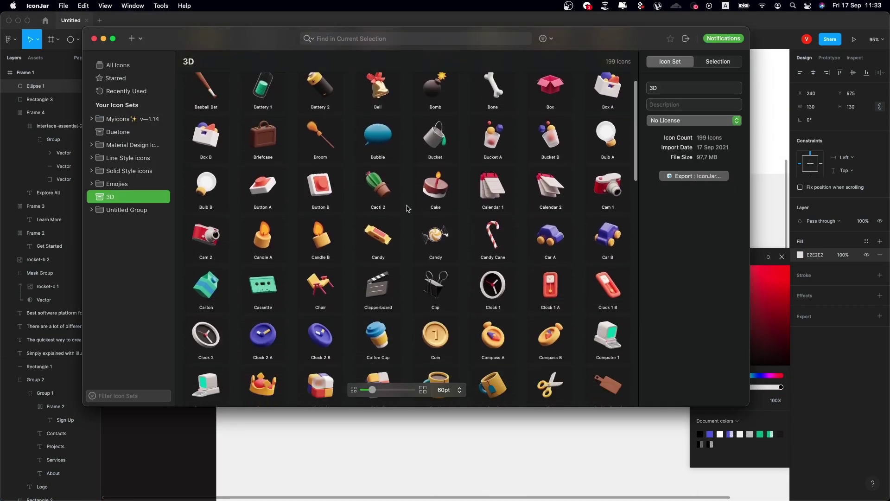
{"action": "scroll", "coordinate": [404, 195], "scroll_direction": "down", "scroll_amount": 4}
{"action": "left_click_drag", "start_coordinate": [262, 299], "coordinate": [376, 221]}
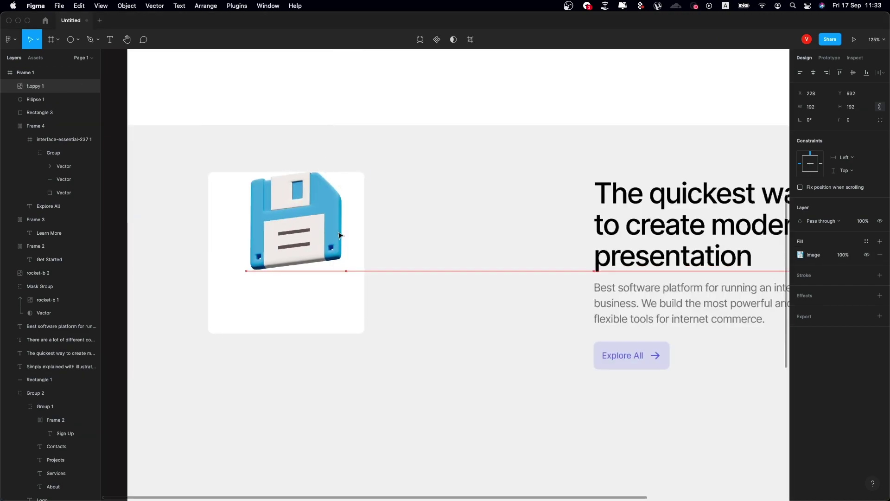
{"action": "scroll", "coordinate": [303, 216], "scroll_direction": "up", "scroll_amount": 5}
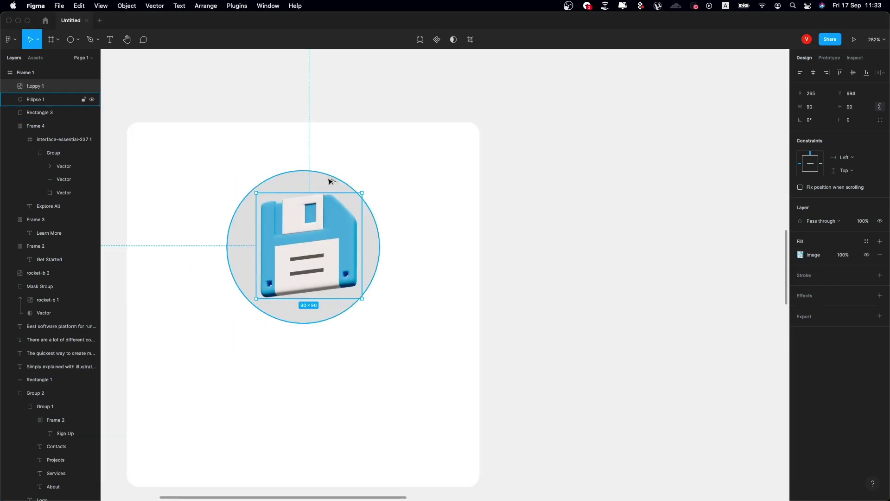
{"action": "left_click_drag", "start_coordinate": [324, 183], "coordinate": [323, 189]}
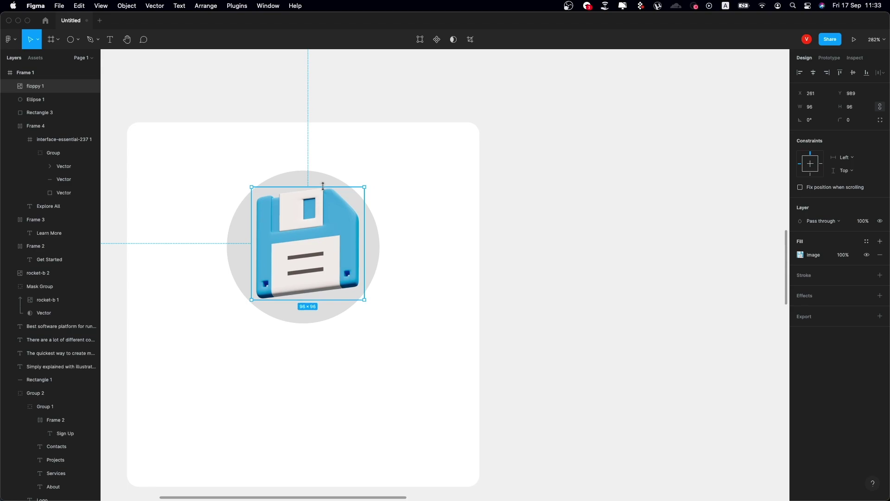
Duplicate the floppy, mask the copy with the circle and give it a 94 layer blur
{"action": "key", "text": "ctrl+d"}
{"action": "key", "text": "ctrl+alt+m"}
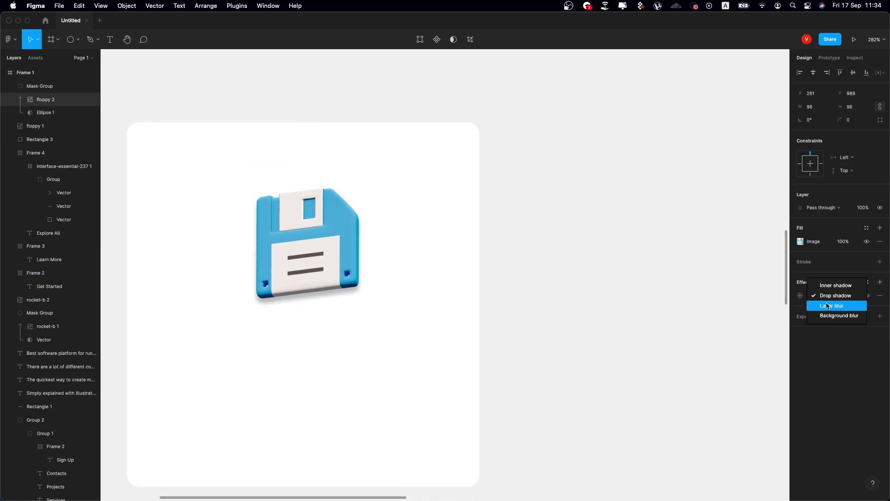
{"action": "type", "text": "94"}
{"action": "key", "text": "Return"}
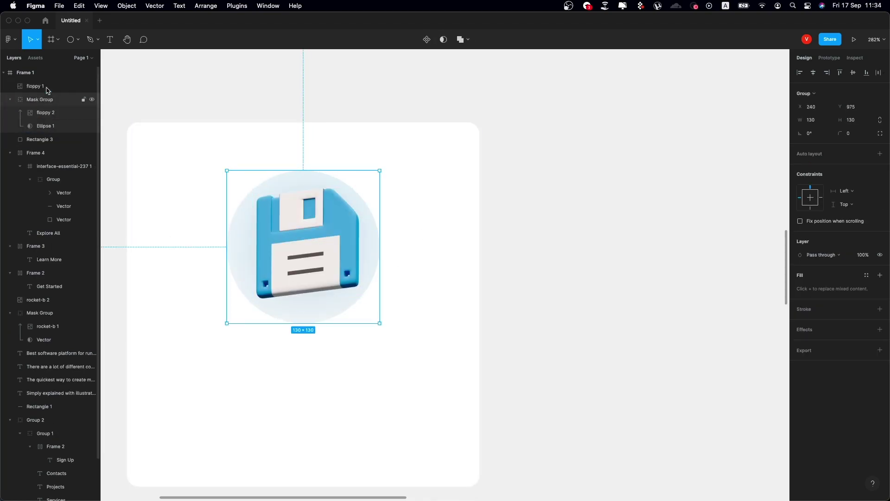
{"action": "scroll", "coordinate": [447, 234], "scroll_direction": "down", "scroll_amount": 5}
{"action": "left_click", "coordinate": [588, 252]}
Copy the heading and paragraph, making the heading a 24/30, -1px 'Managment' title
{"action": "left_click", "coordinate": [590, 284], "text": "shift"}
{"action": "key", "text": "ctrl+c"}
{"action": "key", "text": "ctrl+v"}
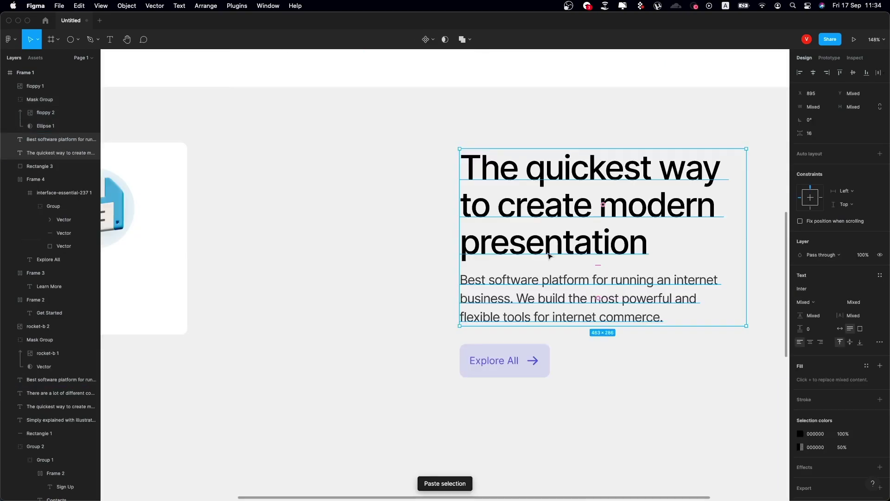
{"action": "double_click", "coordinate": [324, 281]}
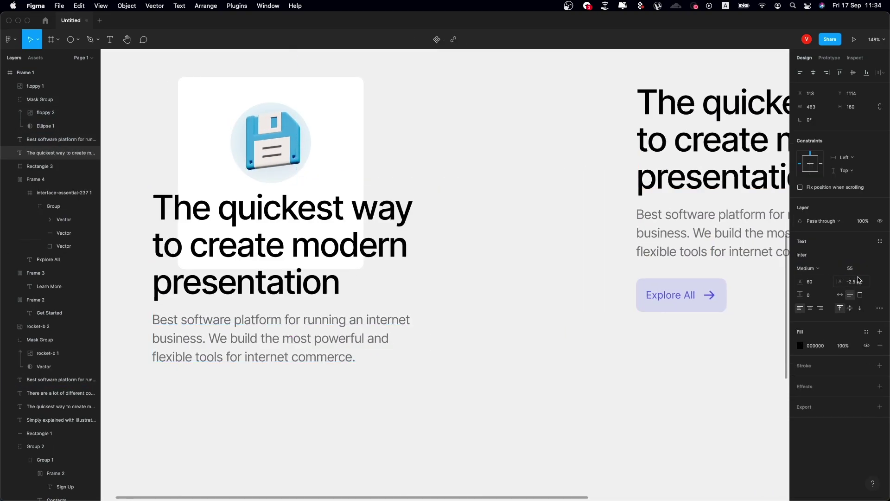
{"action": "left_click", "coordinate": [248, 354]}
{"action": "scroll", "coordinate": [246, 366], "scroll_direction": "up", "scroll_amount": 2}
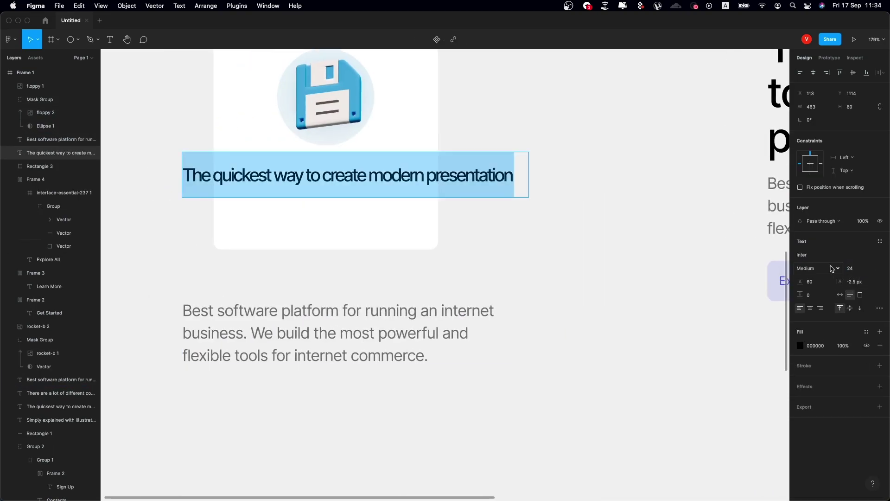
{"action": "type", "text": "-1"}
{"action": "key", "text": "Return"}
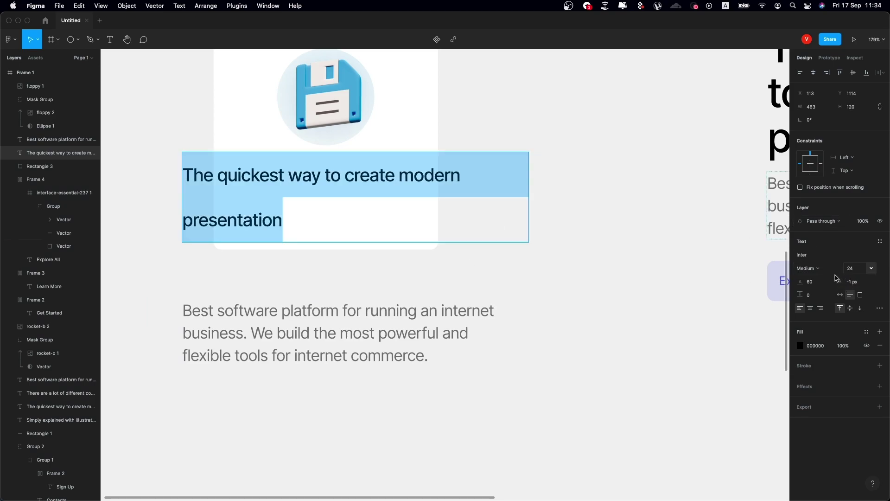
{"action": "type", "text": "30"}
{"action": "key", "text": "Return"}
{"action": "type", "text": "Managment"}
{"action": "scroll", "coordinate": [493, 288], "scroll_direction": "up", "scroll_amount": 3}
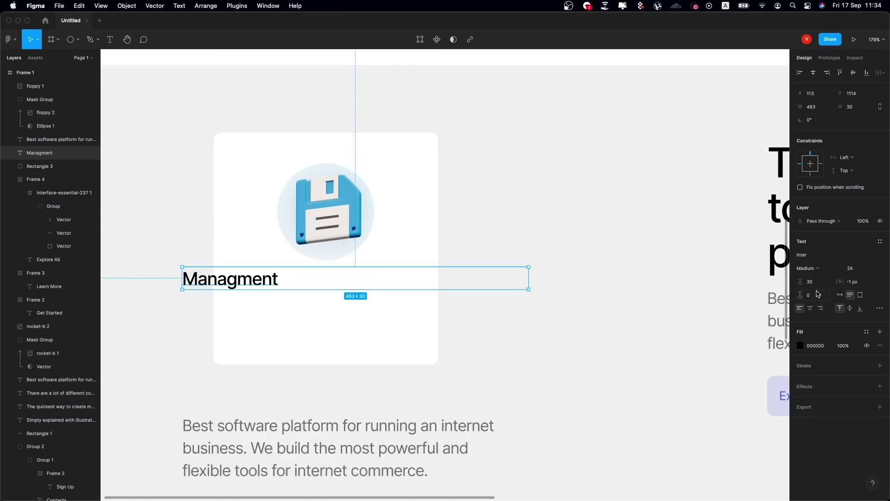
{"action": "key", "text": "Escape"}
Centre the Managment title horizontally in the card with centre-aligned text
{"action": "left_click", "coordinate": [431, 232], "text": "shift"}
{"action": "key", "text": "alt+h"}
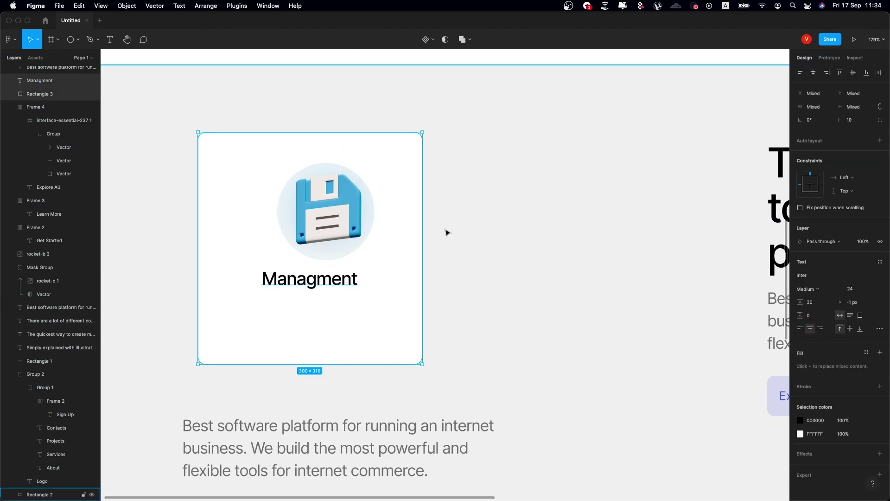
{"action": "key", "text": "alt+a"}
{"action": "left_click", "coordinate": [813, 73]}
{"action": "left_click_drag", "start_coordinate": [329, 279], "coordinate": [325, 283]}
Set the caption to 17/25 under the title, reading 'Software platform for running your new internet business'
{"action": "left_click_drag", "start_coordinate": [338, 433], "coordinate": [338, 356]}
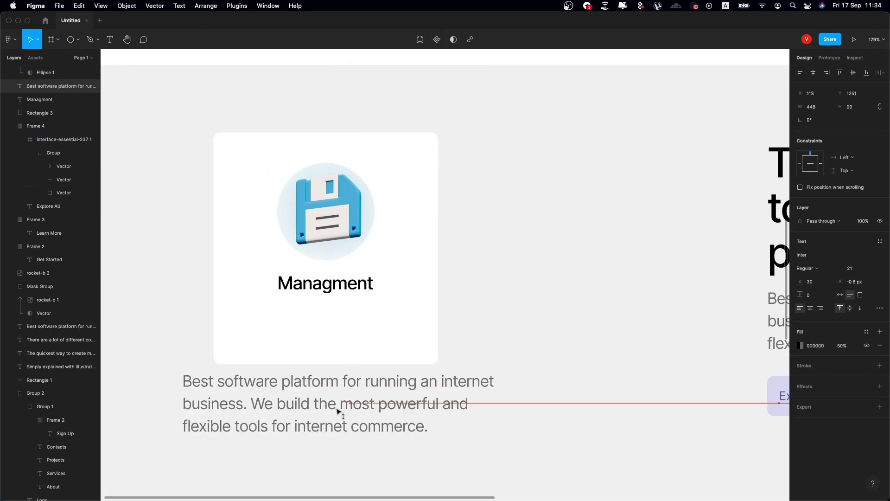
{"action": "double_click", "coordinate": [382, 354]}
{"action": "type", "text": "7"}
{"action": "key", "text": "Return"}
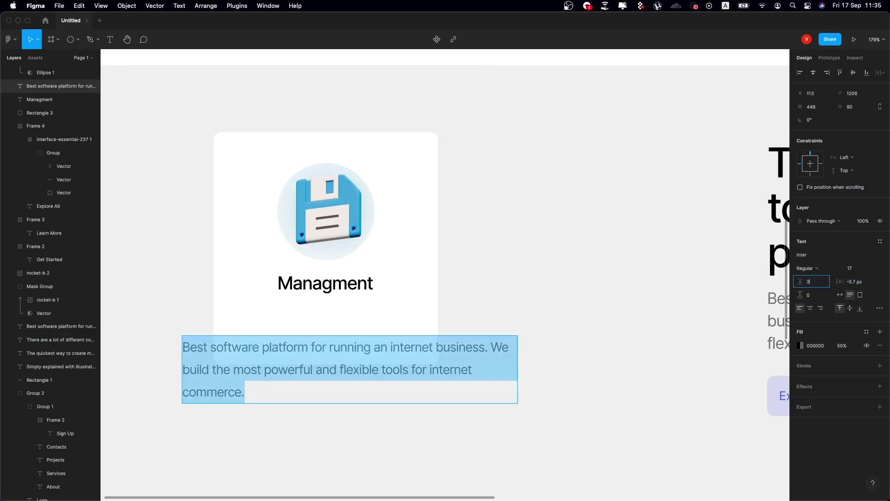
{"action": "type", "text": "5"}
{"action": "key", "text": "Return"}
{"action": "key", "text": "ctrl+v"}
{"action": "key", "text": "Escape"}
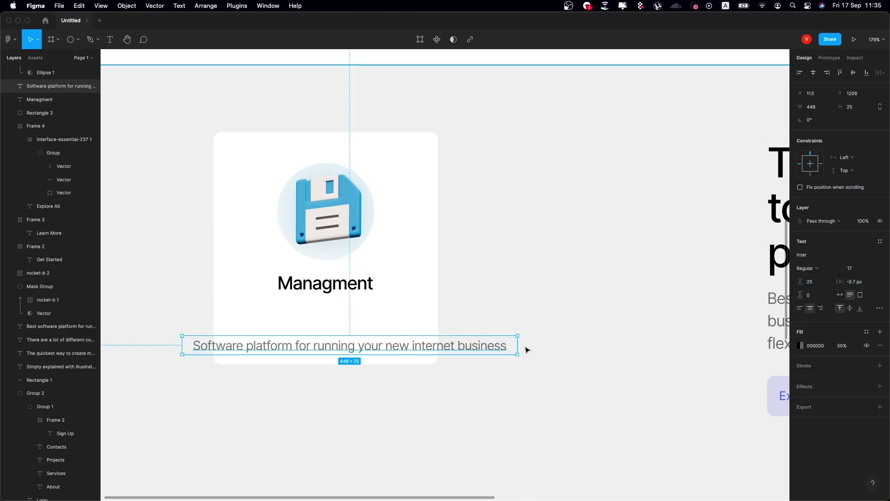
Narrow the caption to two lines and centre it under the title
{"action": "left_click_drag", "start_coordinate": [518, 345], "coordinate": [415, 346]}
{"action": "left_click", "coordinate": [324, 283], "text": "shift"}
{"action": "left_click", "coordinate": [829, 58]}
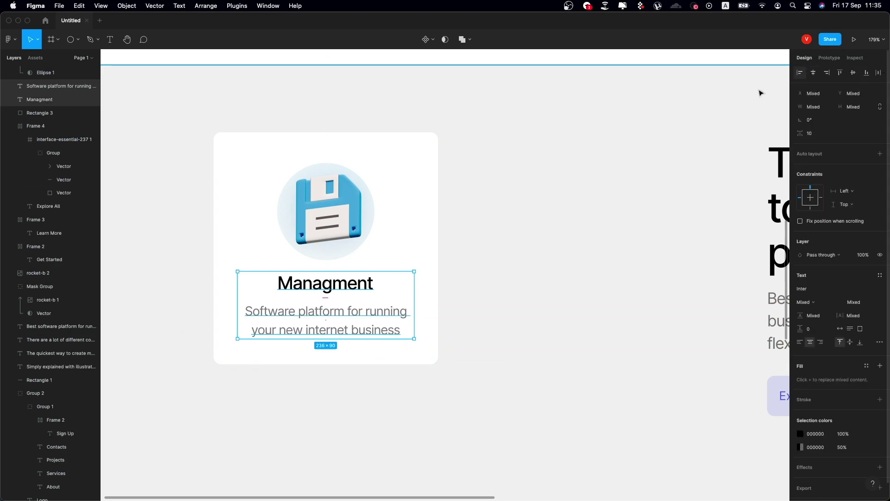
{"action": "scroll", "coordinate": [331, 318], "scroll_direction": "down", "scroll_amount": 5}
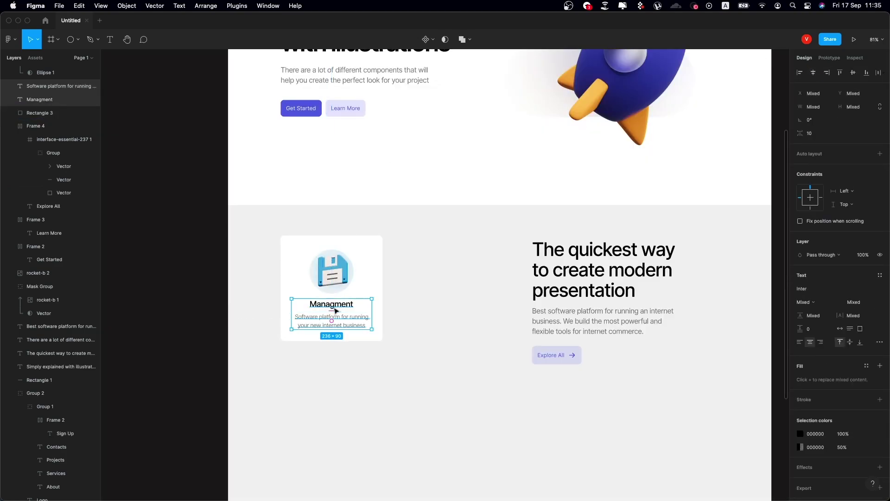
Group the floppy icon and its two text labels into a card group
{"action": "left_click", "coordinate": [332, 271], "text": "shift"}
{"action": "key", "text": "super+g"}
{"action": "key", "text": "shift+0"}
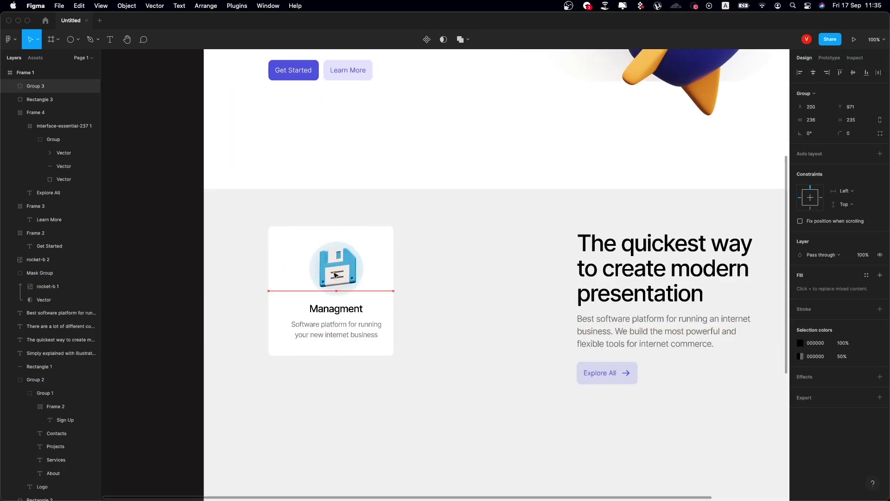
{"action": "key", "text": "Return"}
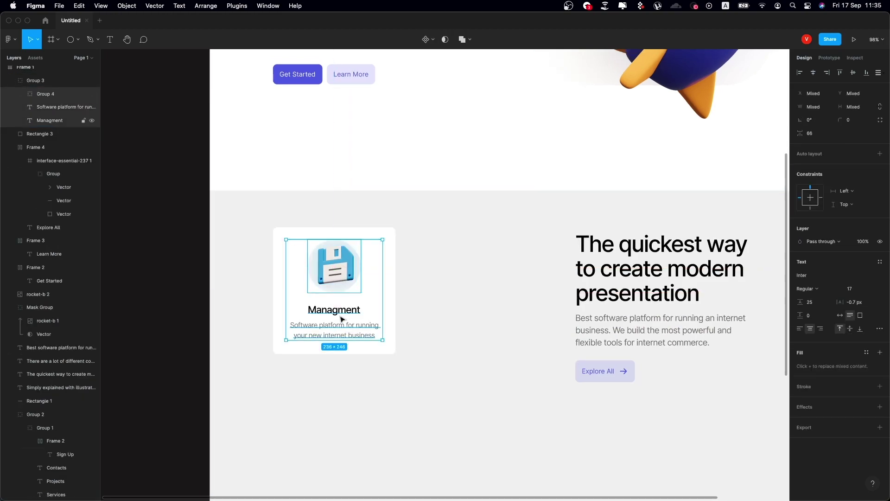
{"action": "key", "text": "super+g"}
{"action": "key", "text": "super+g"}
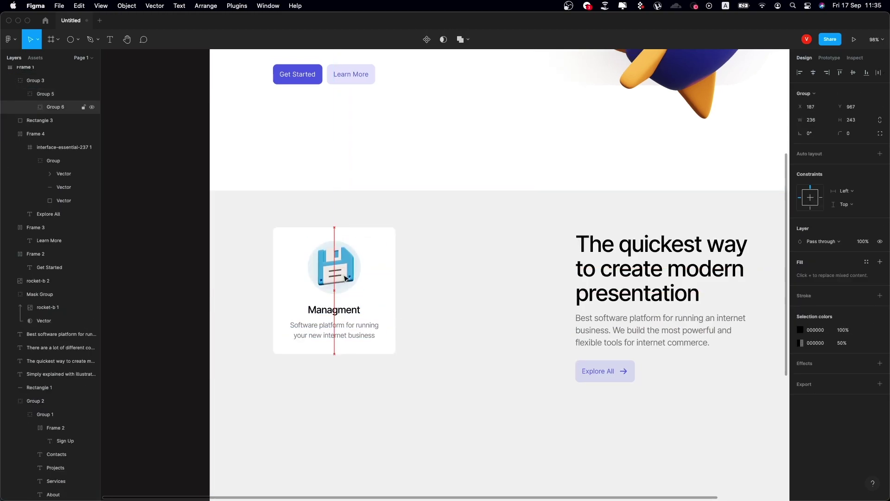
Duplicate the card to the right and retitle the copy 'Entertainment'
{"action": "left_click_drag", "start_coordinate": [378, 284], "coordinate": [488, 274]}
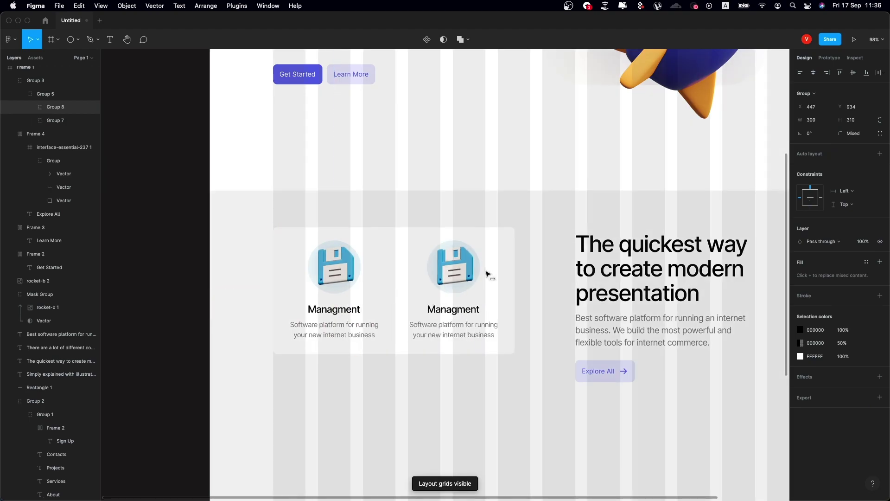
{"action": "double_click", "coordinate": [484, 315]}
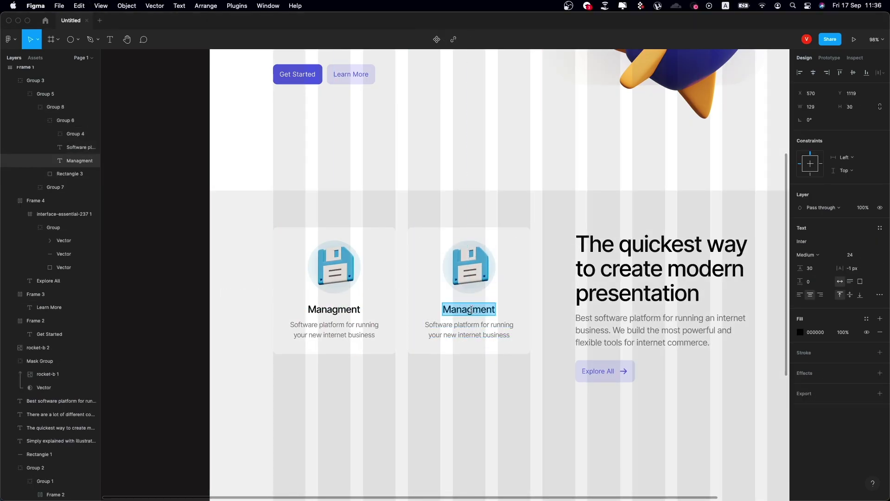
{"action": "type", "text": "Entertainment"}
{"action": "left_click", "coordinate": [470, 327]}
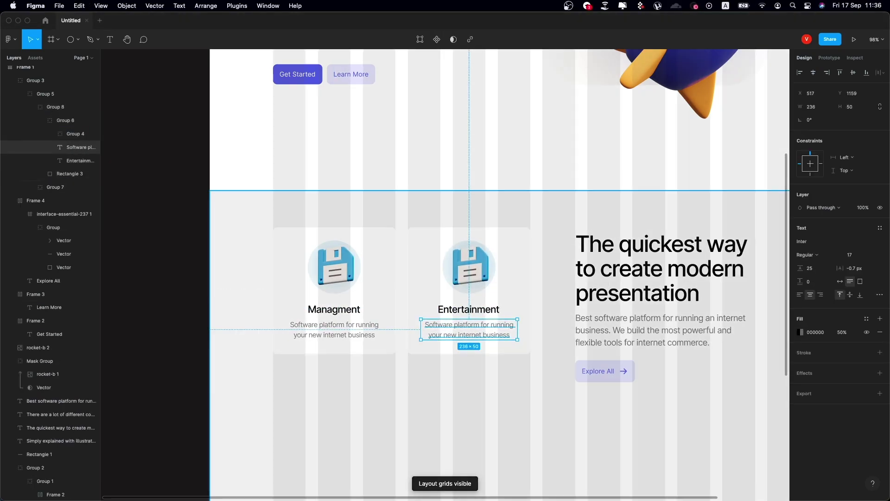
{"action": "left_click", "coordinate": [465, 380]}
{"action": "key", "text": "super+Tab"}
{"action": "key", "text": "super+Tab"}
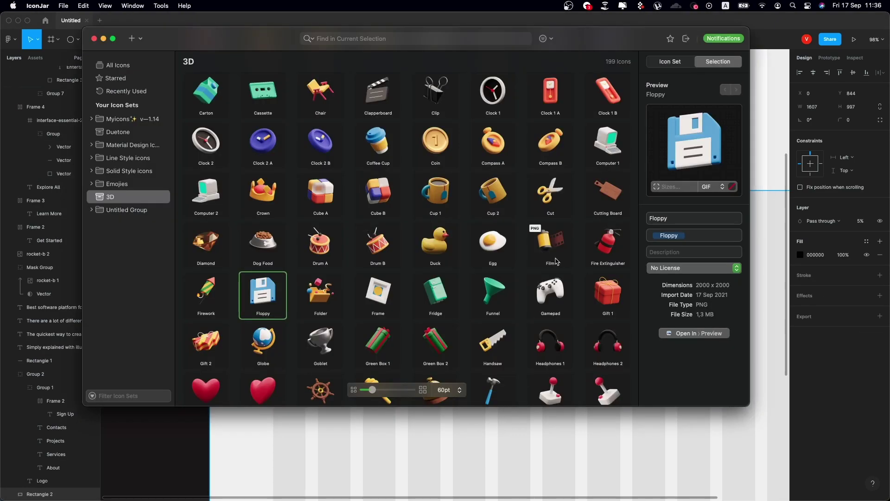
Drag the 3D gamepad from IconJar into the Entertainment card's circle
{"action": "scroll", "coordinate": [326, 221], "scroll_direction": "down", "scroll_amount": 10}
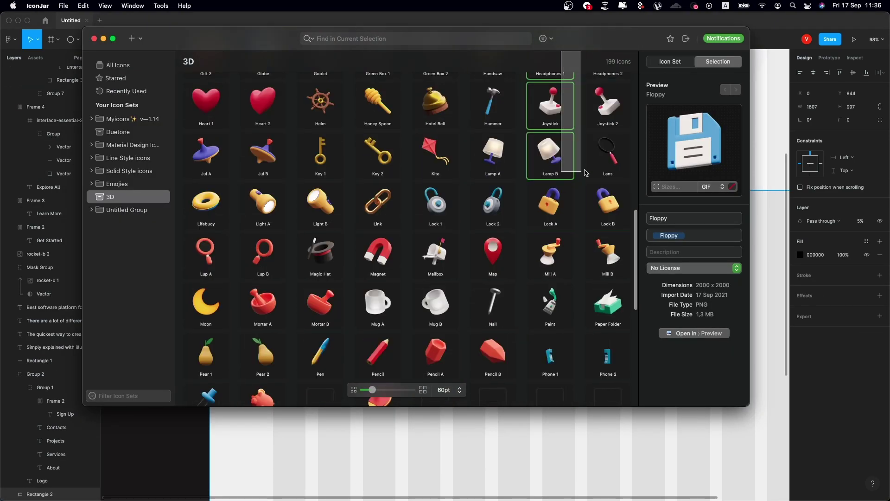
{"action": "mouse_move", "coordinate": [575, 218]}
{"action": "left_mouse_down"}
{"action": "mouse_move", "coordinate": [458, 314]}
{"action": "mouse_move", "coordinate": [544, 343]}
{"action": "left_mouse_up"}
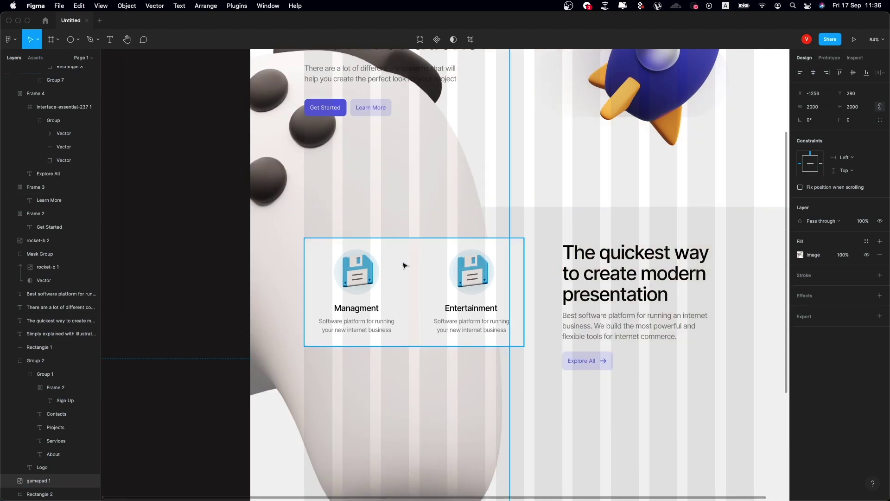
{"action": "left_click_drag", "start_coordinate": [546, 306], "coordinate": [472, 266]}
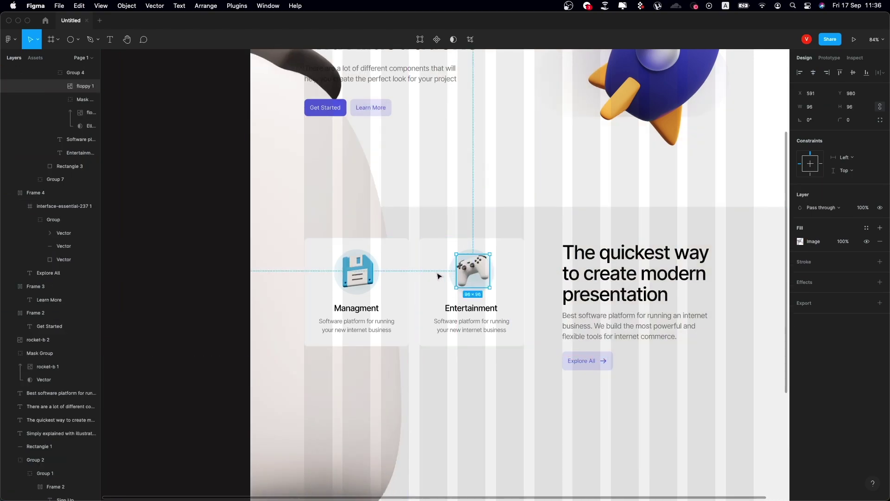
Give the gamepad's glow copy a layer blur and 50% opacity
{"action": "key", "text": "ctrl+g"}
{"action": "scroll", "coordinate": [574, 260], "scroll_direction": "up", "scroll_amount": 3}
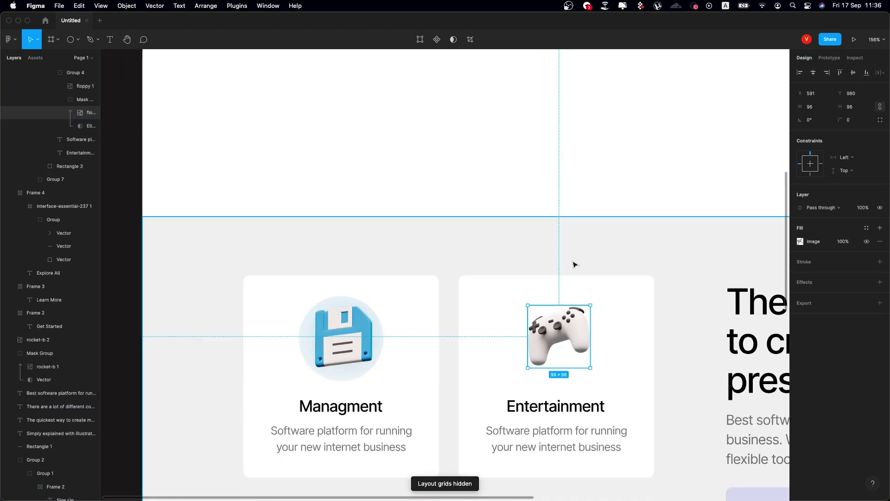
{"action": "scroll", "coordinate": [438, 259], "scroll_direction": "up", "scroll_amount": 3}
{"action": "left_click", "coordinate": [880, 282]}
{"action": "left_click", "coordinate": [829, 296]}
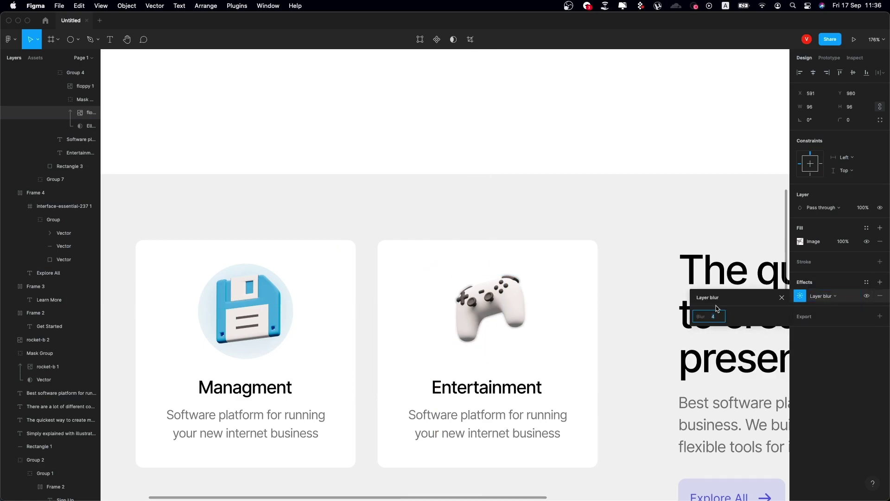
{"action": "scroll", "coordinate": [577, 291], "scroll_direction": "down", "scroll_amount": 2}
{"action": "type", "text": "92"}
{"action": "key", "text": "5"}
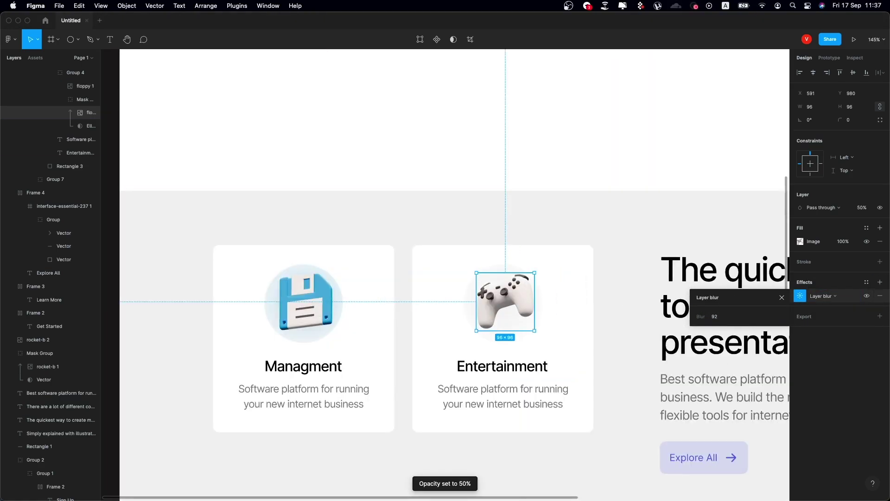
{"action": "scroll", "coordinate": [652, 342], "scroll_direction": "down", "scroll_amount": 3}
Copy the card row below the original to form a second row of cards
{"action": "left_click", "coordinate": [547, 284]}
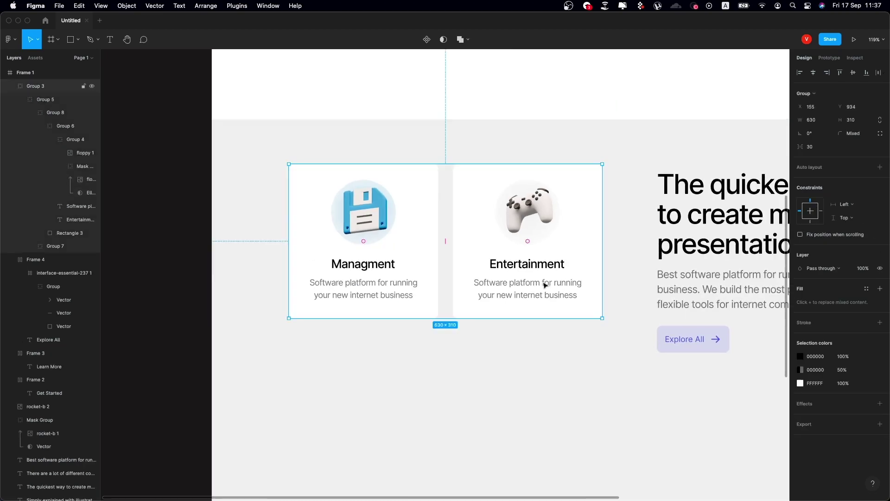
{"action": "left_click_drag", "start_coordinate": [547, 285], "coordinate": [555, 380]}
{"action": "key", "text": "ctrl+g"}
{"action": "key", "text": "ctrl+g"}
{"action": "scroll", "coordinate": [557, 382], "scroll_direction": "down", "scroll_amount": 3}
{"action": "left_click", "coordinate": [605, 334]}
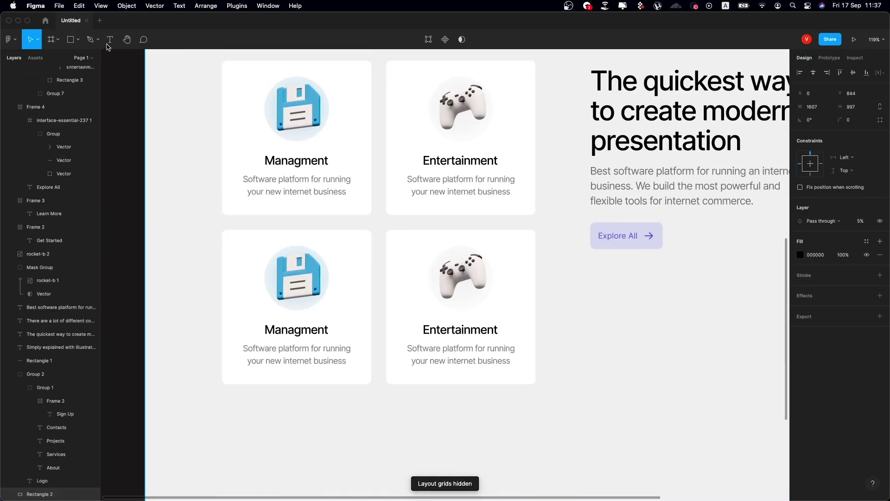
Duplicate the paragraph below Explore All as a 16 px 'Follow us' label
{"action": "key", "text": "v"}
{"action": "left_click_drag", "start_coordinate": [642, 212], "coordinate": [653, 339]}
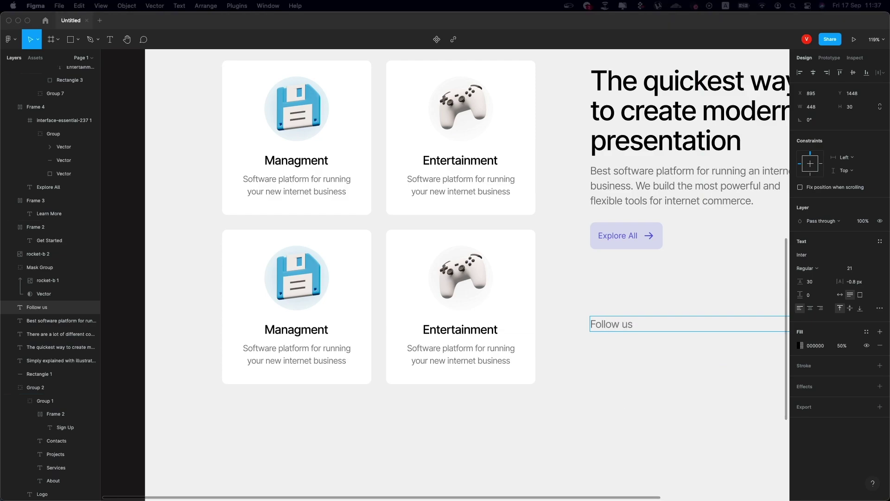
{"action": "key", "text": "Escape"}
{"action": "scroll", "coordinate": [724, 330], "scroll_direction": "right", "scroll_amount": 3}
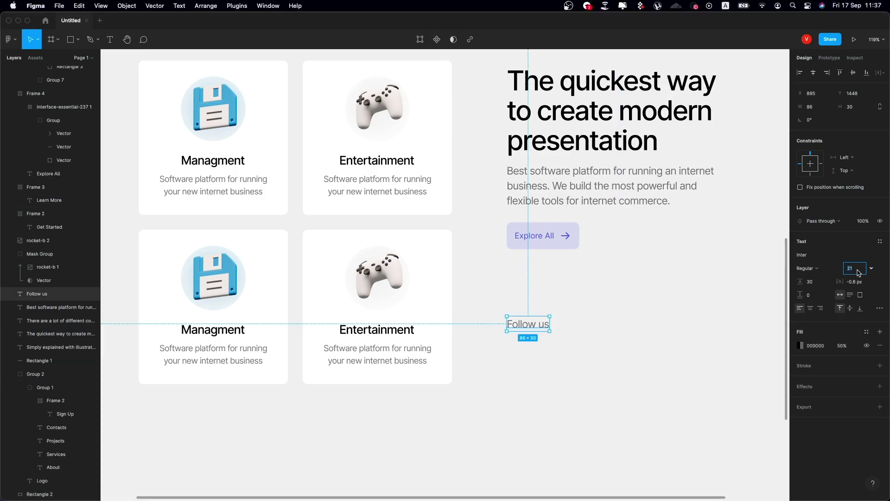
Draw a small grey circle below the Follow us label
{"action": "left_click", "coordinate": [63, 90]}
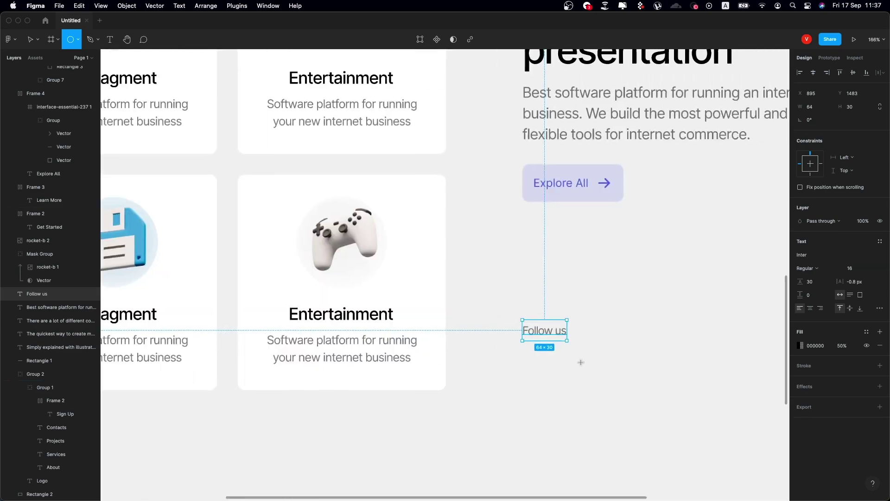
{"action": "scroll", "coordinate": [580, 362], "scroll_direction": "up", "scroll_amount": 3}
{"action": "mouse_move", "coordinate": [557, 361]}
{"action": "left_mouse_down"}
{"action": "mouse_move", "coordinate": [584, 388]}
{"action": "mouse_move", "coordinate": [591, 373]}
{"action": "left_mouse_up"}
{"action": "scroll", "coordinate": [578, 347], "scroll_direction": "up", "scroll_amount": 2}
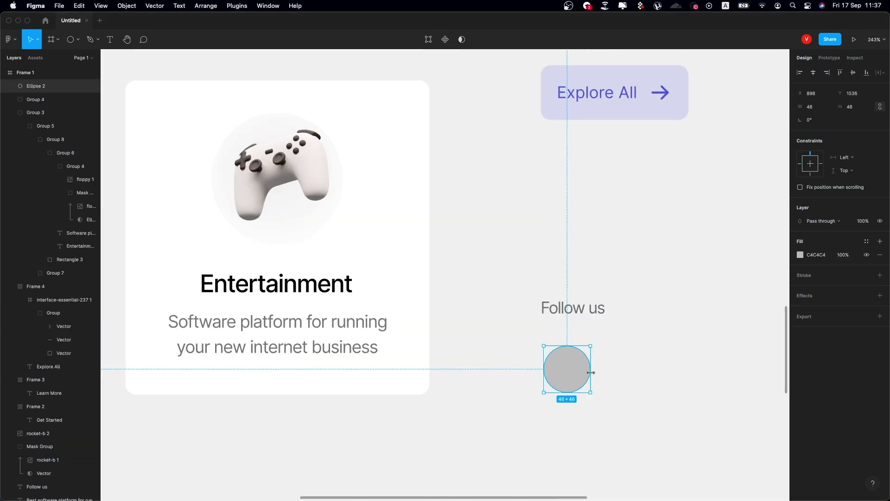
{"action": "scroll", "coordinate": [557, 371], "scroll_direction": "up", "scroll_amount": 3}
Drop the Facebook icon from IconJar's Solid Style set onto the grey circle under Follow us
{"action": "key", "text": "super+Tab"}
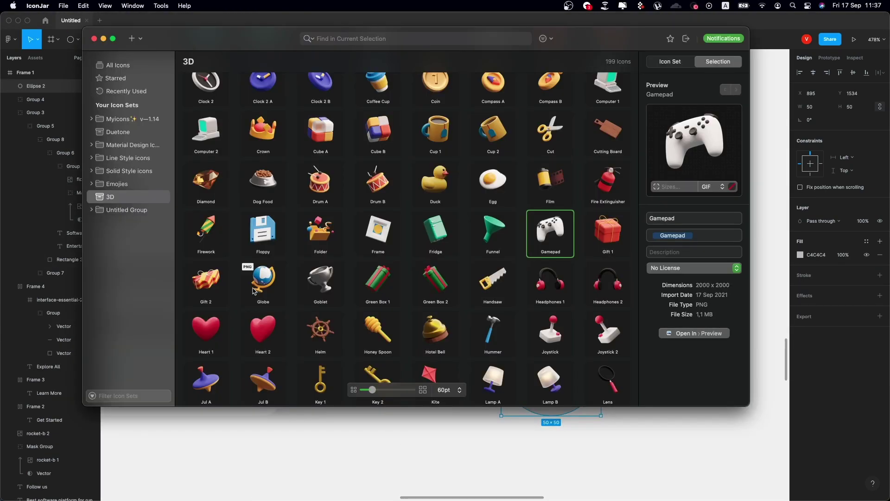
{"action": "type", "text": "faceb"}
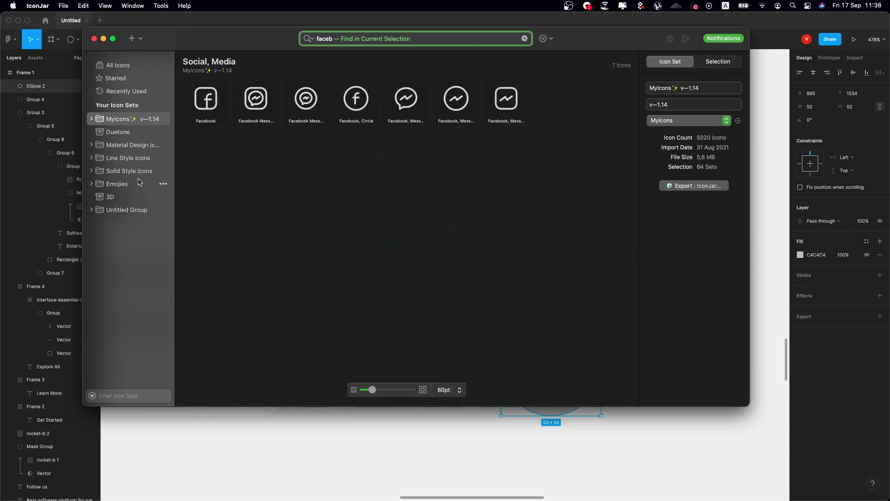
{"action": "left_click", "coordinate": [129, 171]}
{"action": "scroll", "coordinate": [323, 216], "scroll_direction": "down", "scroll_amount": 10}
{"action": "scroll", "coordinate": [323, 216], "scroll_direction": "down", "scroll_amount": 10}
{"action": "scroll", "coordinate": [323, 216], "scroll_direction": "down", "scroll_amount": 10}
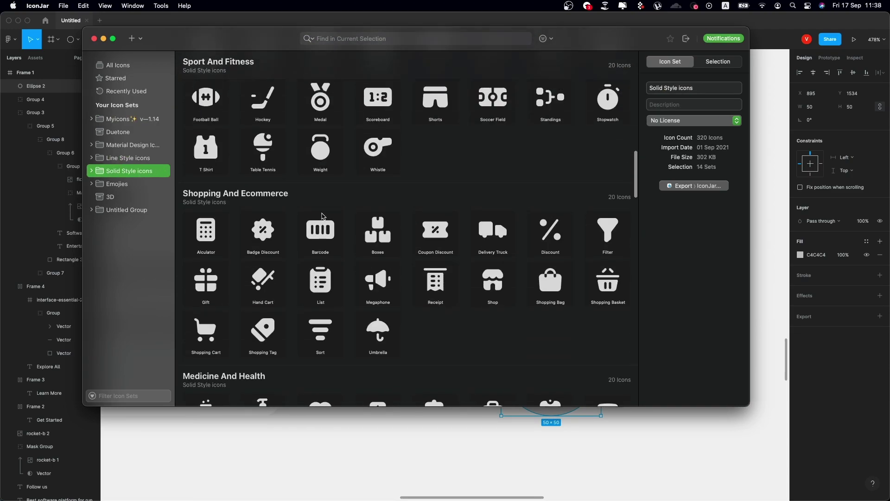
{"action": "scroll", "coordinate": [323, 216], "scroll_direction": "up", "scroll_amount": 10}
{"action": "scroll", "coordinate": [323, 216], "scroll_direction": "up", "scroll_amount": 5}
{"action": "left_click_drag", "start_coordinate": [433, 151], "coordinate": [530, 371]}
Set the grey icon circle to 20% opacity and the Facebook icon to 50%
{"action": "left_click", "coordinate": [572, 327]}
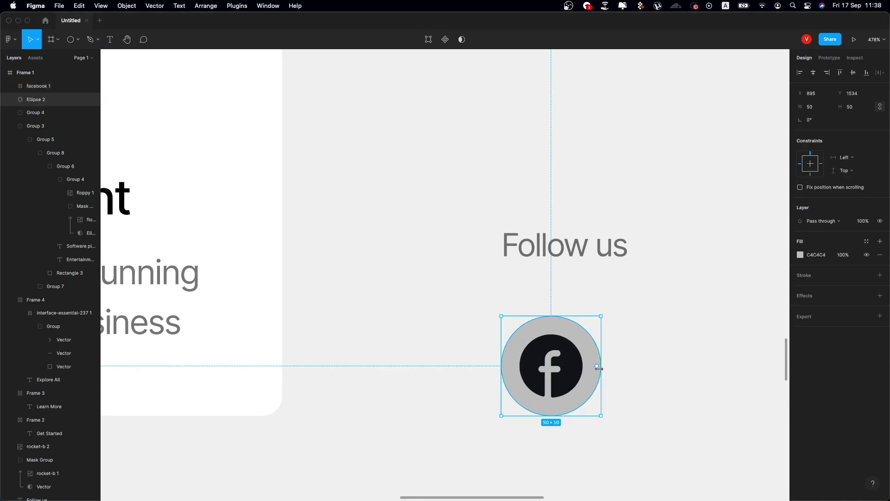
{"action": "key", "text": "2"}
{"action": "scroll", "coordinate": [548, 369], "scroll_direction": "down", "scroll_amount": 2}
{"action": "left_click", "coordinate": [552, 372]}
{"action": "key", "text": "5"}
{"action": "scroll", "coordinate": [552, 371], "scroll_direction": "down", "scroll_amount": 2}
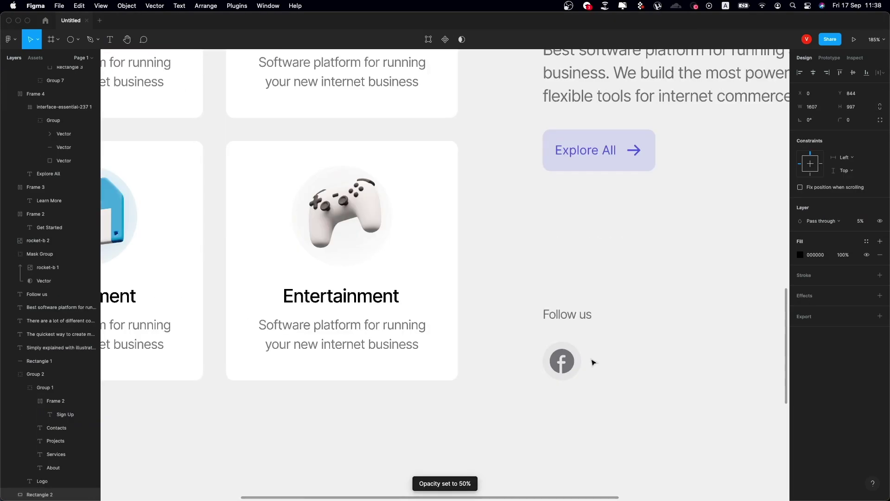
Duplicate the icon circle to the right and drop a new icon from IconJar into it
{"action": "key", "text": "super+d"}
{"action": "key", "text": "super+Tab"}
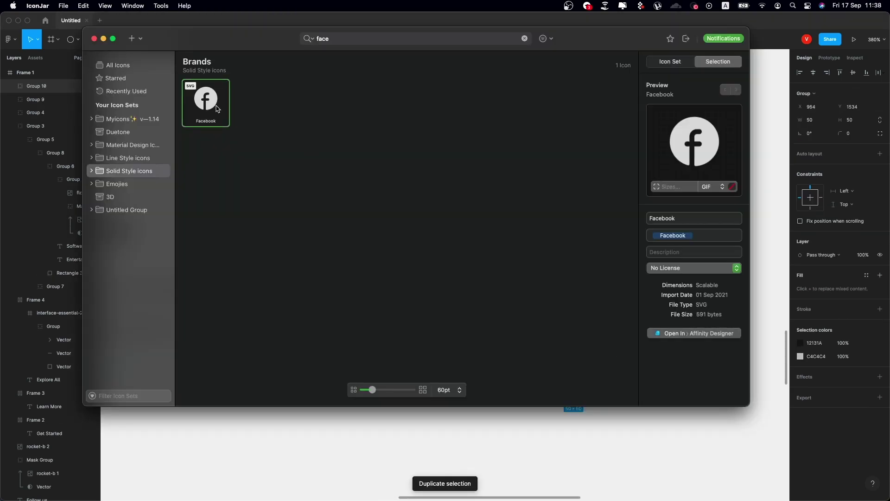
{"action": "mouse_move", "coordinate": [206, 100]}
{"action": "left_mouse_down"}
{"action": "mouse_move", "coordinate": [584, 363]}
{"action": "mouse_move", "coordinate": [575, 369]}
{"action": "left_mouse_up"}
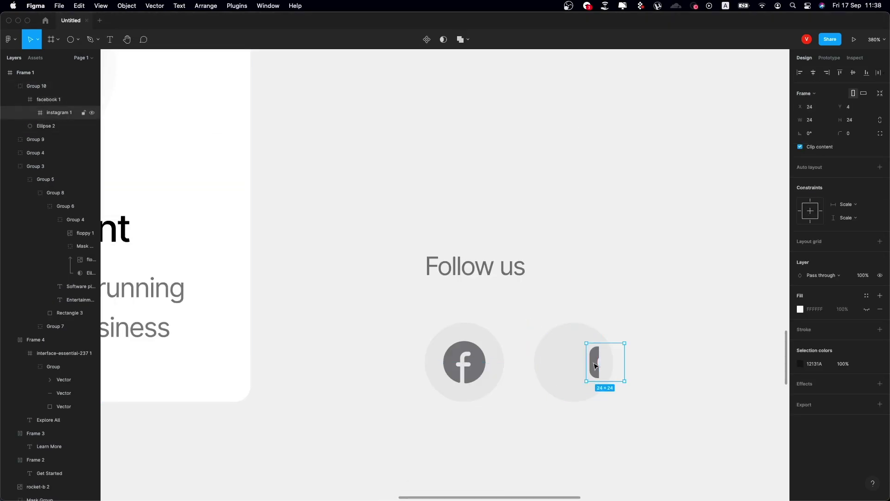
{"action": "scroll", "coordinate": [595, 365], "scroll_direction": "up", "scroll_amount": 3}
{"action": "scroll", "coordinate": [596, 355], "scroll_direction": "down", "scroll_amount": 5}
Add a third icon circle and set all three circles to 30% opacity
{"action": "left_click", "coordinate": [533, 348]}
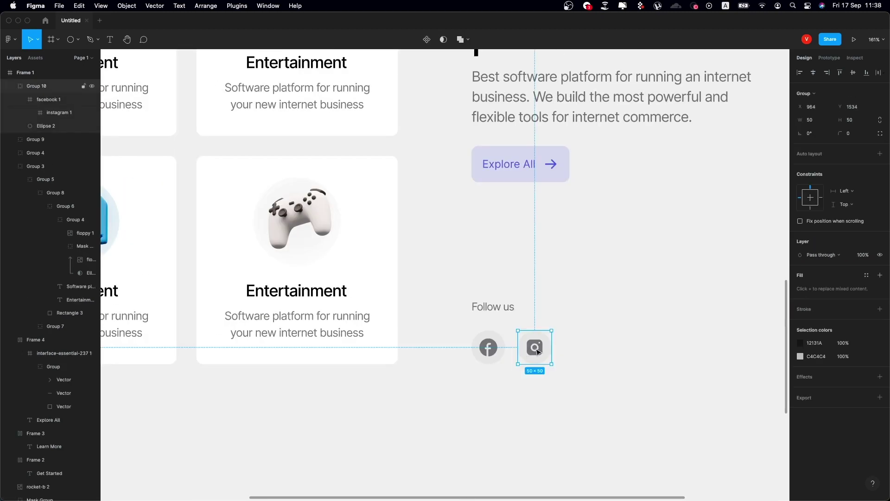
{"action": "key", "text": "super+d"}
{"action": "double_click", "coordinate": [580, 354]}
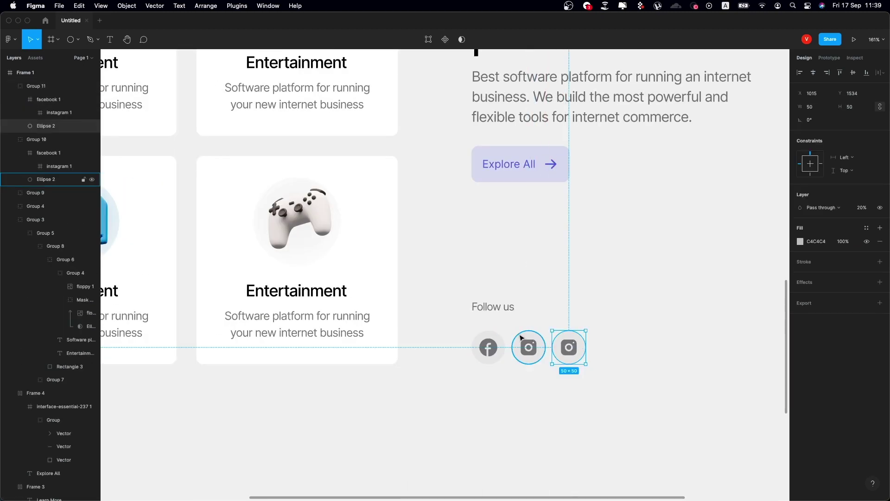
{"action": "left_click", "coordinate": [521, 337], "text": "shift"}
{"action": "left_click", "coordinate": [499, 337], "text": "shift"}
{"action": "key", "text": "3"}
Distribute the three social icons evenly with horizontal spacing and widen the gap
{"action": "left_click_drag", "start_coordinate": [584, 347], "coordinate": [591, 347]}
{"action": "left_click", "coordinate": [529, 347], "text": "shift"}
{"action": "left_click", "coordinate": [488, 347], "text": "shift"}
{"action": "left_click", "coordinate": [880, 72]}
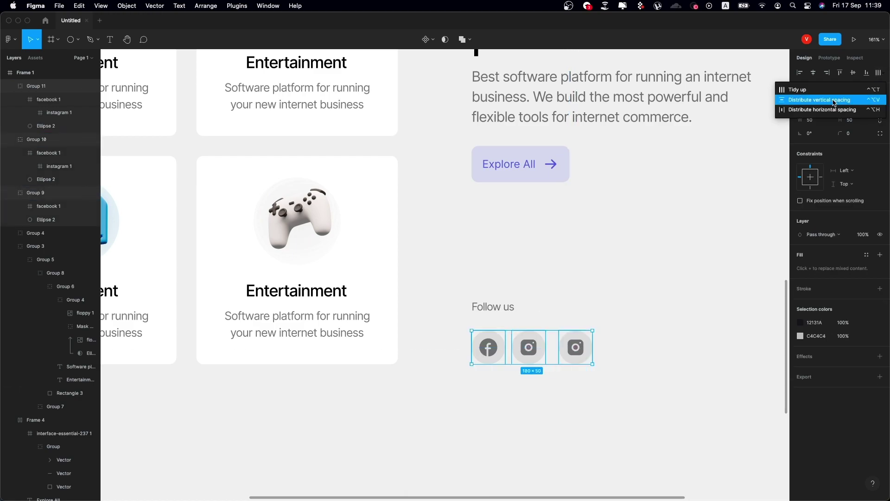
{"action": "key", "text": "Up"}
{"action": "key", "text": "Up"}
Place the Twitter icon from IconJar beside the Instagram circle
{"action": "key", "text": "super+Tab"}
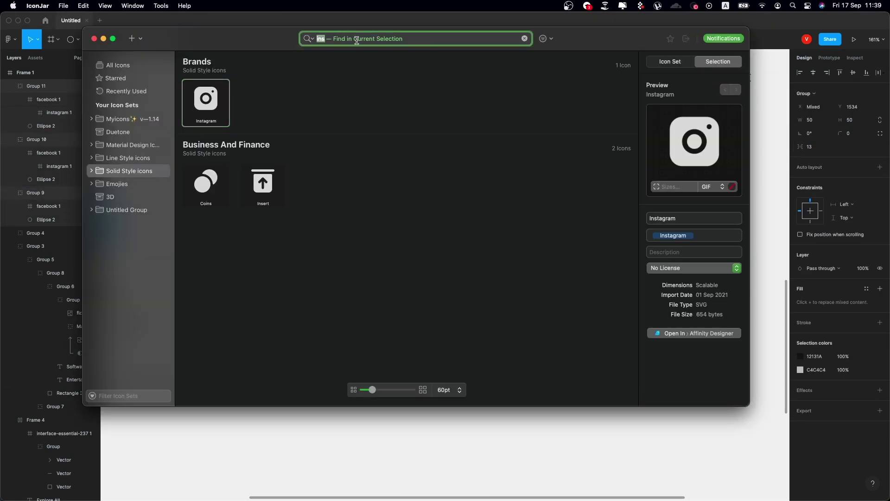
{"action": "type", "text": "twitter"}
{"action": "mouse_move", "coordinate": [206, 98]}
{"action": "left_mouse_down"}
{"action": "mouse_move", "coordinate": [570, 351]}
{"action": "mouse_move", "coordinate": [588, 333]}
{"action": "left_mouse_up"}
{"action": "scroll", "coordinate": [571, 352], "scroll_direction": "up", "scroll_amount": 5}
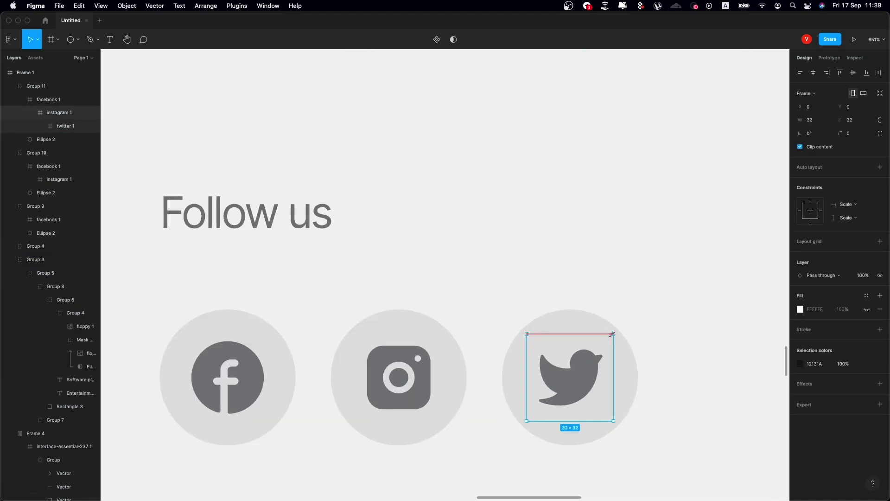
{"action": "key", "text": "shift+1"}
Move the Follow us row left so it lines up under Explore All
{"action": "left_click", "coordinate": [497, 311]}
{"action": "left_click_drag", "start_coordinate": [496, 310], "coordinate": [442, 309]}
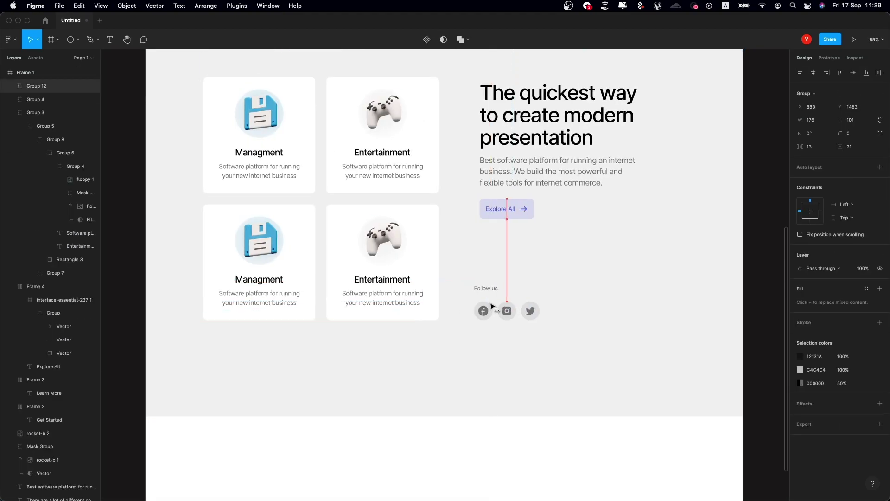
{"action": "key", "text": "ctrl+g"}
{"action": "key", "text": "ctrl+g"}
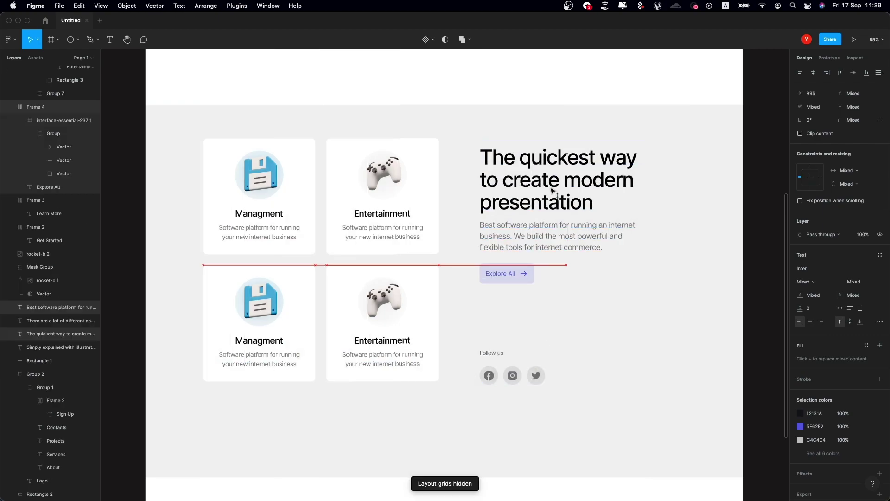
{"action": "scroll", "coordinate": [538, 360], "scroll_direction": "up", "scroll_amount": 3}
{"action": "left_click", "coordinate": [538, 361]}
{"action": "scroll", "coordinate": [547, 284], "scroll_direction": "left", "scroll_amount": 2}
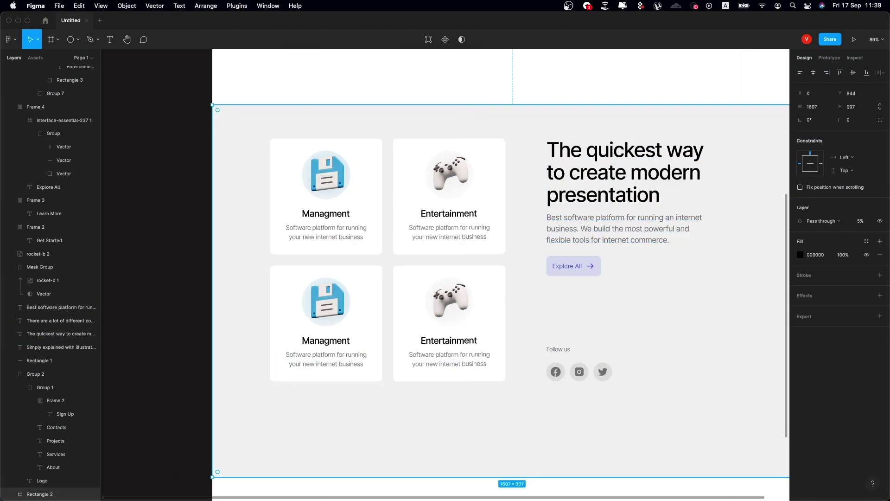
{"action": "left_click", "coordinate": [322, 342]}
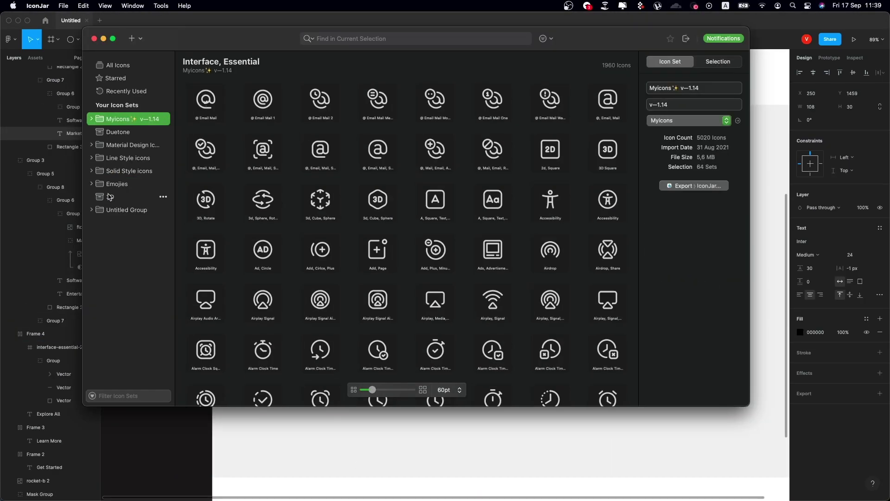
Put the 3D speaker in the Marketing card with its backdrop faded to 40% opacity
{"action": "left_click", "coordinate": [110, 196]}
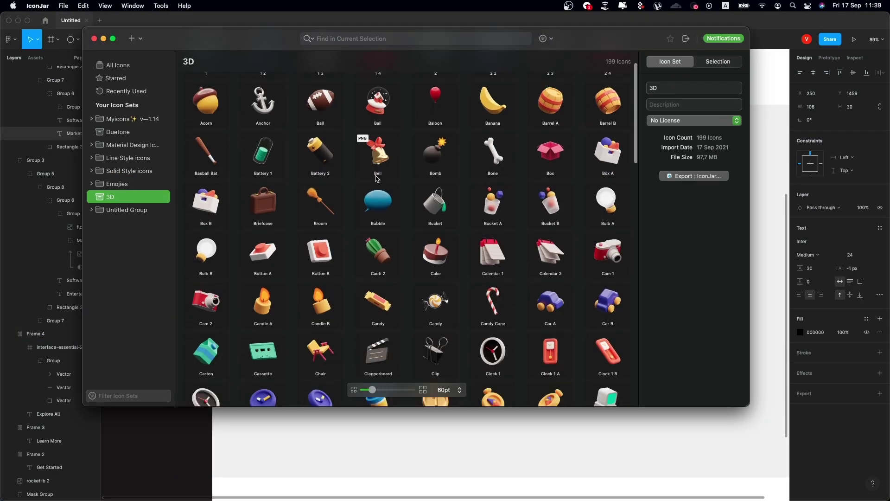
{"action": "scroll", "coordinate": [375, 224], "scroll_direction": "down", "scroll_amount": 5}
{"action": "scroll", "coordinate": [375, 224], "scroll_direction": "down", "scroll_amount": 5}
{"action": "left_click_drag", "start_coordinate": [374, 225], "coordinate": [478, 404]}
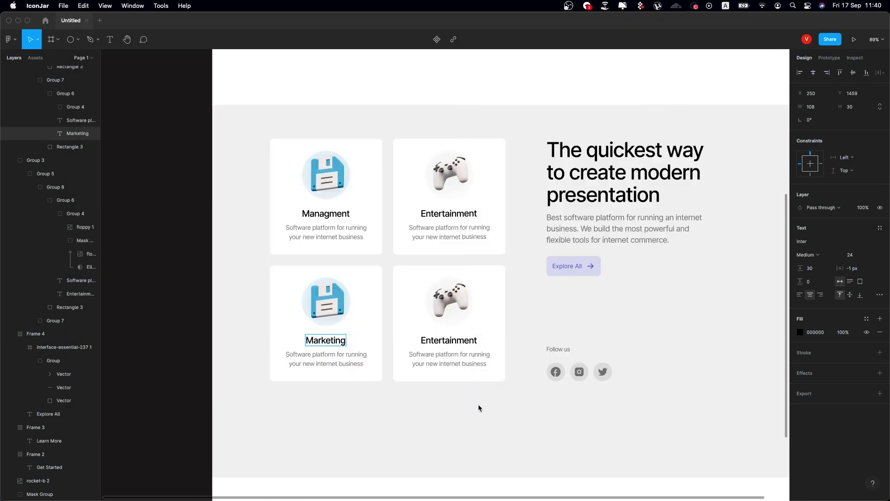
{"action": "key", "text": "shift+2"}
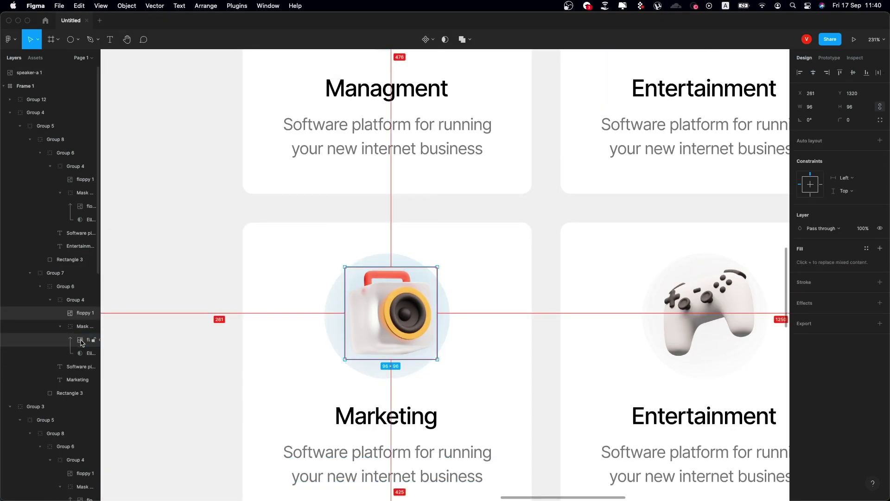
{"action": "left_click", "coordinate": [81, 343]}
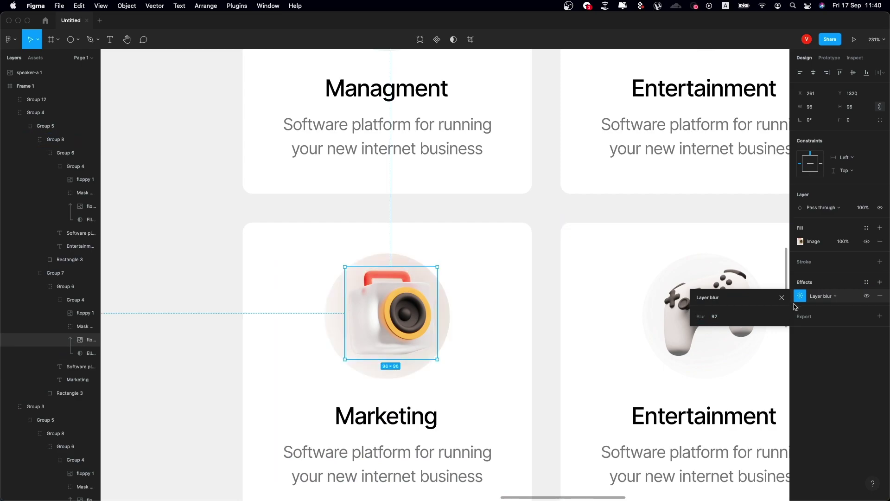
{"action": "key", "text": "4"}
{"action": "scroll", "coordinate": [784, 302], "scroll_direction": "down", "scroll_amount": 5}
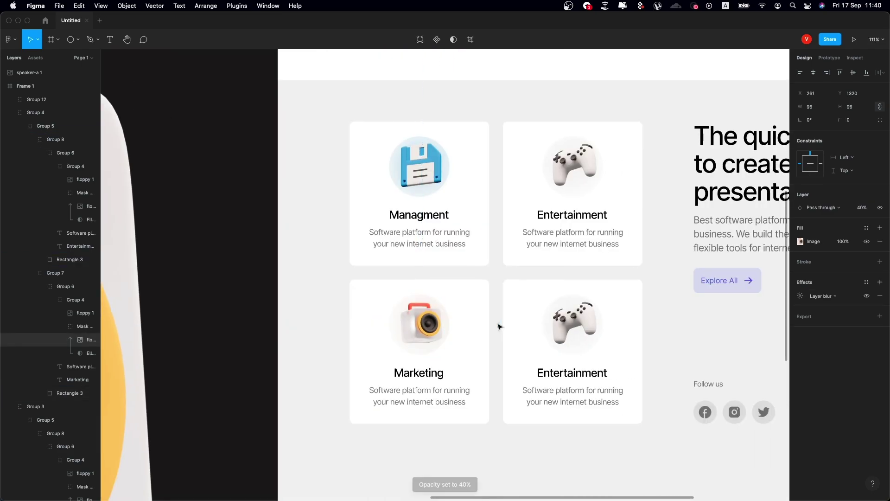
Put the 3D compass in the References card with a blurred 30%-opacity backdrop
{"action": "left_click", "coordinate": [516, 335]}
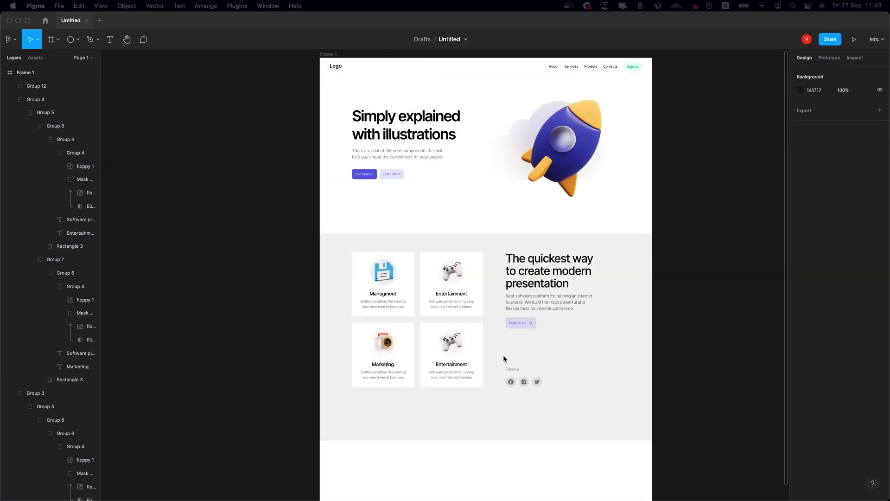
{"action": "scroll", "coordinate": [407, 186], "scroll_direction": "down", "scroll_amount": 5}
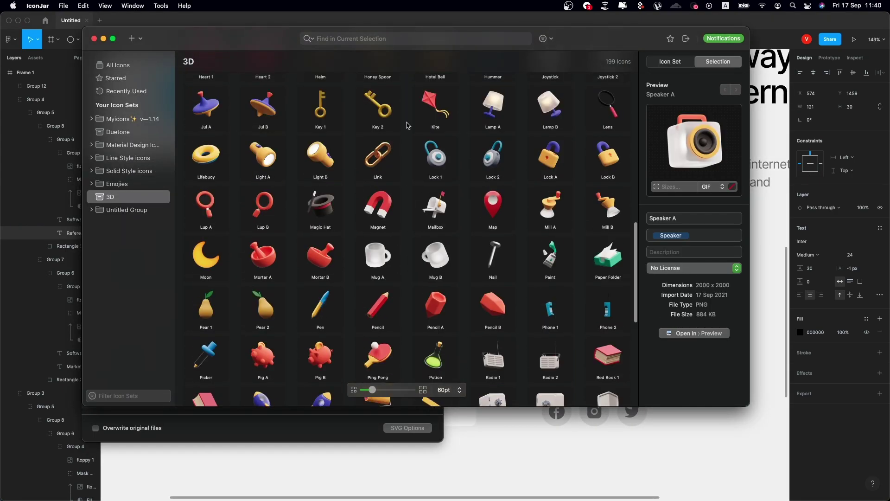
{"action": "type", "text": "com"}
{"action": "left_click_drag", "start_coordinate": [306, 92], "coordinate": [360, 286]}
{"action": "type", "text": "93"}
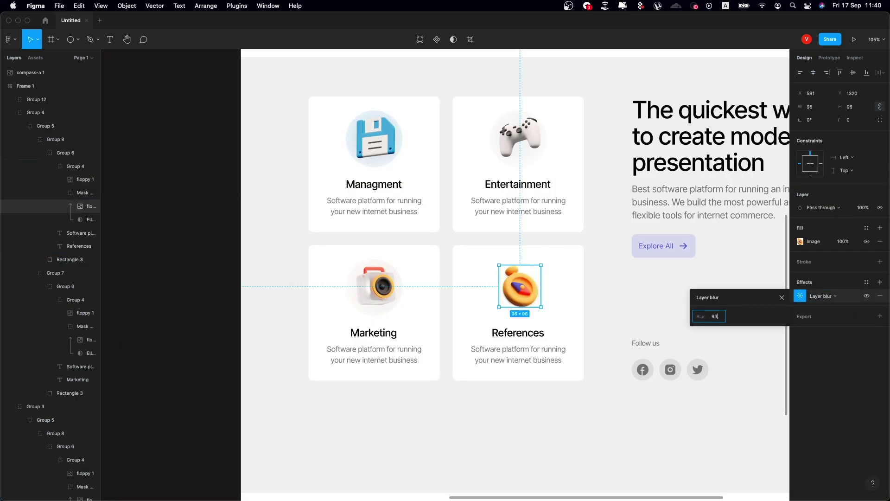
{"action": "left_click", "coordinate": [783, 298]}
{"action": "key", "text": "3"}
{"action": "scroll", "coordinate": [728, 318], "scroll_direction": "down", "scroll_amount": 3}
{"action": "scroll", "coordinate": [673, 316], "scroll_direction": "right", "scroll_amount": 2}
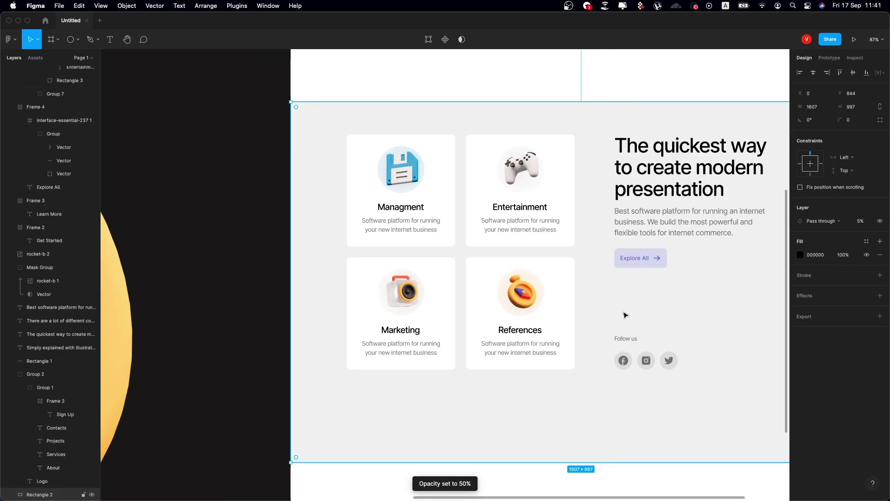
{"action": "scroll", "coordinate": [628, 318], "scroll_direction": "right", "scroll_amount": 5}
Drag the grey section background's bottom edge up to shorten it
{"action": "key", "text": "4"}
{"action": "left_click", "coordinate": [627, 321]}
{"action": "scroll", "coordinate": [645, 324], "scroll_direction": "down", "scroll_amount": 3}
{"action": "scroll", "coordinate": [659, 357], "scroll_direction": "down", "scroll_amount": 2}
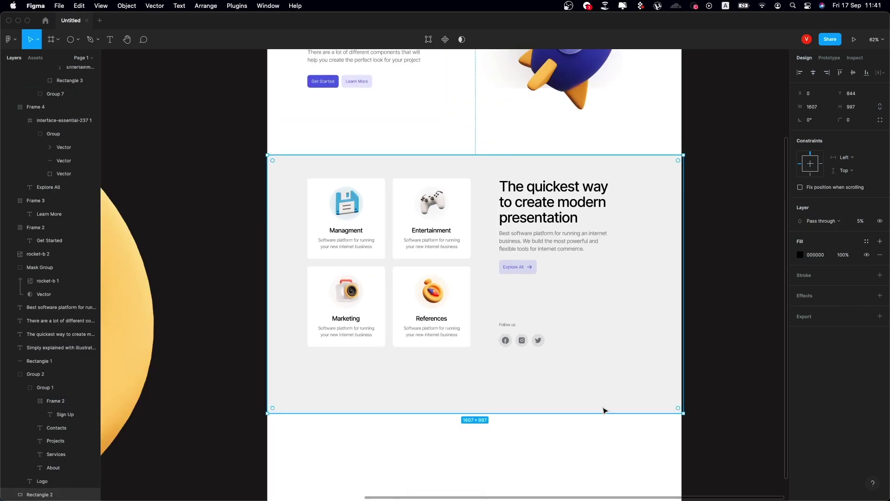
{"action": "left_click_drag", "start_coordinate": [605, 400], "coordinate": [608, 374]}
{"action": "left_click_drag", "start_coordinate": [726, 397], "coordinate": [252, 173]}
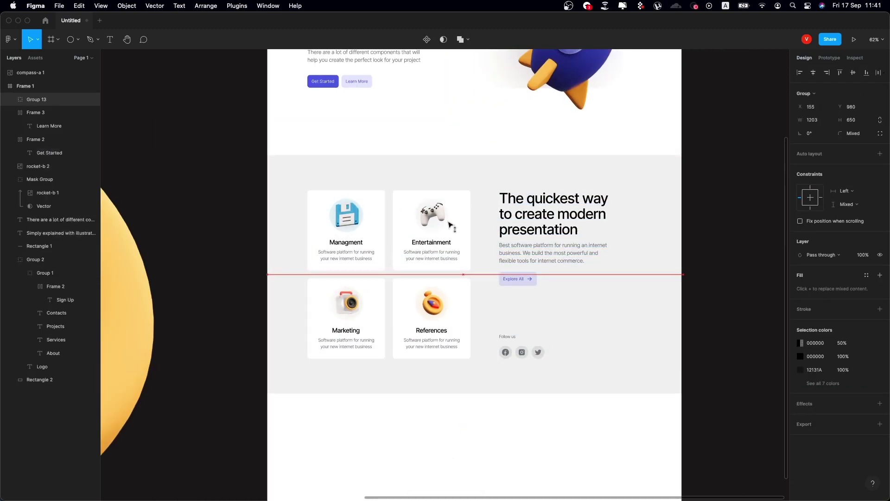
Delete the leftover stray compass image
{"action": "left_click", "coordinate": [724, 250]}
{"action": "scroll", "coordinate": [725, 250], "scroll_direction": "down", "scroll_amount": 3}
{"action": "scroll", "coordinate": [724, 250], "scroll_direction": "down", "scroll_amount": 5}
{"action": "scroll", "coordinate": [510, 325], "scroll_direction": "up", "scroll_amount": 5}
{"action": "key", "text": "Delete"}
{"action": "left_click", "coordinate": [441, 239]}
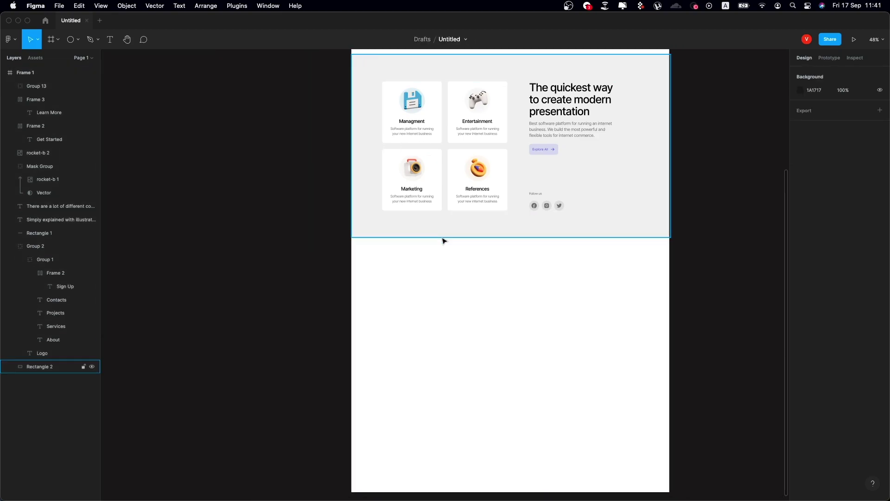
Copy the heading and body text below the cards and add a Logo label with logo mark above
{"action": "left_click", "coordinate": [553, 194]}
{"action": "left_click_drag", "start_coordinate": [553, 194], "coordinate": [400, 347]}
{"action": "key", "text": "ctrl+g"}
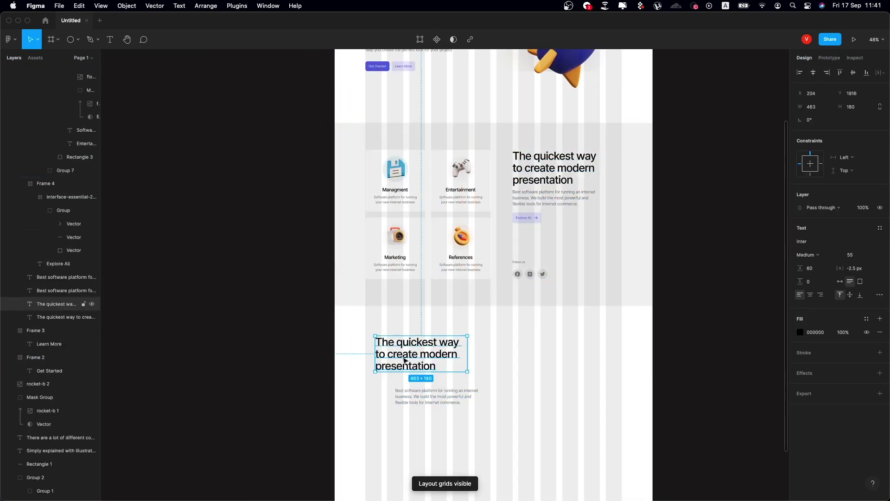
{"action": "type", "text": "Lo"}
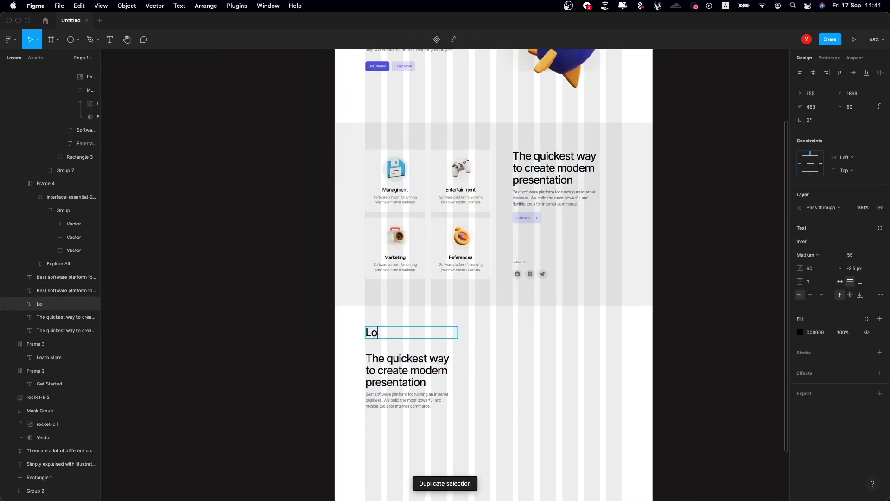
{"action": "type", "text": "go"}
{"action": "key", "text": "Escape"}
{"action": "scroll", "coordinate": [358, 351], "scroll_direction": "down", "scroll_amount": 1}
{"action": "scroll", "coordinate": [357, 351], "scroll_direction": "up", "scroll_amount": 2}
{"action": "scroll", "coordinate": [358, 351], "scroll_direction": "up", "scroll_amount": 5}
{"action": "key", "text": "ctrl+v"}
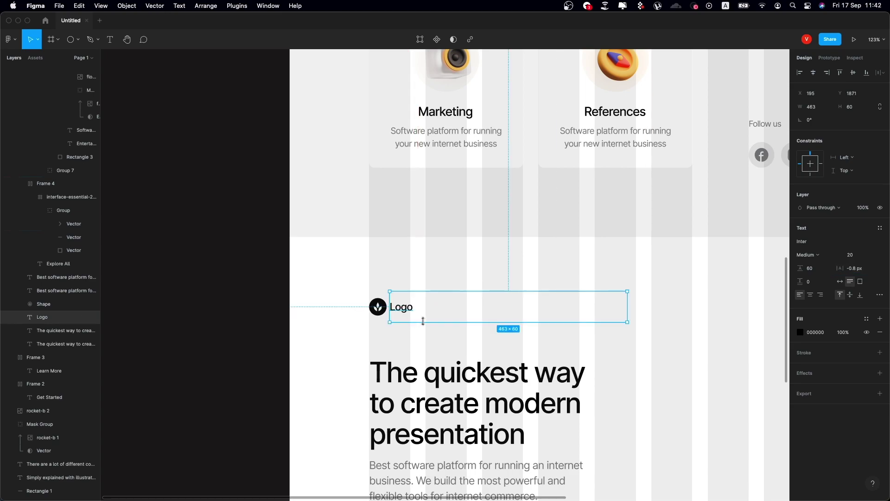
{"action": "key", "text": "ctrl+g"}
{"action": "left_click_drag", "start_coordinate": [407, 319], "coordinate": [407, 346]}
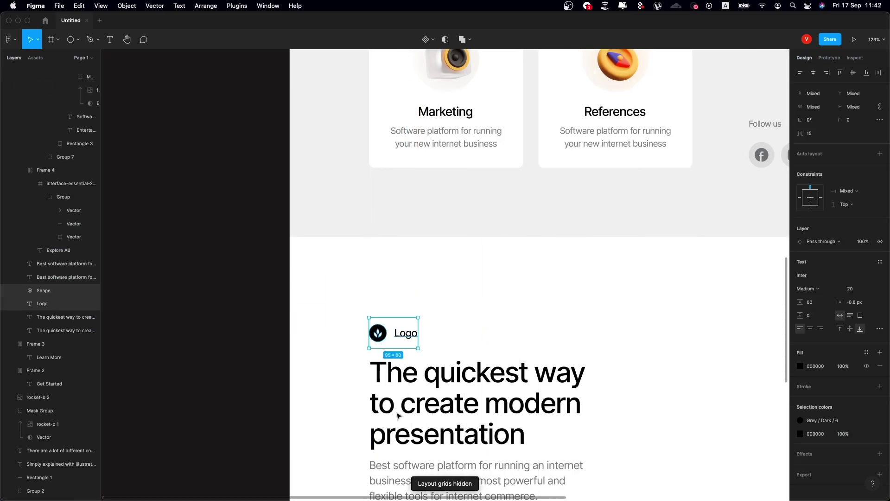
Replace the copied heading with "Make more time for the work that matters most"
{"action": "key", "text": "Tab"}
{"action": "key", "text": "Return"}
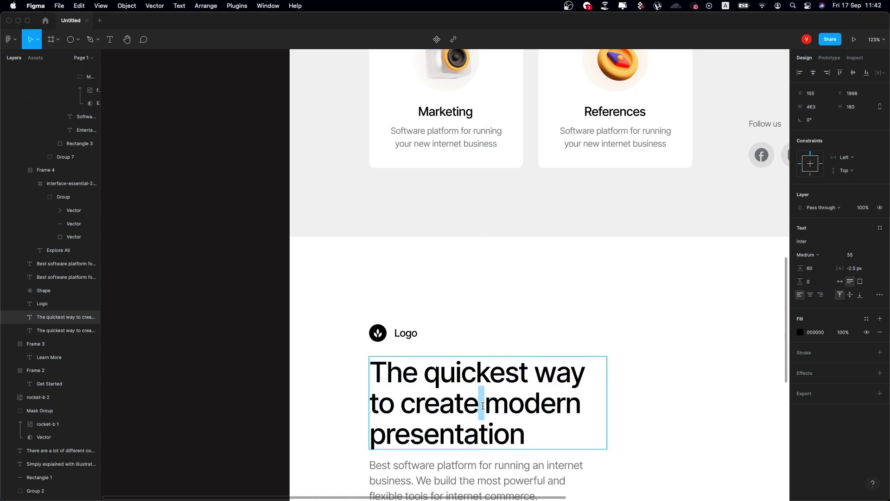
{"action": "type", "text": "Make more time for the work that matters most"}
{"action": "key", "text": "Escape"}
{"action": "key", "text": "Escape"}
{"action": "scroll", "coordinate": [638, 388], "scroll_direction": "up", "scroll_amount": 1}
{"action": "scroll", "coordinate": [405, 363], "scroll_direction": "up", "scroll_amount": 5}
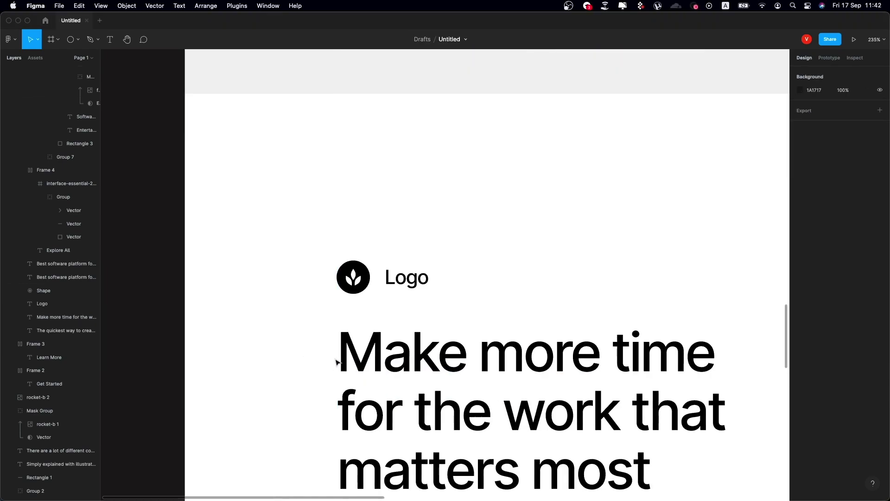
Add green quotation marks before the quote and after "matters most"
{"action": "key", "text": "ctrl+v"}
{"action": "key", "text": "ctrl+d"}
{"action": "left_click_drag", "start_coordinate": [327, 340], "coordinate": [599, 357]}
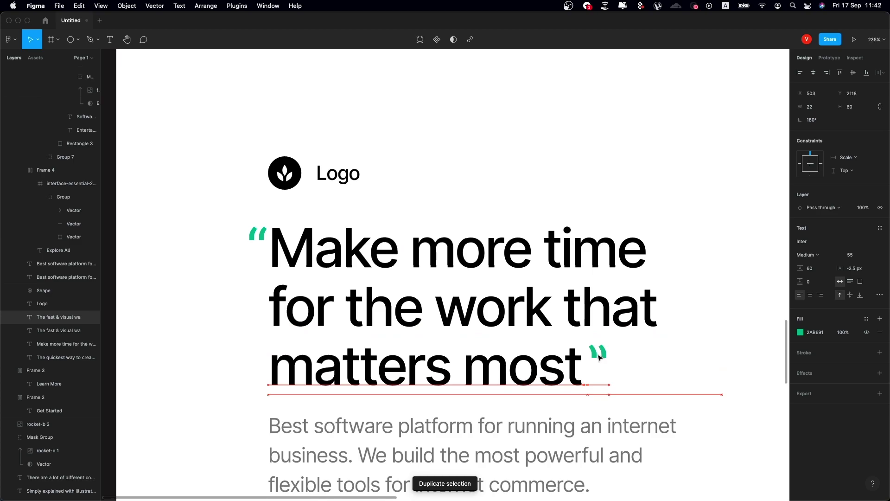
{"action": "key", "text": "Escape"}
Trim the caption by deleting its second sentence
{"action": "scroll", "coordinate": [538, 327], "scroll_direction": "down", "scroll_amount": 5}
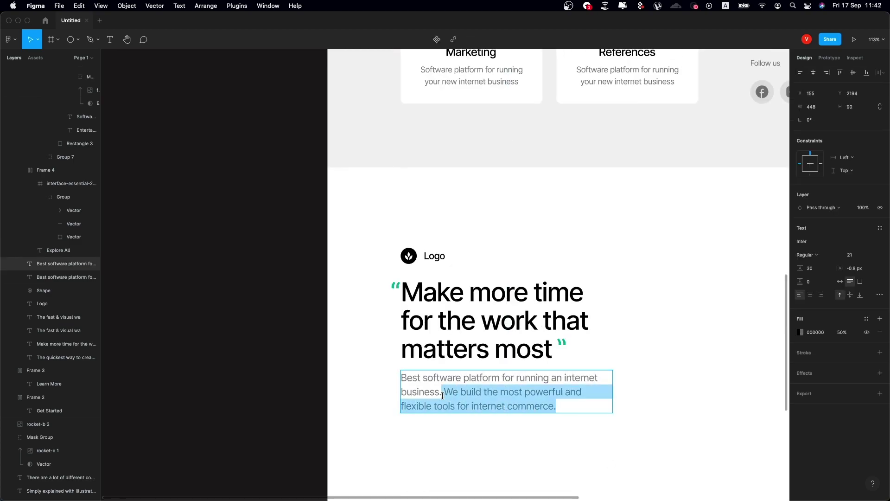
{"action": "key", "text": "BackSpace"}
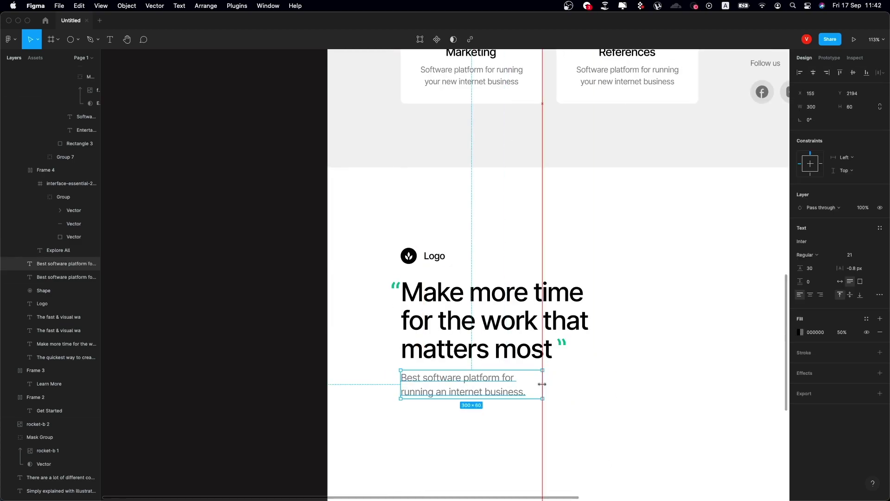
{"action": "scroll", "coordinate": [572, 385], "scroll_direction": "down", "scroll_amount": 2}
{"action": "key", "text": "Escape"}
{"action": "scroll", "coordinate": [560, 391], "scroll_direction": "down", "scroll_amount": 3}
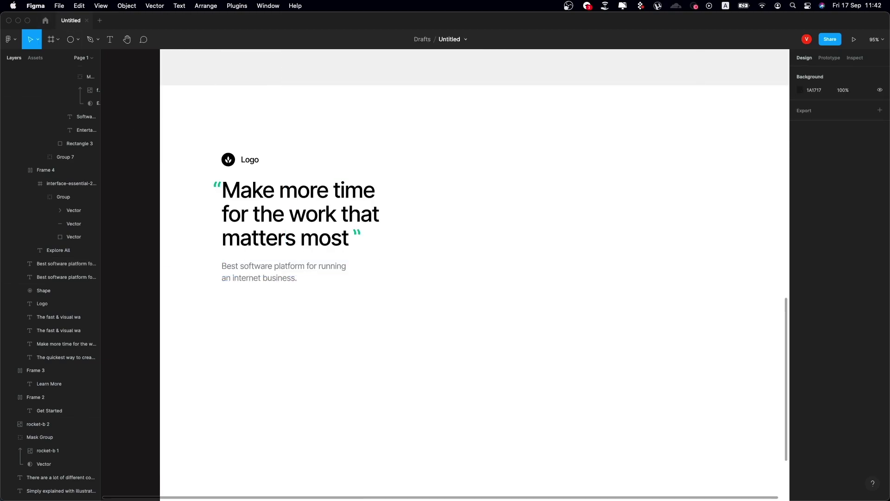
{"action": "key", "text": "super+Tab"}
Drop a right-arrow circle icon from IconJar onto the page, removing the duplicate
{"action": "type", "text": "arrow"}
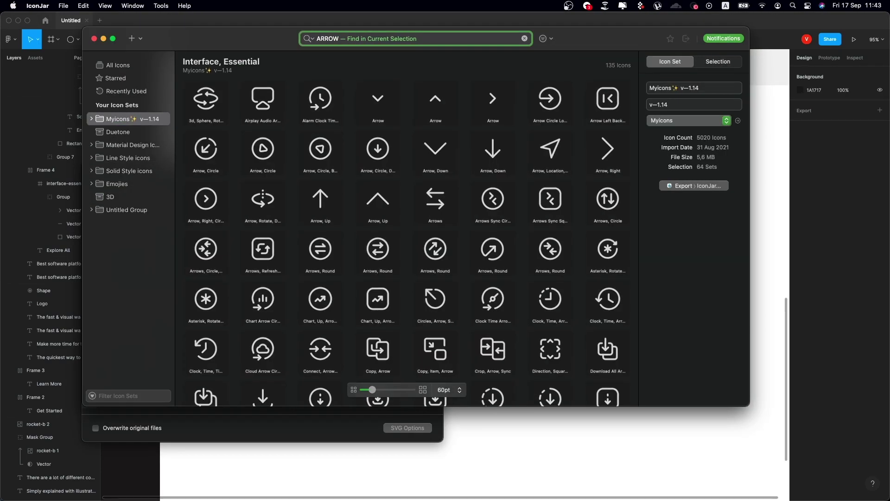
{"action": "left_click_drag", "start_coordinate": [206, 198], "coordinate": [557, 309]}
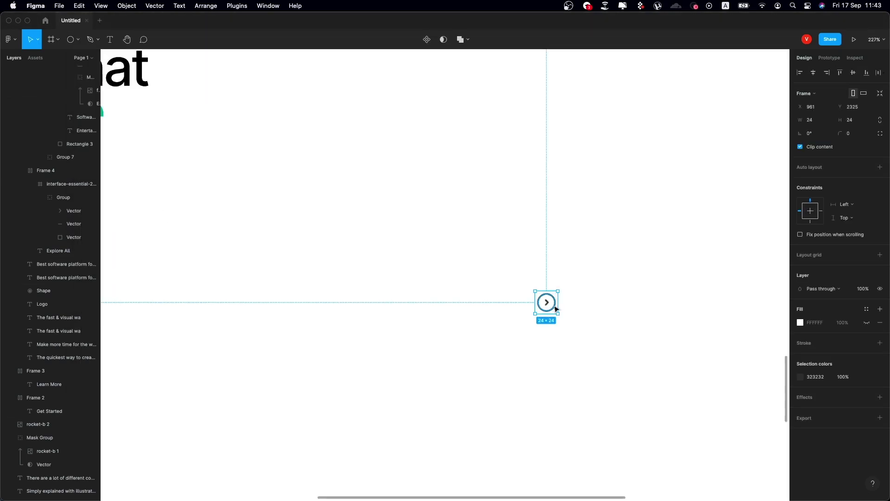
{"action": "double_click", "coordinate": [555, 307]}
{"action": "left_click", "coordinate": [880, 248]}
{"action": "key", "text": "Escape"}
{"action": "scroll", "coordinate": [557, 298], "scroll_direction": "up", "scroll_amount": 5}
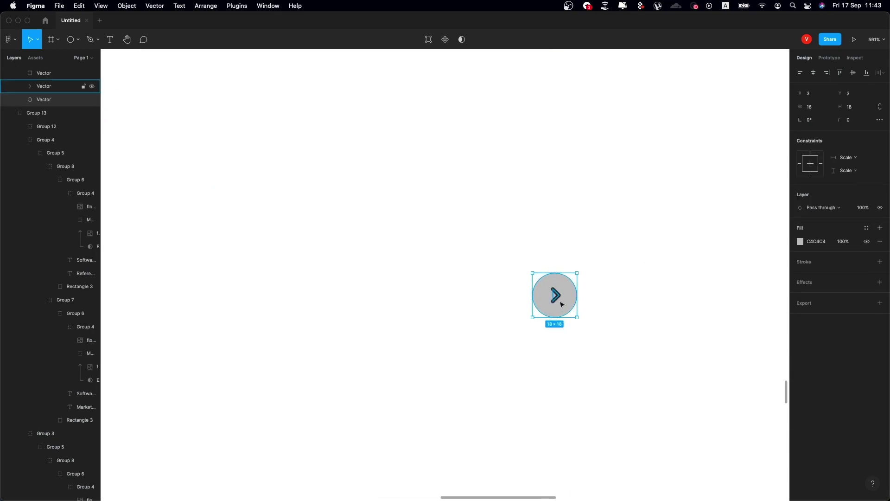
{"action": "key", "text": "Delete"}
Ungroup the arrow icon's frame and regroup its shapes
{"action": "double_click", "coordinate": [575, 295]}
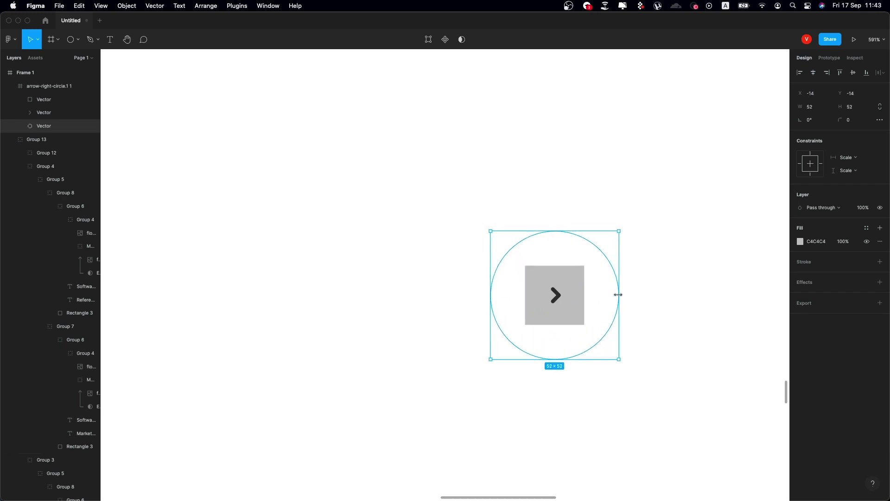
{"action": "key", "text": "shift+super+g"}
{"action": "left_click", "coordinate": [557, 295]}
{"action": "left_click", "coordinate": [566, 294]}
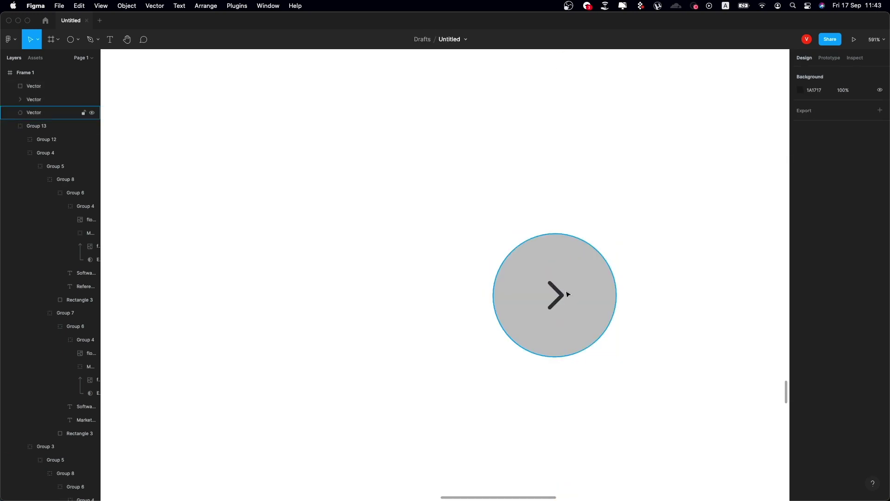
{"action": "scroll", "coordinate": [640, 255], "scroll_direction": "down", "scroll_amount": 10}
{"action": "key", "text": "super+g"}
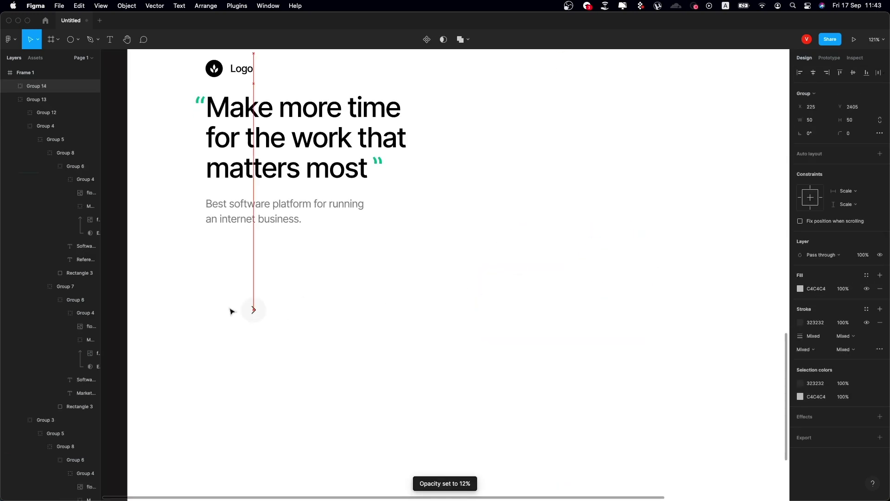
Move the arrow button below the quote at 20% opacity and duplicate it beside itself
{"action": "left_click_drag", "start_coordinate": [621, 263], "coordinate": [214, 282]}
{"action": "scroll", "coordinate": [278, 287], "scroll_direction": "left", "scroll_amount": 5}
{"action": "key", "text": "2"}
{"action": "left_click_drag", "start_coordinate": [339, 269], "coordinate": [369, 270]}
{"action": "scroll", "coordinate": [366, 269], "scroll_direction": "up", "scroll_amount": 5}
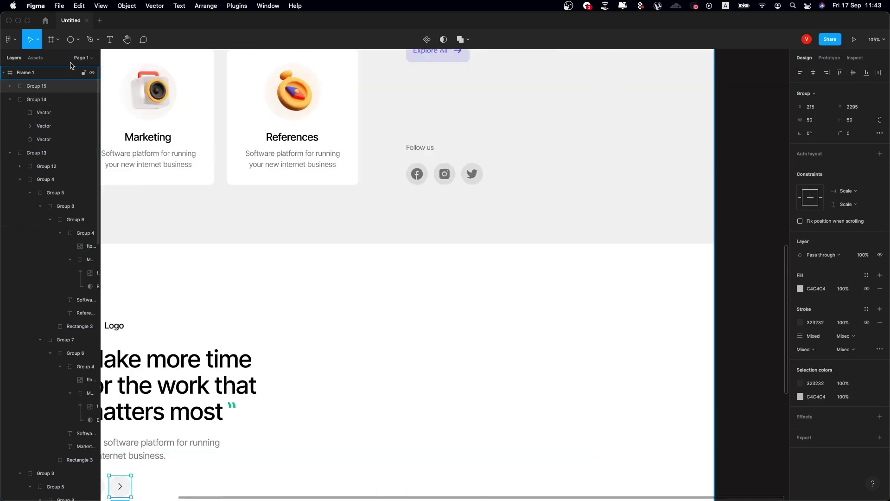
Draw a 450×450 grey circle beside the quote
{"action": "key", "text": "o"}
{"action": "left_click", "coordinate": [445, 298]}
{"action": "scroll", "coordinate": [477, 305], "scroll_direction": "up", "scroll_amount": 1}
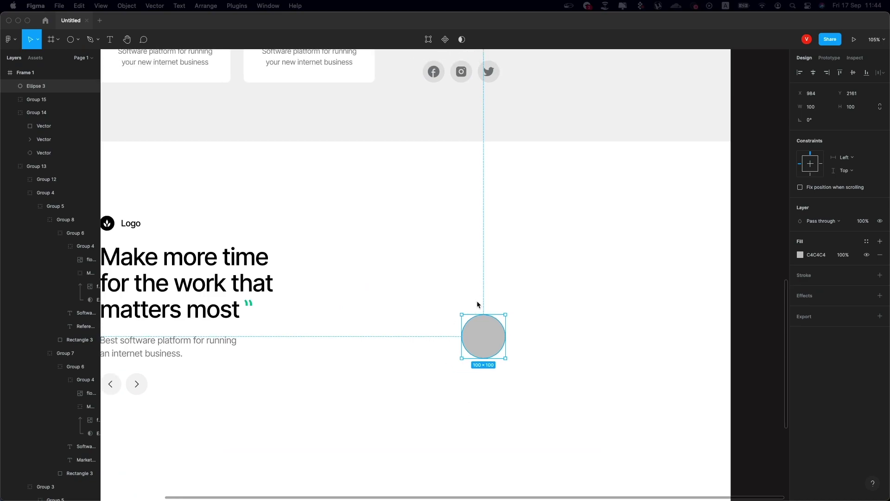
{"action": "key", "text": "Return"}
{"action": "scroll", "coordinate": [521, 297], "scroll_direction": "down", "scroll_amount": 3}
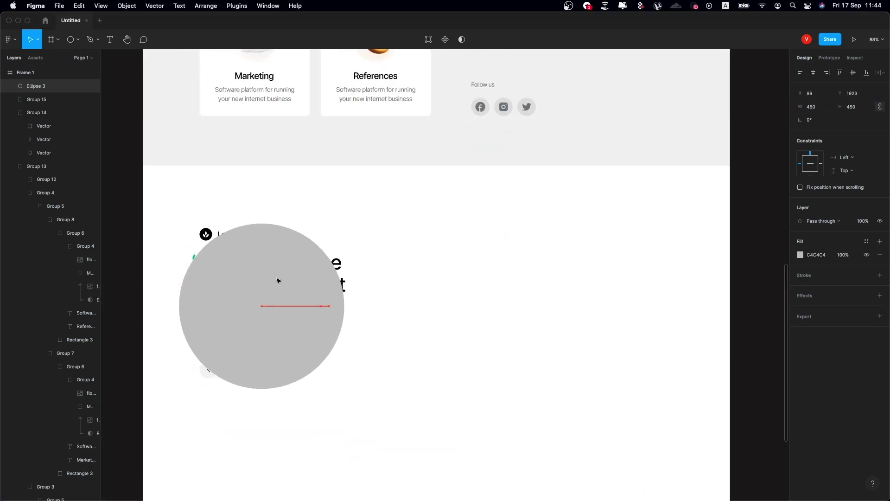
{"action": "key", "text": "ctrl+shift+4"}
{"action": "key", "text": "ctrl+shift+4"}
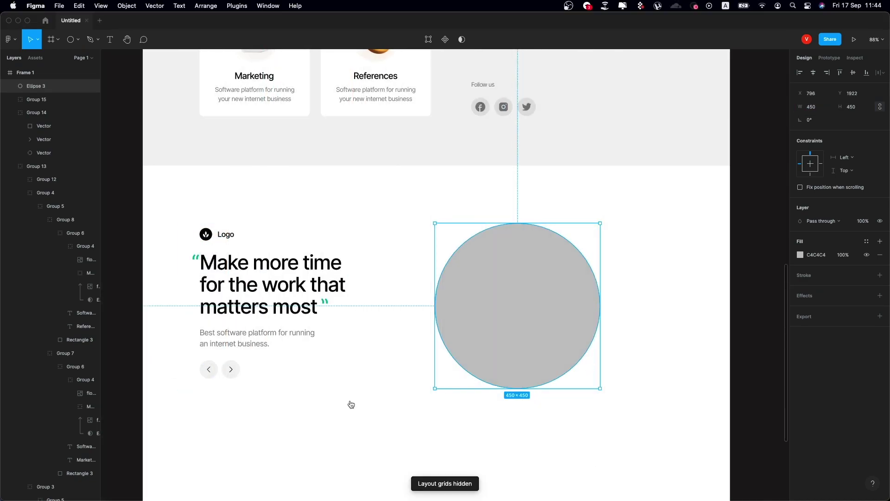
{"action": "key", "text": "super+Tab"}
Open the Characters folder and drag a 3D character image into the design
{"action": "left_click", "coordinate": [348, 80]}
{"action": "double_click", "coordinate": [365, 114]}
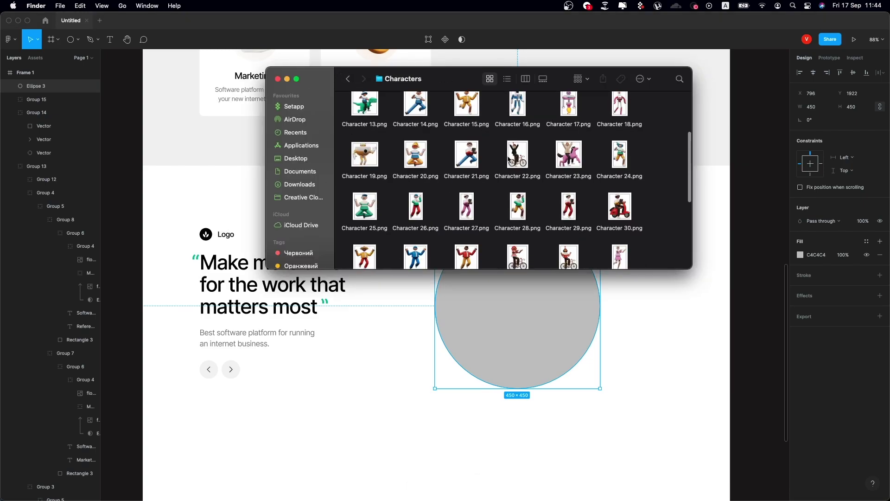
{"action": "scroll", "coordinate": [384, 139], "scroll_direction": "down", "scroll_amount": 2}
{"action": "left_click_drag", "start_coordinate": [385, 116], "coordinate": [510, 301]}
Scale the meditating character down to fit over the grey circle
{"action": "left_click_drag", "start_coordinate": [330, 235], "coordinate": [667, 288]}
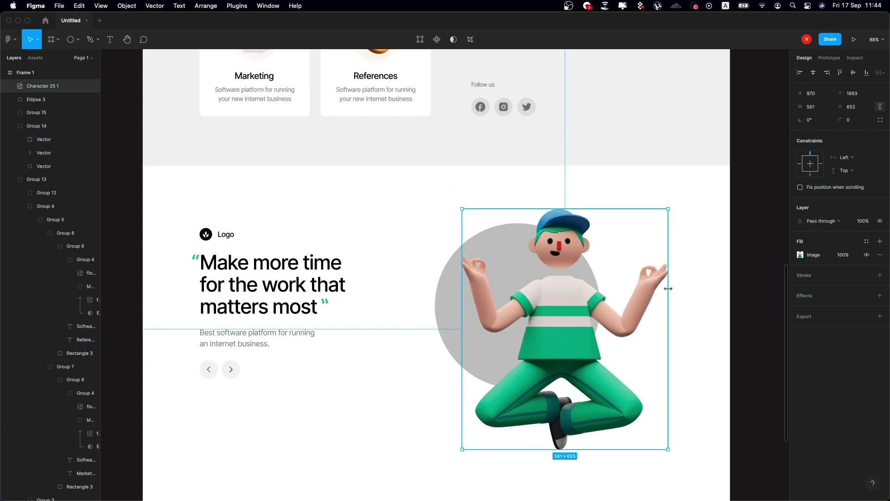
{"action": "left_click_drag", "start_coordinate": [620, 345], "coordinate": [557, 304]}
{"action": "scroll", "coordinate": [559, 317], "scroll_direction": "up", "scroll_amount": 5}
{"action": "scroll", "coordinate": [559, 317], "scroll_direction": "down", "scroll_amount": 5}
{"action": "key", "text": "ctrl+g"}
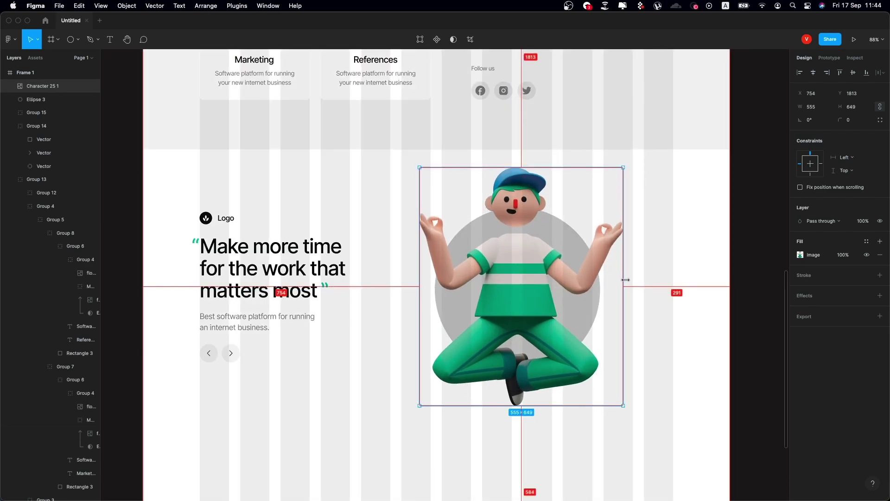
{"action": "left_click_drag", "start_coordinate": [624, 282], "coordinate": [608, 281]}
{"action": "key", "text": "ctrl+g"}
Duplicate the character, mask one copy with the circle, and give it layer blur at 50% opacity
{"action": "key", "text": "super+d"}
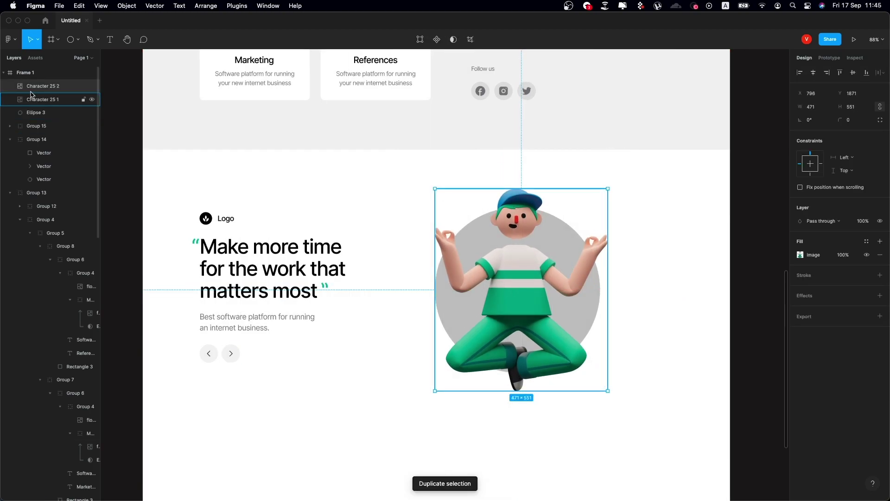
{"action": "left_click", "coordinate": [449, 39]}
{"action": "left_click", "coordinate": [517, 288]}
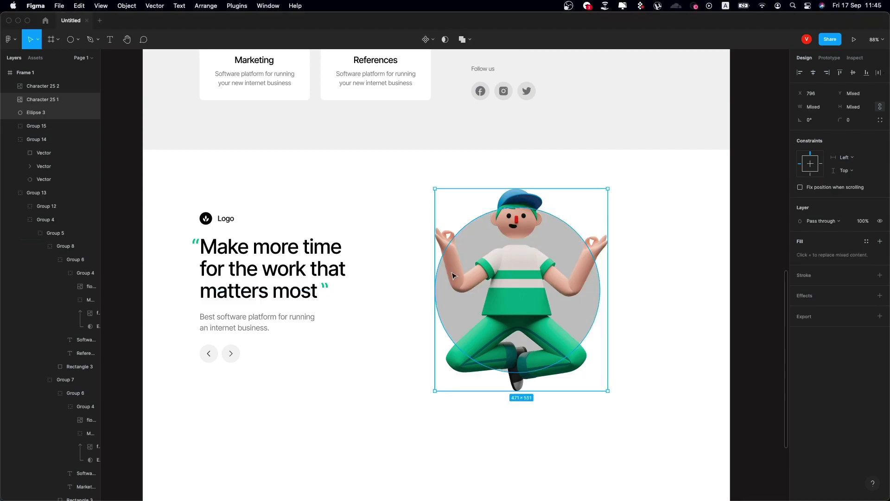
{"action": "left_click", "coordinate": [520, 260]}
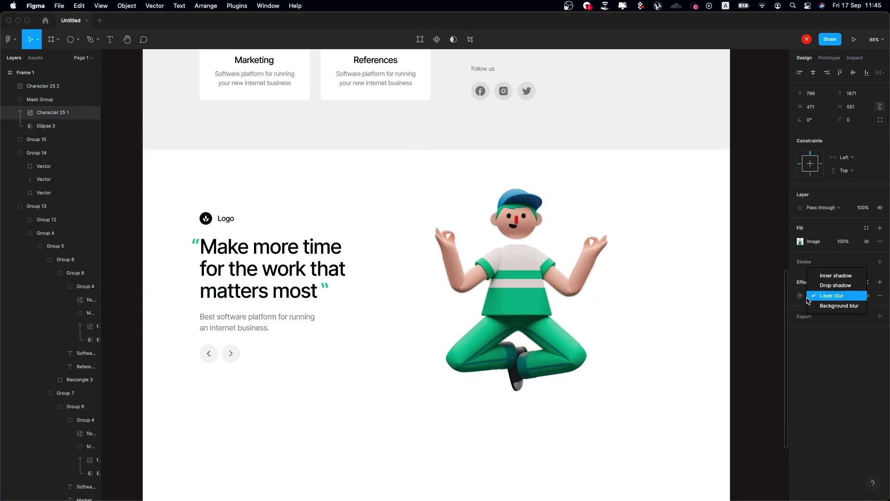
{"action": "left_click", "coordinate": [808, 297]}
{"action": "key", "text": "5"}
{"action": "left_click", "coordinate": [880, 261]}
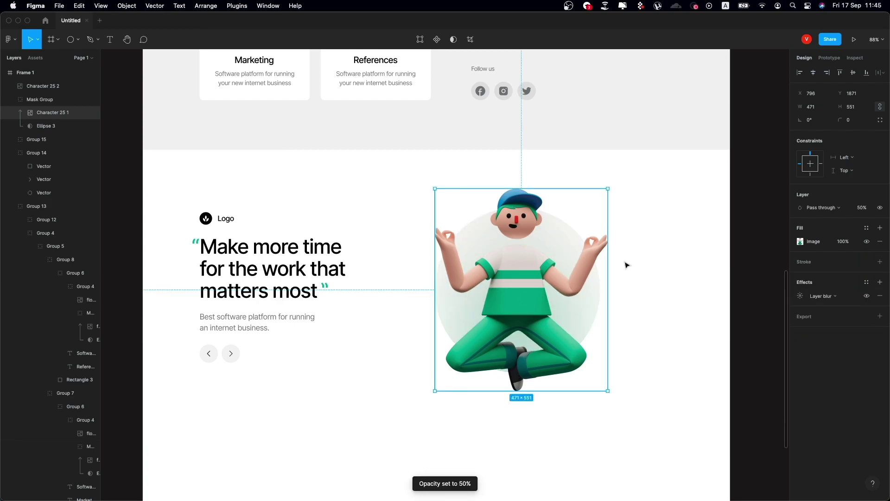
{"action": "key", "text": "Escape"}
{"action": "scroll", "coordinate": [605, 379], "scroll_direction": "down", "scroll_amount": 3}
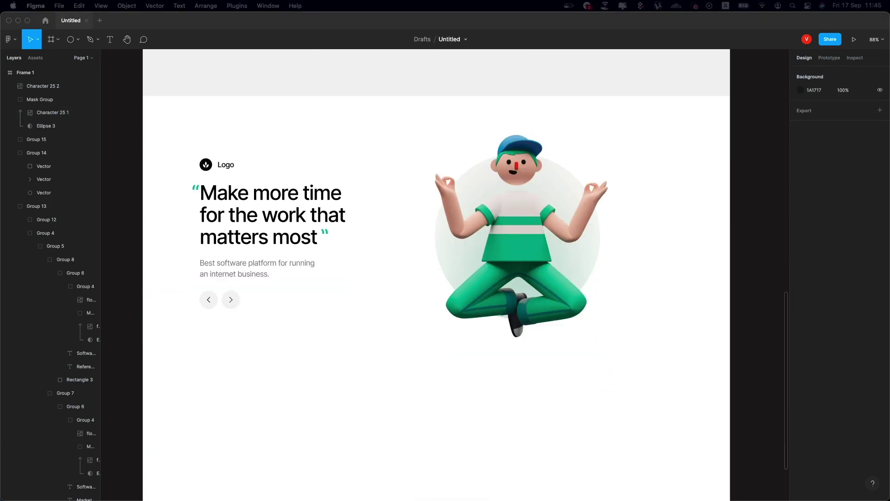
Copy a logo into the logo-row gap so Stripe sits between Google and Uber
{"action": "left_click", "coordinate": [211, 357]}
{"action": "key", "text": "ctrl+g"}
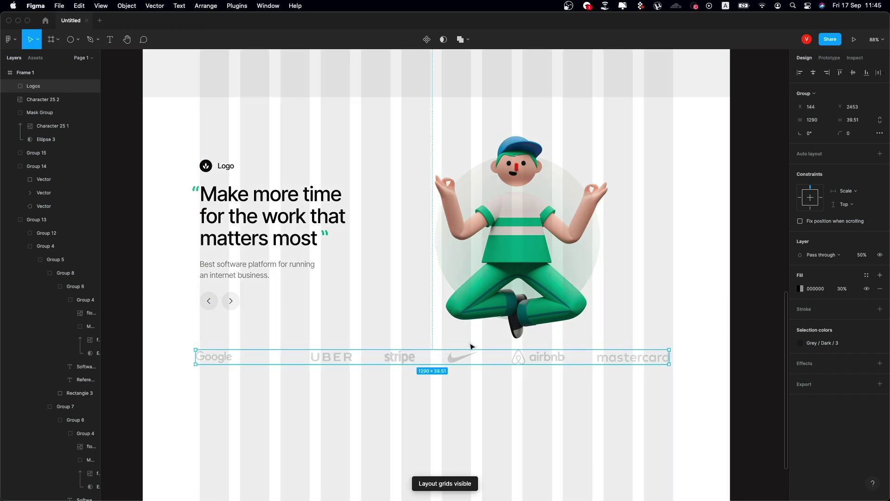
{"action": "left_click_drag", "start_coordinate": [529, 358], "coordinate": [280, 360]}
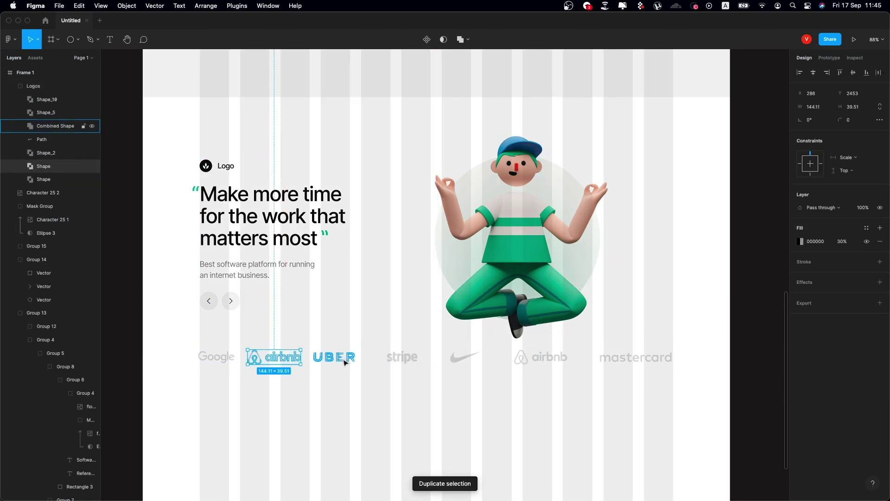
{"action": "left_click_drag", "start_coordinate": [402, 357], "coordinate": [277, 360]}
{"action": "key", "text": "ctrl+g"}
{"action": "left_click", "coordinate": [567, 361]}
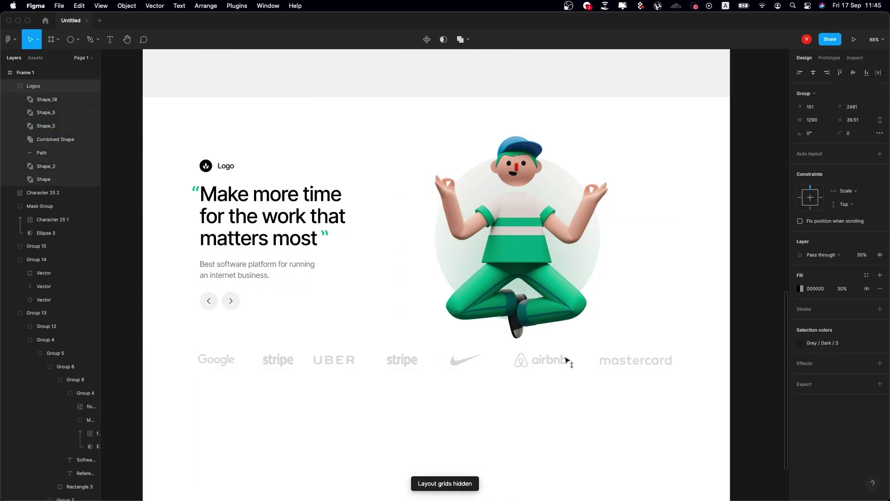
Group all testimonial section elements and nudge the group into grid alignment
{"action": "scroll", "coordinate": [566, 369], "scroll_direction": "down", "scroll_amount": 5}
{"action": "left_click_drag", "start_coordinate": [716, 250], "coordinate": [309, 431]}
{"action": "key", "text": "super+g"}
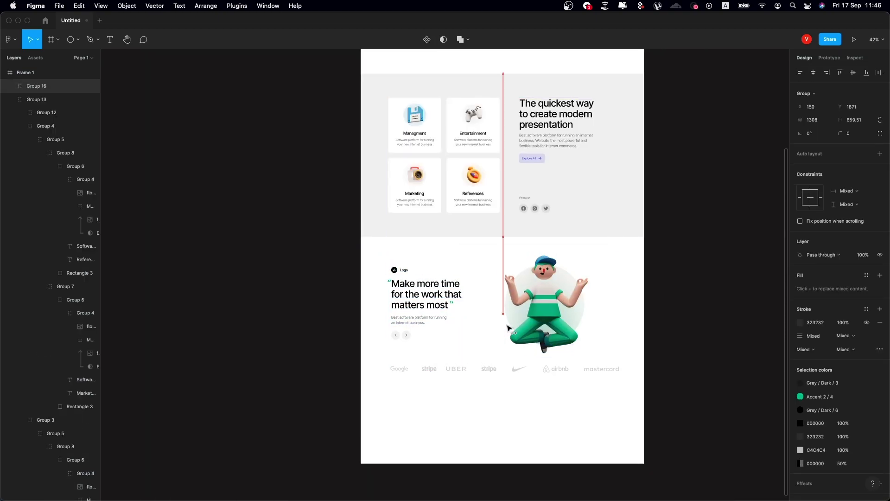
{"action": "key", "text": "ctrl+g"}
{"action": "left_click_drag", "start_coordinate": [550, 321], "coordinate": [551, 321]}
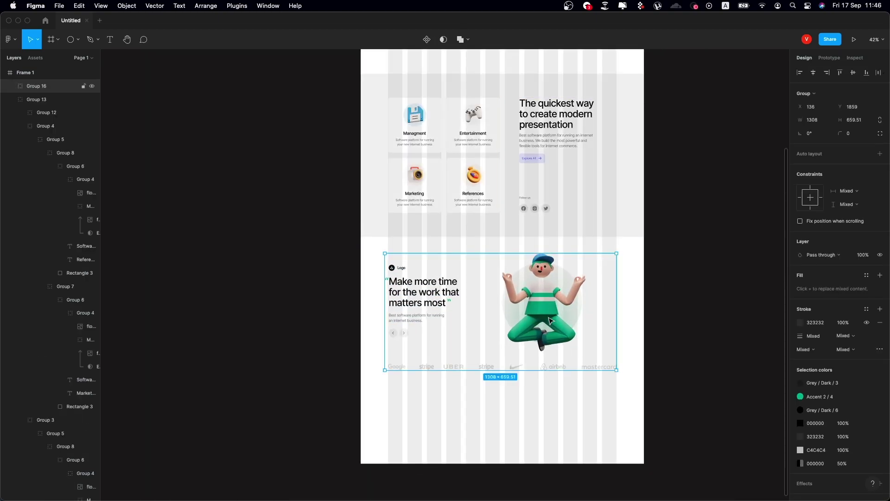
{"action": "key", "text": "ctrl+g"}
{"action": "key", "text": "Escape"}
Select the grey cards section background on the page
{"action": "scroll", "coordinate": [735, 285], "scroll_direction": "down", "scroll_amount": 5}
{"action": "left_click", "coordinate": [628, 374]}
{"action": "scroll", "coordinate": [628, 374], "scroll_direction": "down", "scroll_amount": 2}
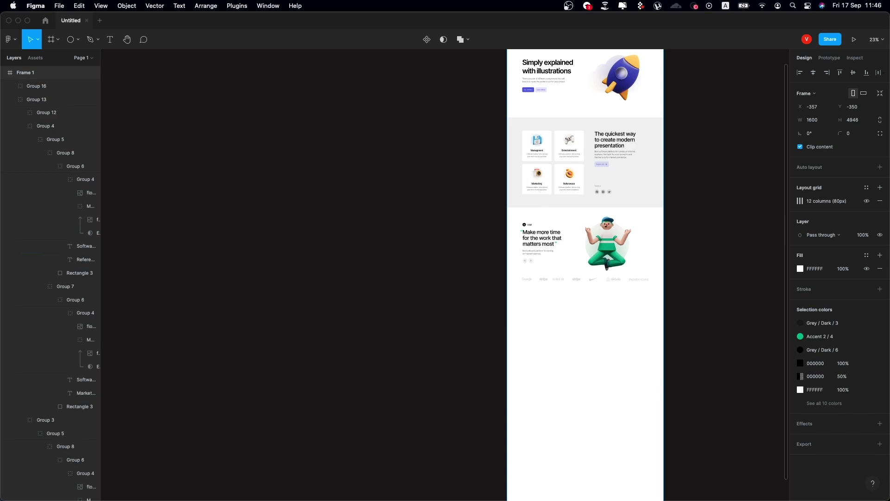
{"action": "left_click", "coordinate": [714, 306]}
{"action": "scroll", "coordinate": [710, 308], "scroll_direction": "up", "scroll_amount": 5}
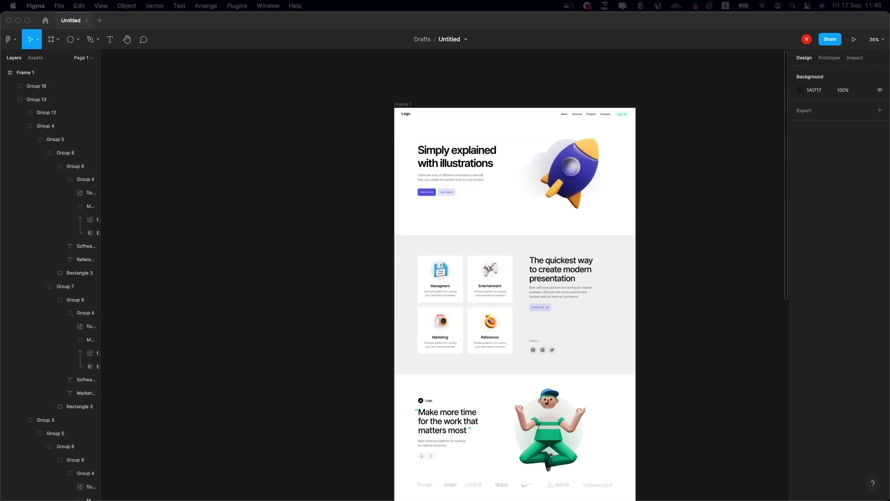
{"action": "scroll", "coordinate": [638, 430], "scroll_direction": "up", "scroll_amount": 5}
{"action": "left_click", "coordinate": [638, 430]}
{"action": "scroll", "coordinate": [638, 430], "scroll_direction": "down", "scroll_amount": 2}
Duplicate the grey section background and give it a 'Use illustrations in UI design' heading
{"action": "key", "text": "5"}
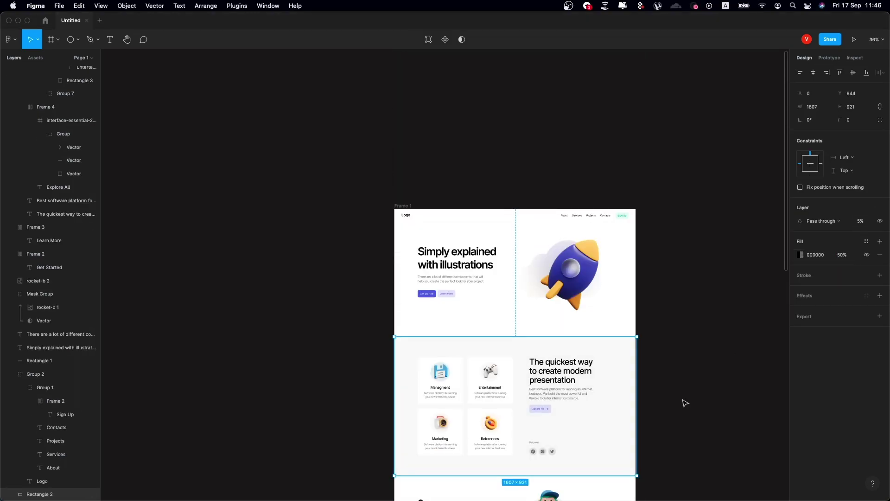
{"action": "scroll", "coordinate": [683, 404], "scroll_direction": "down", "scroll_amount": 5}
{"action": "key", "text": "ctrl+d"}
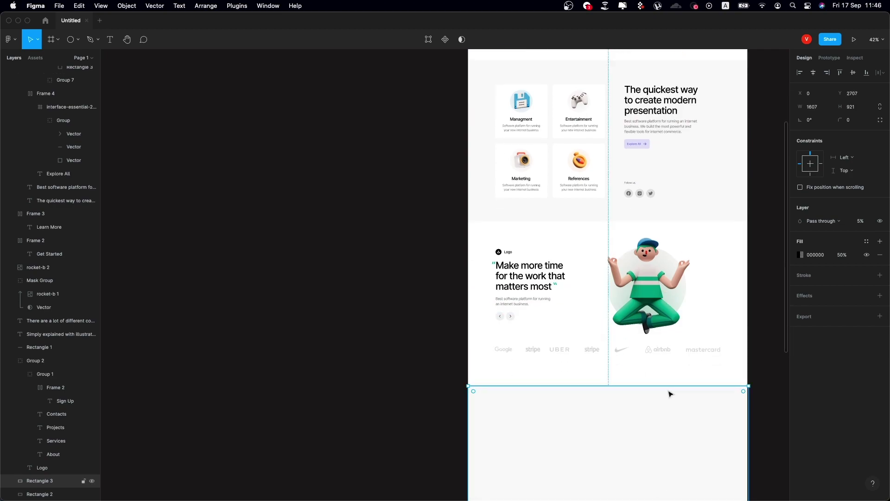
{"action": "scroll", "coordinate": [666, 418], "scroll_direction": "down", "scroll_amount": 5}
{"action": "scroll", "coordinate": [593, 278], "scroll_direction": "up", "scroll_amount": 5}
{"action": "left_click_drag", "start_coordinate": [594, 112], "coordinate": [534, 426]}
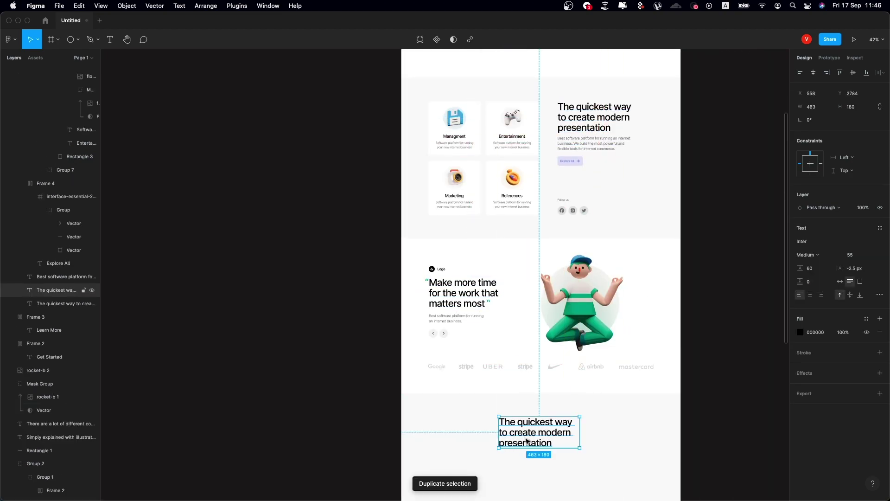
{"action": "type", "text": "Use illustrations in UI design"}
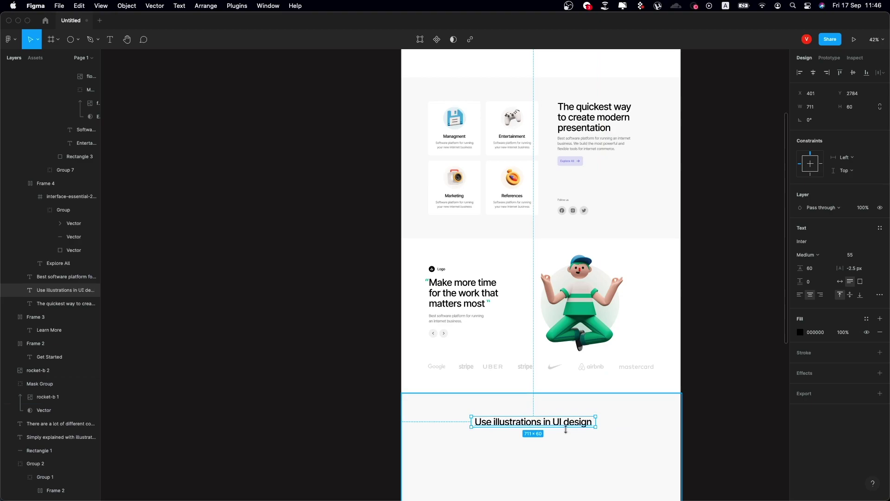
{"action": "scroll", "coordinate": [570, 425], "scroll_direction": "up", "scroll_amount": 2}
Paste the isometric hero mask group into the new section and reposition Hero 06 inside it
{"action": "left_click", "coordinate": [579, 445]}
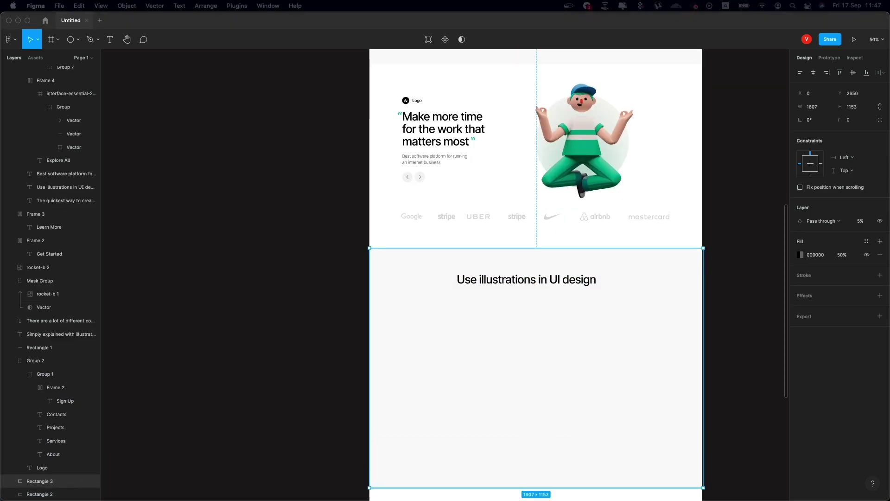
{"action": "key", "text": "ctrl+v"}
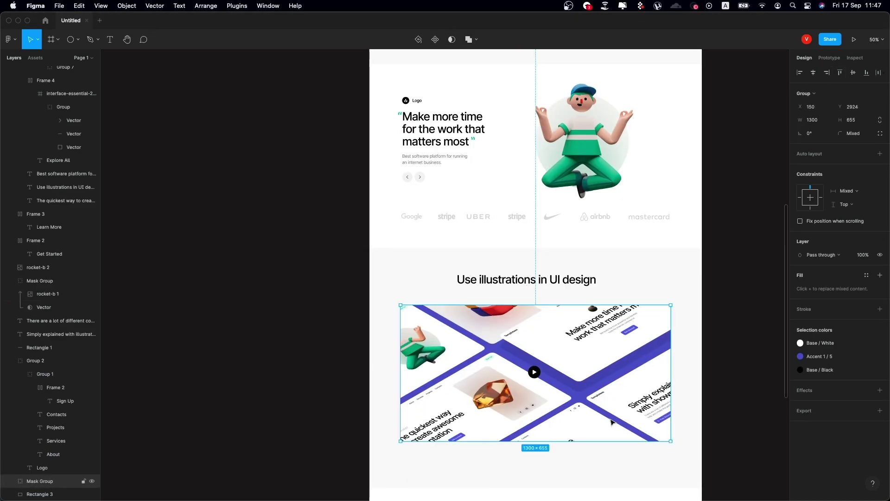
{"action": "left_click", "coordinate": [619, 331], "text": "ctrl"}
{"action": "left_click_drag", "start_coordinate": [620, 332], "coordinate": [607, 348]}
{"action": "scroll", "coordinate": [614, 418], "scroll_direction": "up", "scroll_amount": 3}
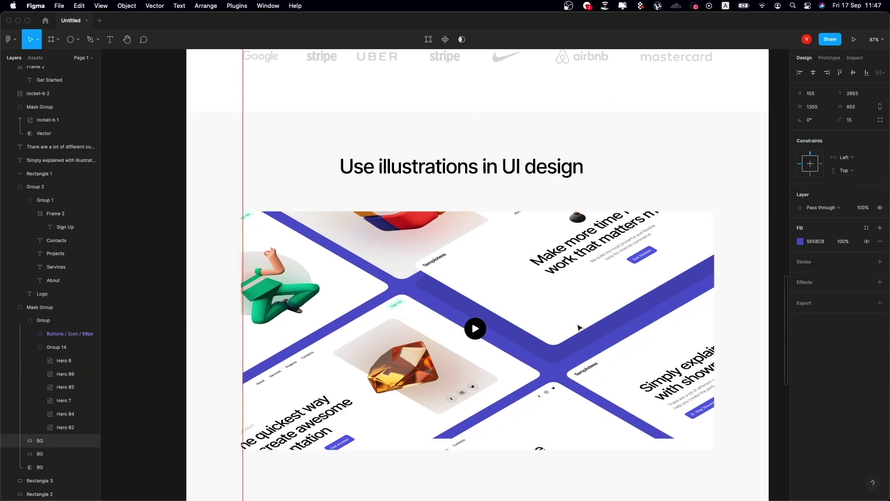
Nudge the masked screenshots up and shorten Rectangle 3 to fit the card
{"action": "left_click", "coordinate": [40, 441]}
{"action": "left_click", "coordinate": [40, 481]}
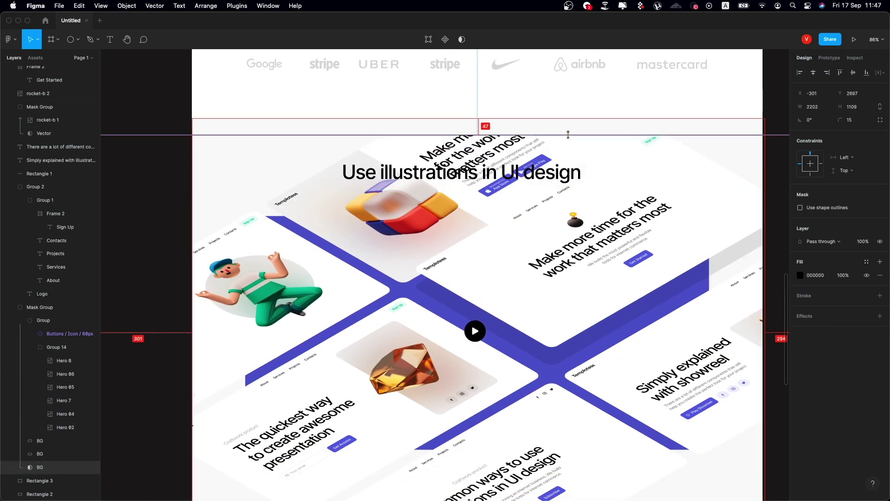
{"action": "scroll", "coordinate": [640, 202], "scroll_direction": "down", "scroll_amount": 2}
{"action": "left_click_drag", "start_coordinate": [641, 203], "coordinate": [641, 189]}
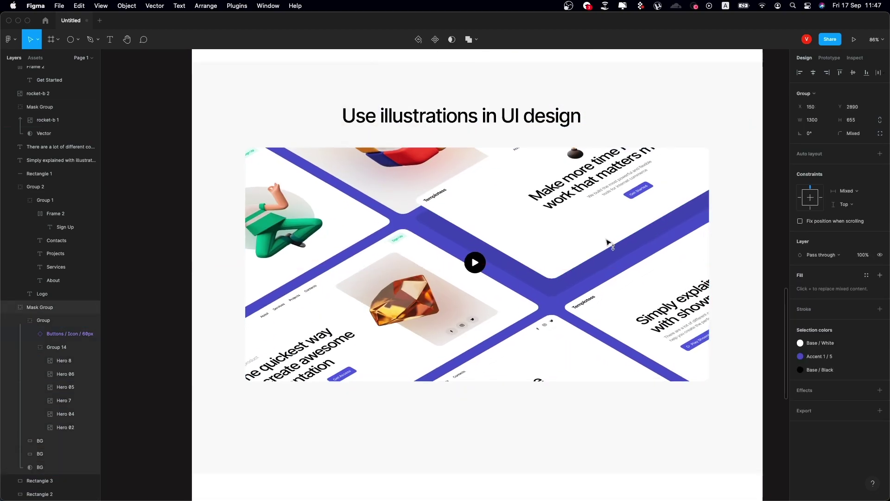
{"action": "left_click", "coordinate": [580, 469]}
{"action": "left_click_drag", "start_coordinate": [580, 473], "coordinate": [578, 413]}
{"action": "scroll", "coordinate": [577, 418], "scroll_direction": "down", "scroll_amount": 5}
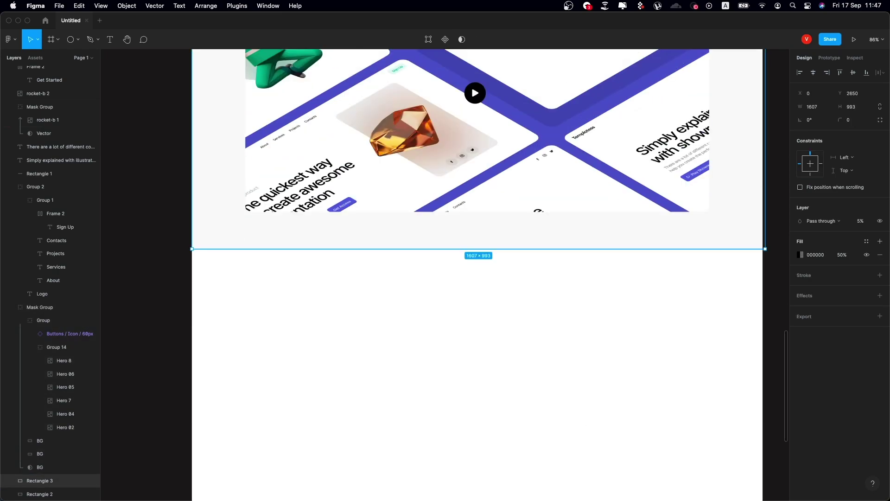
{"action": "scroll", "coordinate": [654, 354], "scroll_direction": "up", "scroll_amount": 2}
{"action": "scroll", "coordinate": [712, 344], "scroll_direction": "down", "scroll_amount": 5}
{"action": "left_click", "coordinate": [713, 344]}
Duplicate the headline and body text below and change the heading to 'Make more time for the work'
{"action": "left_click", "coordinate": [447, 255]}
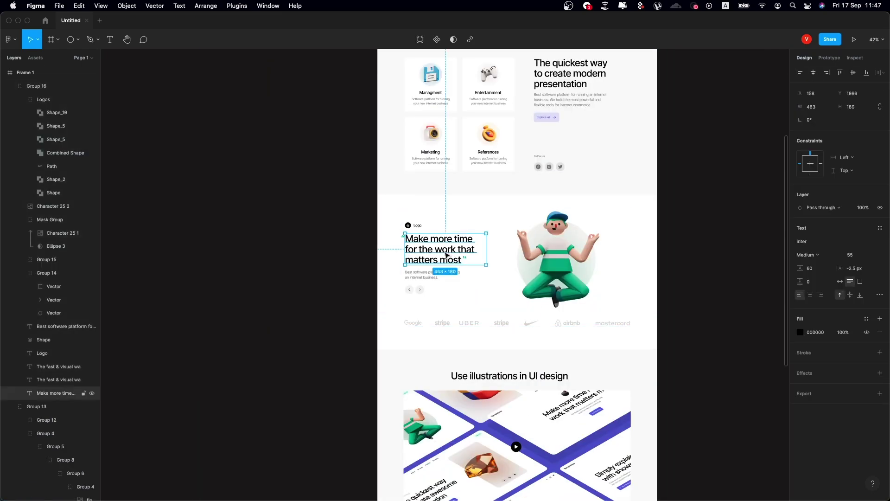
{"action": "left_click", "coordinate": [433, 279], "text": "shift"}
{"action": "scroll", "coordinate": [466, 259], "scroll_direction": "down", "scroll_amount": 5}
{"action": "key", "text": "super+d"}
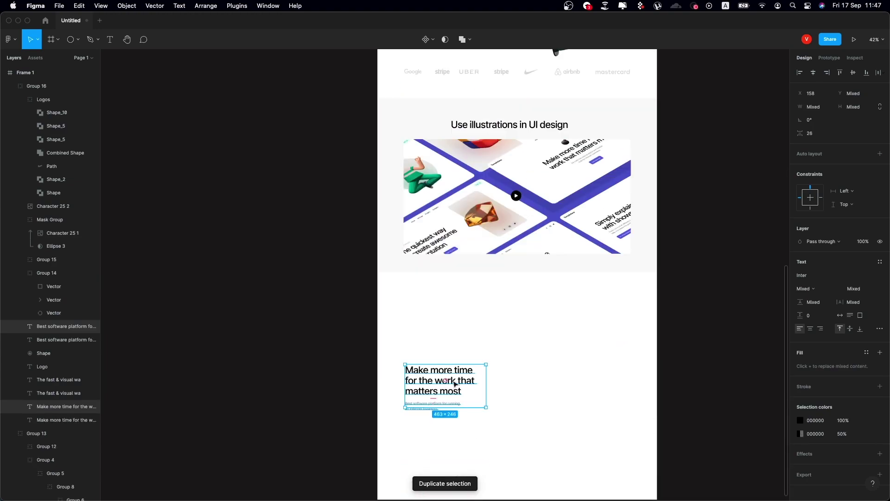
{"action": "left_click_drag", "start_coordinate": [455, 382], "coordinate": [569, 309]}
{"action": "key", "text": "ctrl+g"}
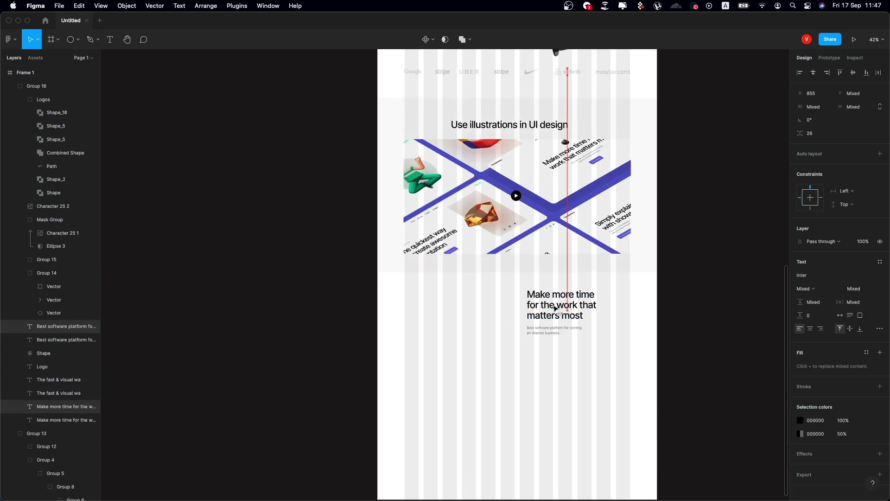
{"action": "scroll", "coordinate": [555, 309], "scroll_direction": "up", "scroll_amount": 5}
{"action": "double_click", "coordinate": [555, 309]}
{"action": "key", "text": "BackSpace"}
{"action": "left_click", "coordinate": [528, 360]}
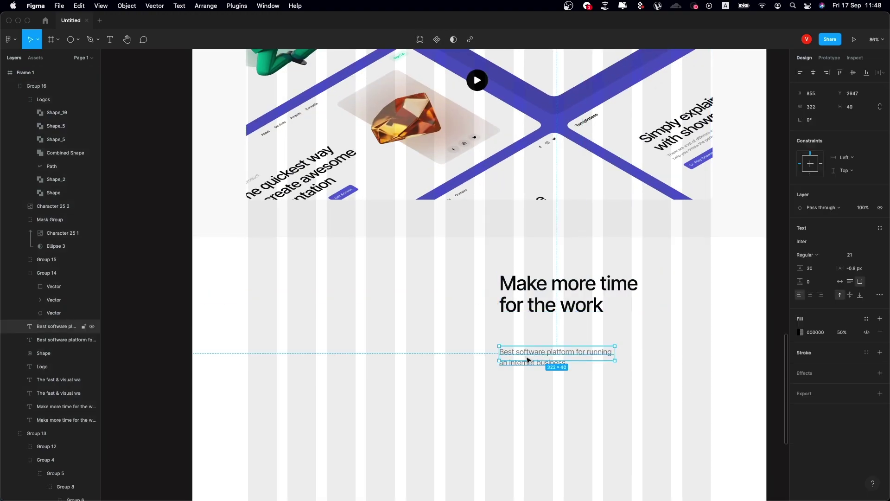
Draw a 520-wide grey placeholder rectangle beside the new text
{"action": "left_click", "coordinate": [73, 59]}
{"action": "left_click_drag", "start_coordinate": [282, 281], "coordinate": [421, 373]}
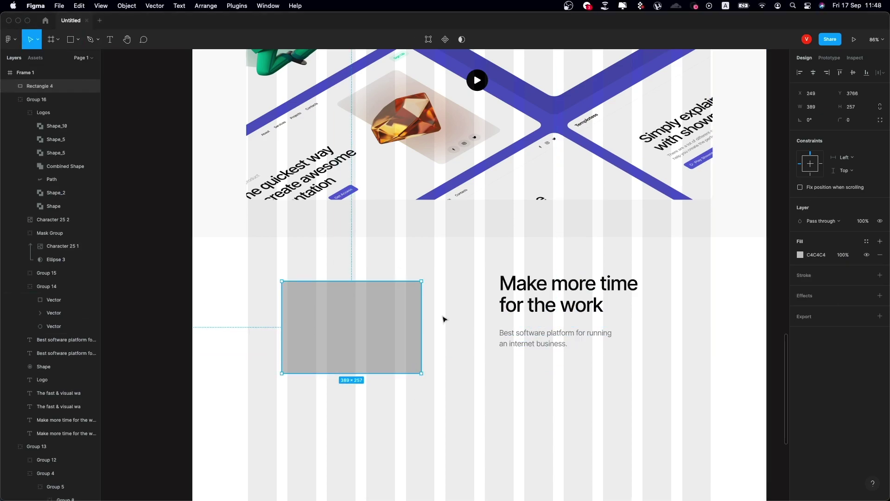
{"action": "type", "text": "520"}
{"action": "key", "text": "Return"}
{"action": "type", "text": "275"}
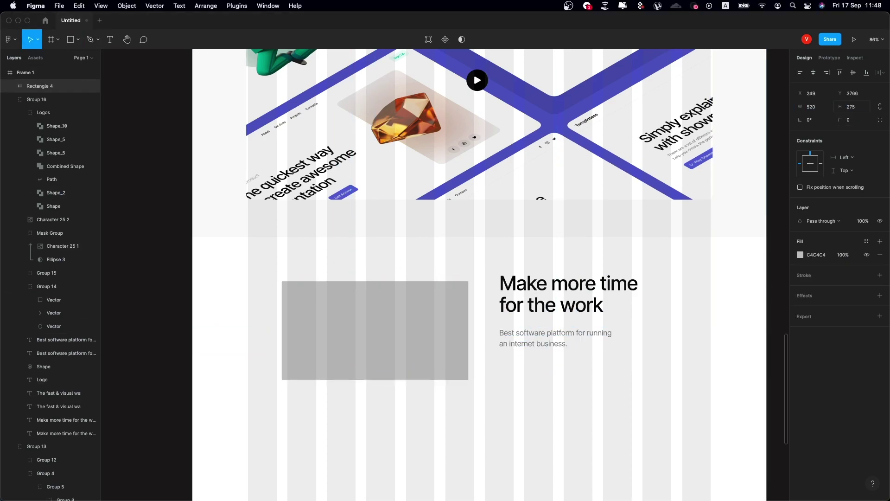
{"action": "left_click_drag", "start_coordinate": [434, 329], "coordinate": [408, 304]}
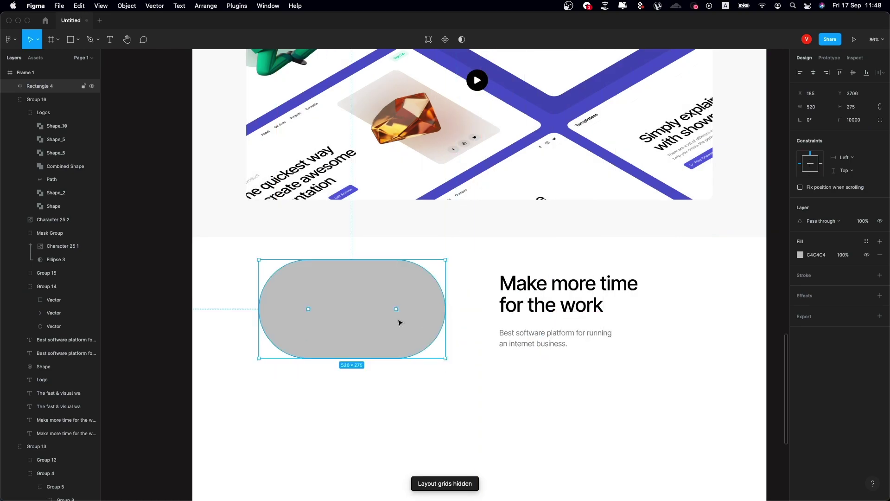
Find the Cake icon in IconJar's 3D set and drag it onto the grey pill in Figma
{"action": "scroll", "coordinate": [418, 184], "scroll_direction": "down", "scroll_amount": 5}
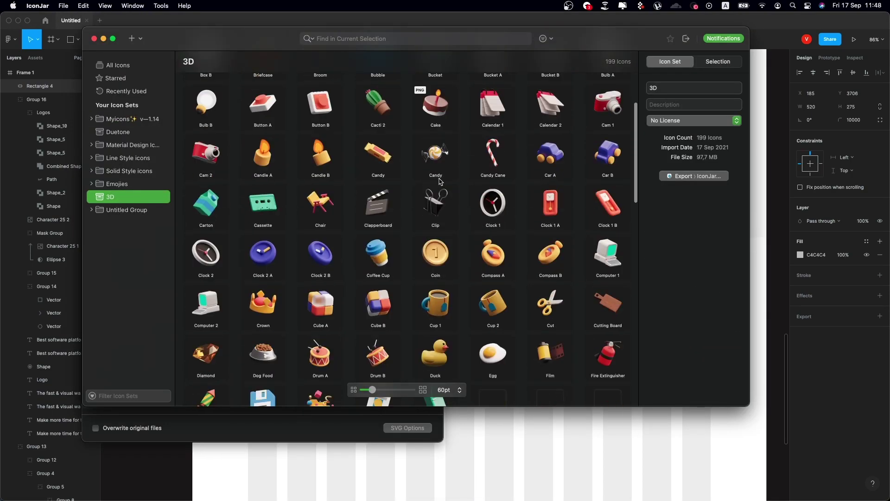
{"action": "scroll", "coordinate": [433, 179], "scroll_direction": "down", "scroll_amount": 5}
{"action": "scroll", "coordinate": [429, 190], "scroll_direction": "down", "scroll_amount": 5}
{"action": "scroll", "coordinate": [434, 212], "scroll_direction": "up", "scroll_amount": 5}
{"action": "scroll", "coordinate": [413, 186], "scroll_direction": "up", "scroll_amount": 5}
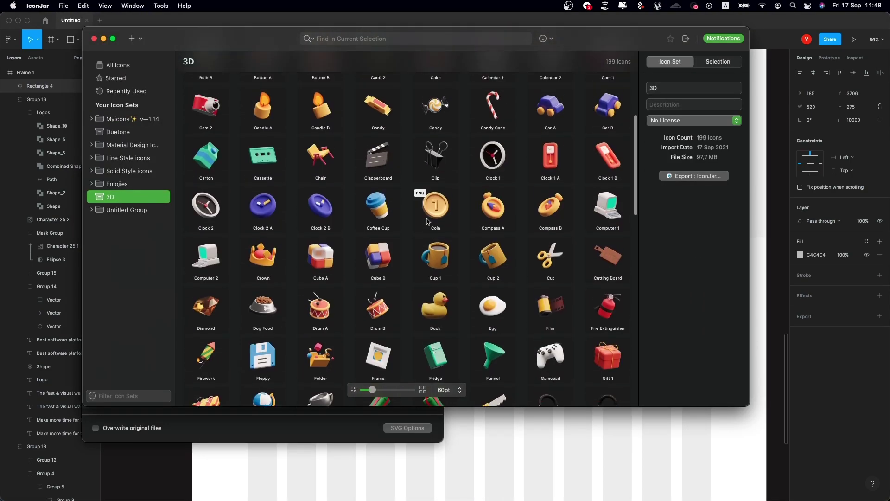
{"action": "scroll", "coordinate": [390, 153], "scroll_direction": "up", "scroll_amount": 5}
{"action": "scroll", "coordinate": [365, 125], "scroll_direction": "up", "scroll_amount": 3}
{"action": "scroll", "coordinate": [364, 126], "scroll_direction": "down", "scroll_amount": 1}
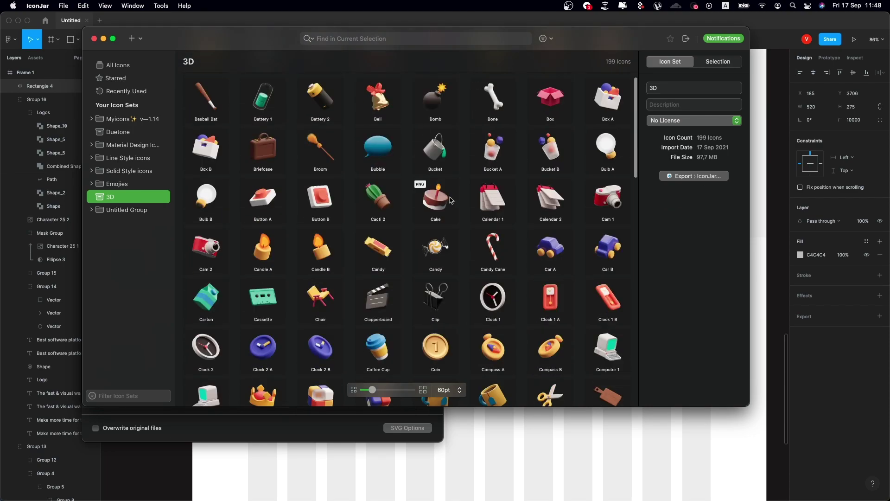
{"action": "left_click_drag", "start_coordinate": [436, 242], "coordinate": [274, 307]}
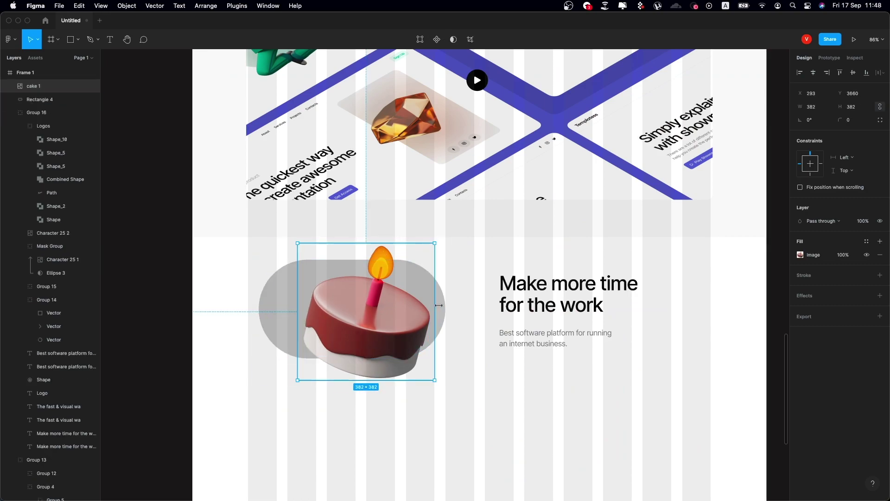
Shrink the cake to 346 px, duplicate it, and mask one copy with the pill rectangle
{"action": "left_click_drag", "start_coordinate": [439, 305], "coordinate": [369, 320]}
{"action": "key", "text": "ctrl+g"}
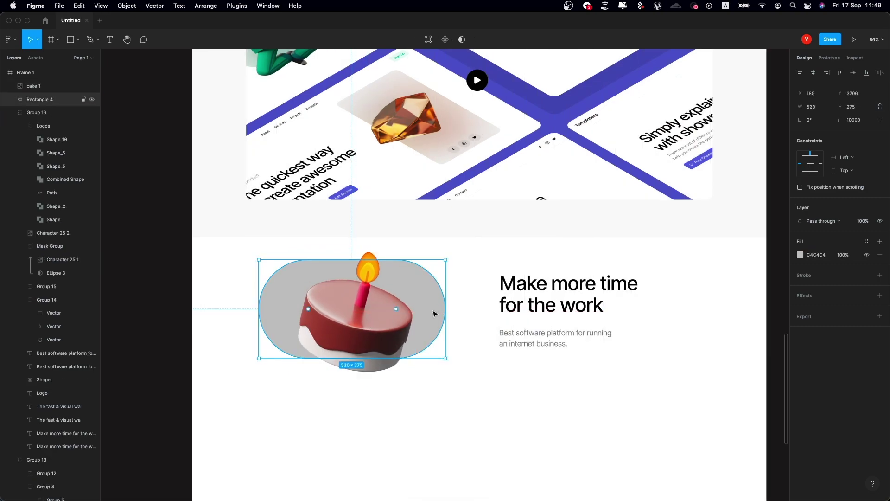
{"action": "key", "text": "ctrl+d"}
{"action": "left_click", "coordinate": [73, 112], "text": "shift"}
{"action": "left_click", "coordinate": [443, 40]}
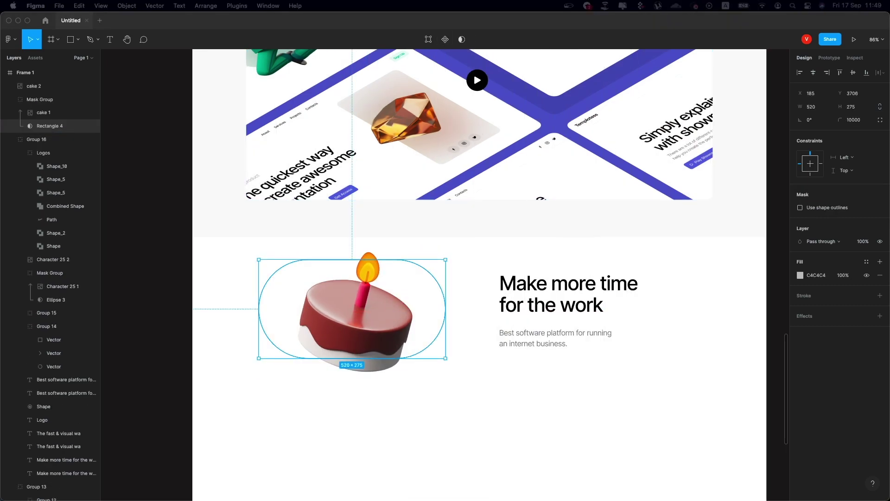
Give the masked cake a layer blur at 50% opacity, then align the sharp cake over it
{"action": "left_click", "coordinate": [294, 293]}
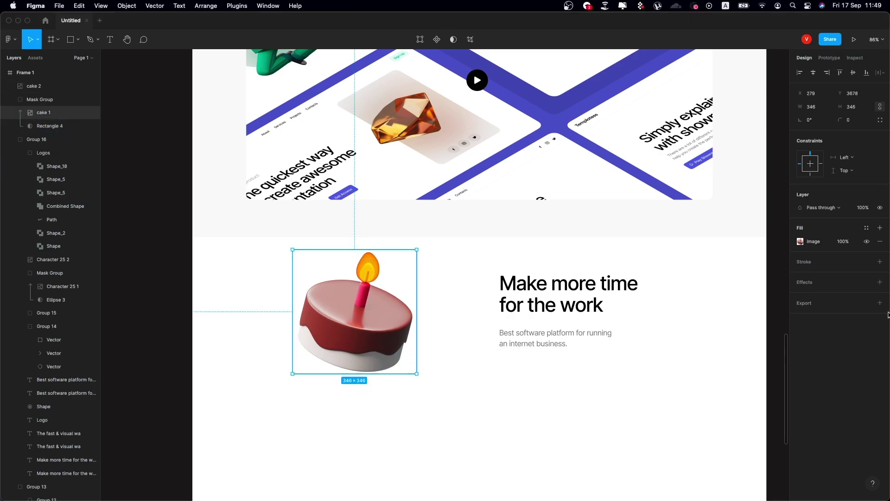
{"action": "type", "text": "200"}
{"action": "key", "text": "Return"}
{"action": "key", "text": "5"}
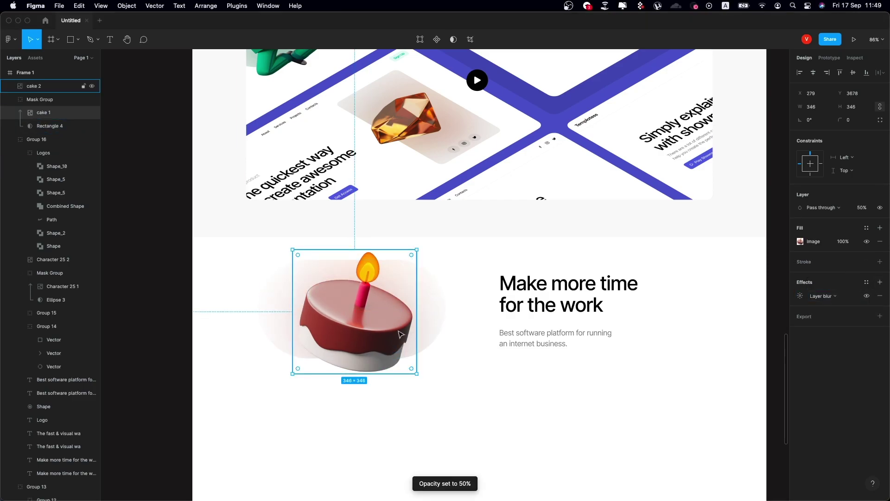
{"action": "left_click_drag", "start_coordinate": [402, 335], "coordinate": [436, 335]}
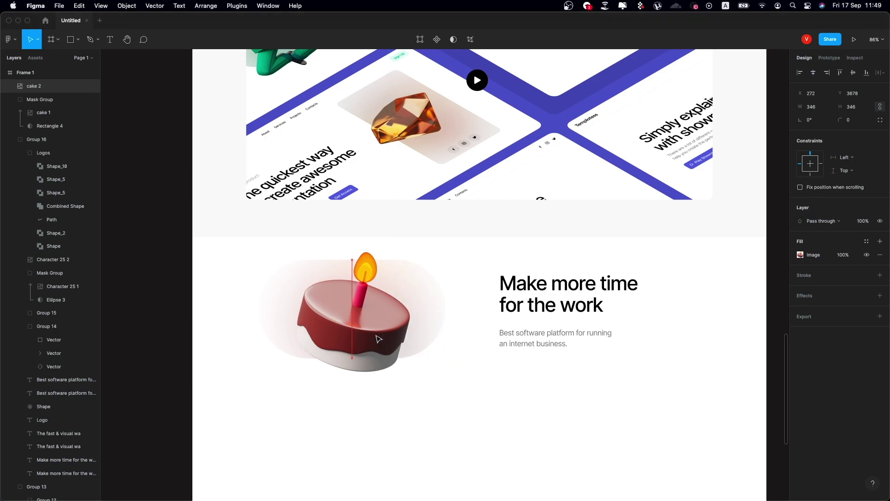
{"action": "left_click", "coordinate": [445, 398]}
{"action": "scroll", "coordinate": [445, 398], "scroll_direction": "right", "scroll_amount": 2}
{"action": "left_click_drag", "start_coordinate": [420, 390], "coordinate": [197, 259]}
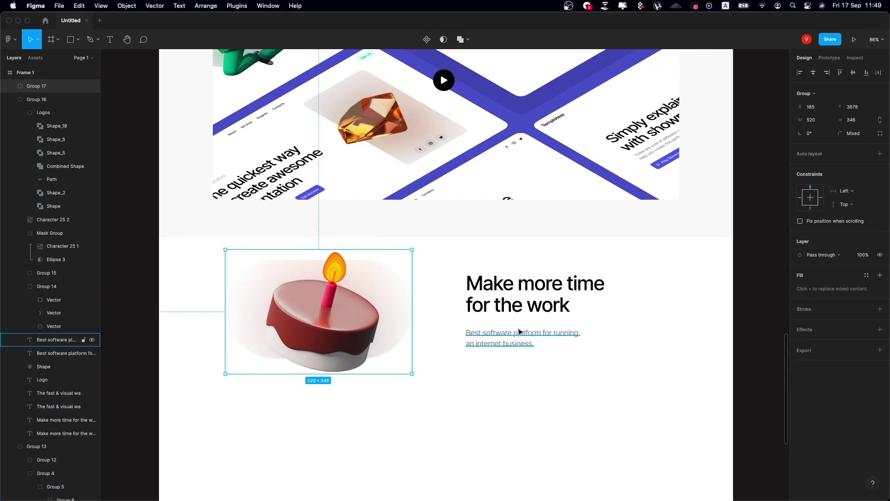
{"action": "type", "text": "CHECk"}
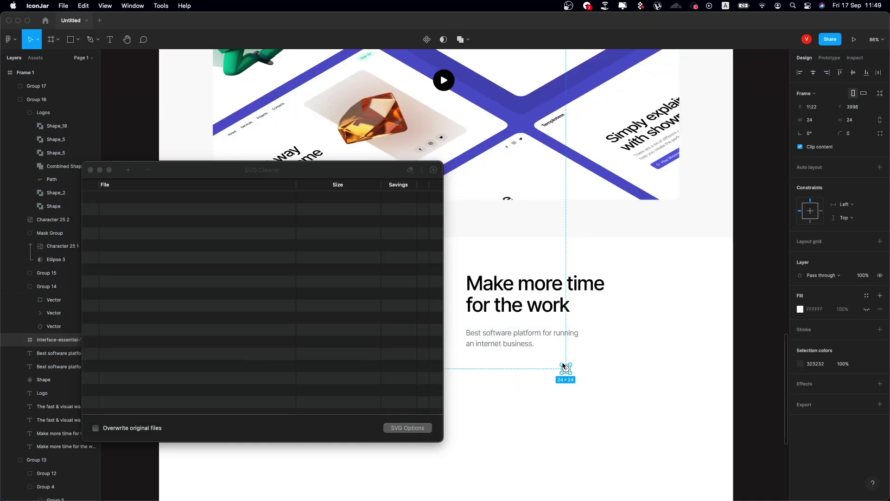
Place the IconJar check icon directly beneath the start of the feature's body text
{"action": "left_click_drag", "start_coordinate": [489, 278], "coordinate": [566, 369]}
{"action": "scroll", "coordinate": [566, 369], "scroll_direction": "up", "scroll_amount": 2}
{"action": "left_click", "coordinate": [506, 320]}
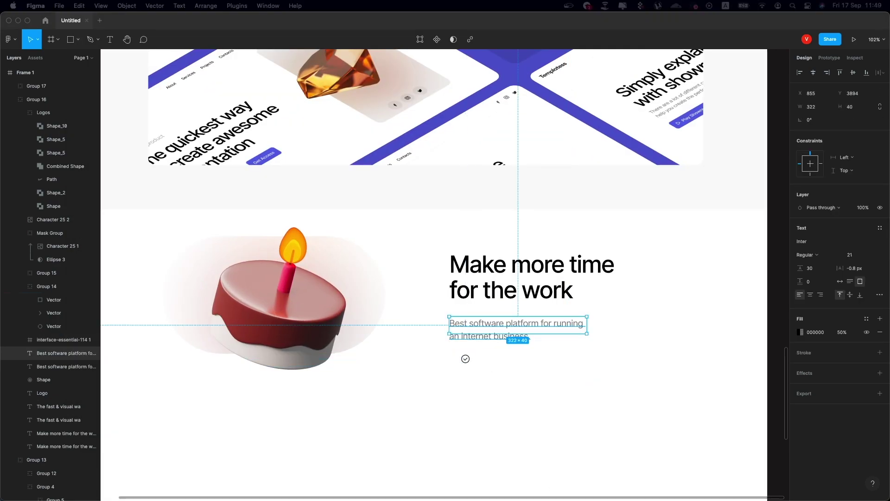
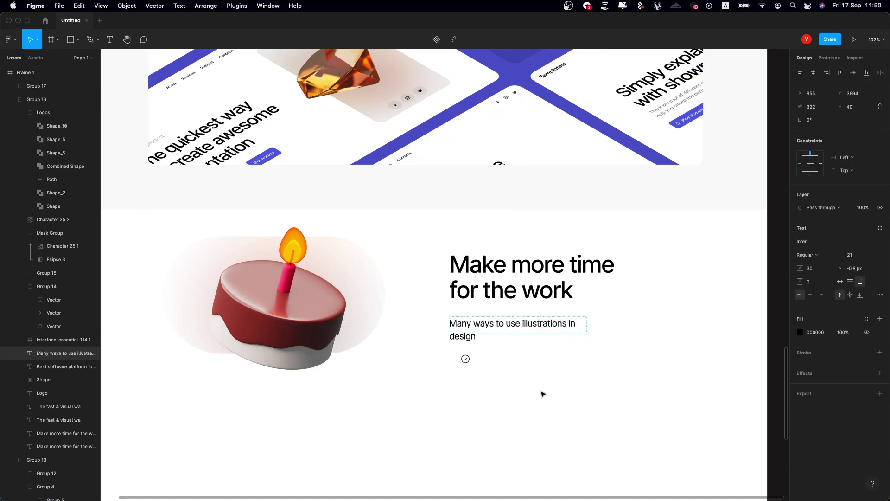
Move the checklist text beside the checkmark and sample the green accent colour
{"action": "left_click_drag", "start_coordinate": [459, 323], "coordinate": [486, 323]}
{"action": "scroll", "coordinate": [481, 366], "scroll_direction": "up", "scroll_amount": 5}
{"action": "scroll", "coordinate": [481, 366], "scroll_direction": "up", "scroll_amount": 5}
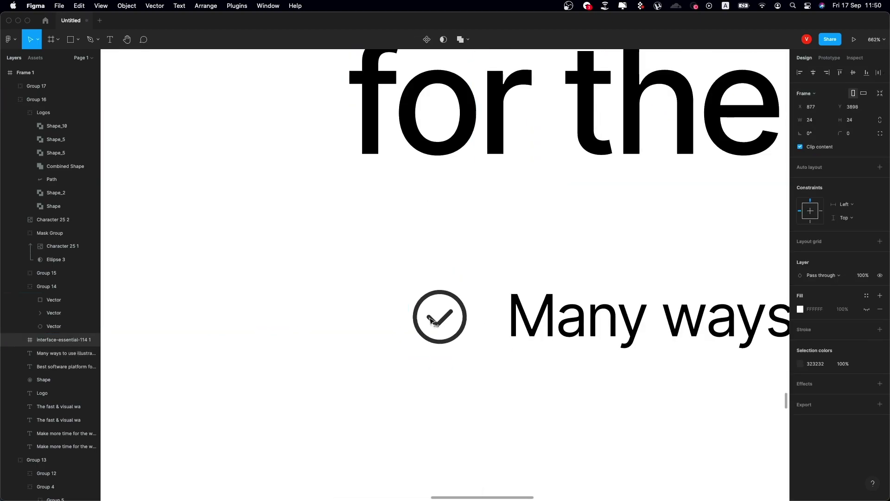
{"action": "scroll", "coordinate": [481, 366], "scroll_direction": "up", "scroll_amount": 2}
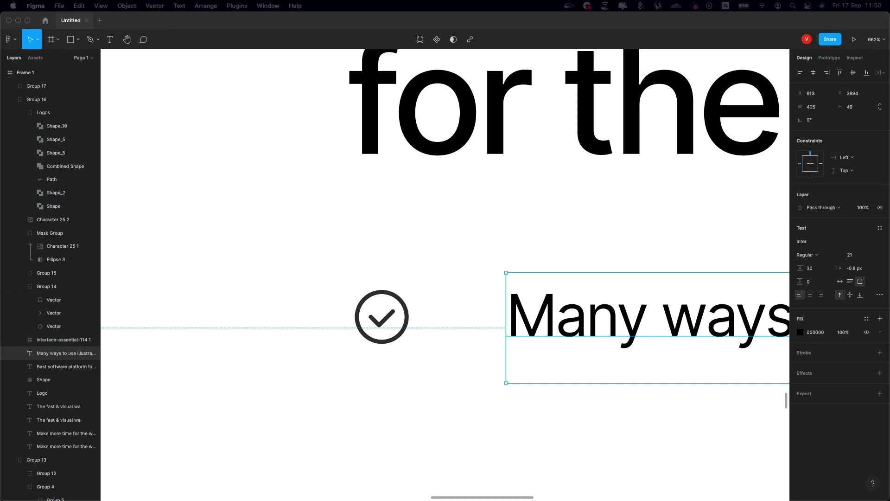
{"action": "scroll", "coordinate": [445, 278], "scroll_direction": "down", "scroll_amount": 3}
{"action": "scroll", "coordinate": [445, 279], "scroll_direction": "down", "scroll_amount": 10}
{"action": "left_click", "coordinate": [60, 406]}
{"action": "left_click", "coordinate": [815, 332]}
{"action": "scroll", "coordinate": [445, 278], "scroll_direction": "down", "scroll_amount": 4}
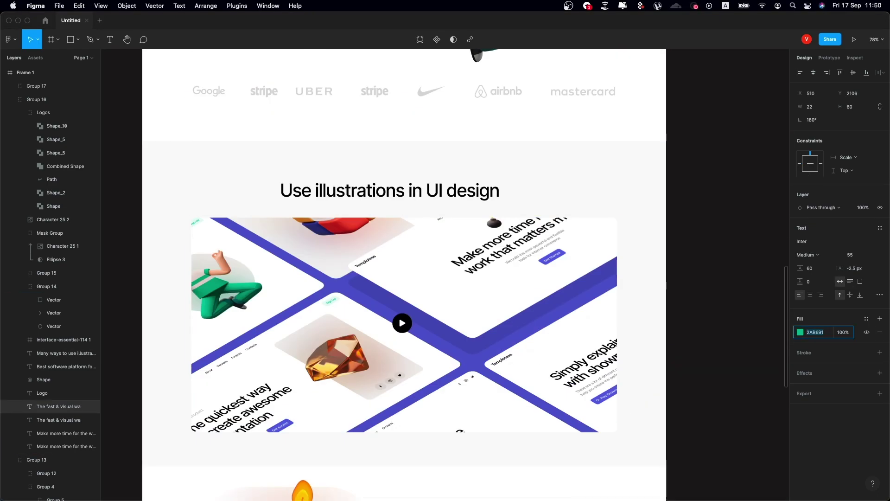
{"action": "scroll", "coordinate": [445, 278], "scroll_direction": "down", "scroll_amount": 5}
{"action": "scroll", "coordinate": [445, 278], "scroll_direction": "up", "scroll_amount": 5}
Group the checkmark with its text and duplicate it into two more lines below
{"action": "left_click", "coordinate": [431, 222]}
{"action": "scroll", "coordinate": [422, 220], "scroll_direction": "up", "scroll_amount": 2}
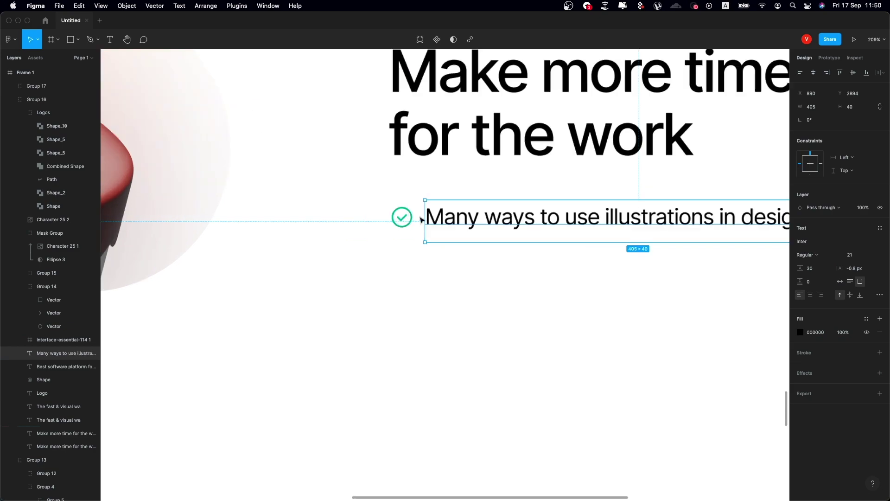
{"action": "scroll", "coordinate": [422, 220], "scroll_direction": "up", "scroll_amount": 2}
{"action": "left_click", "coordinate": [402, 216], "text": "shift"}
{"action": "key", "text": "super+g"}
{"action": "scroll", "coordinate": [484, 233], "scroll_direction": "down", "scroll_amount": 3}
{"action": "key", "text": "super+d"}
{"action": "left_click_drag", "start_coordinate": [575, 239], "coordinate": [581, 278]}
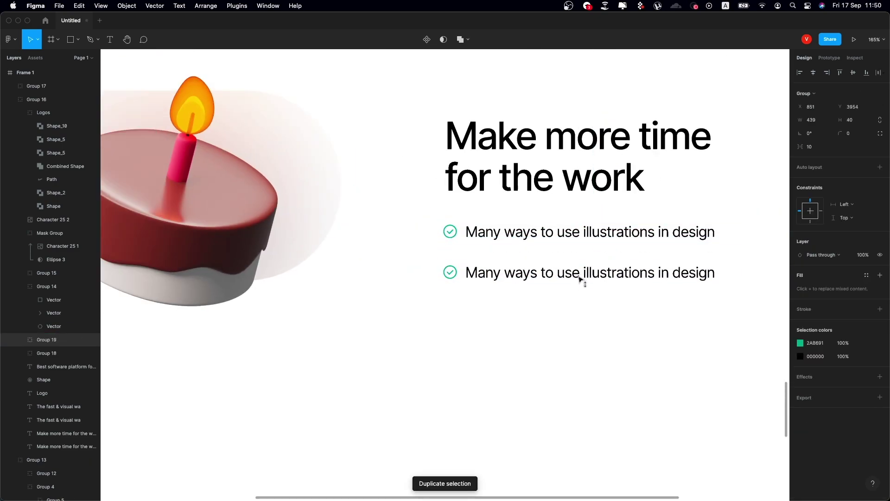
{"action": "key", "text": "super+d"}
{"action": "left_click_drag", "start_coordinate": [497, 289], "coordinate": [497, 330]}
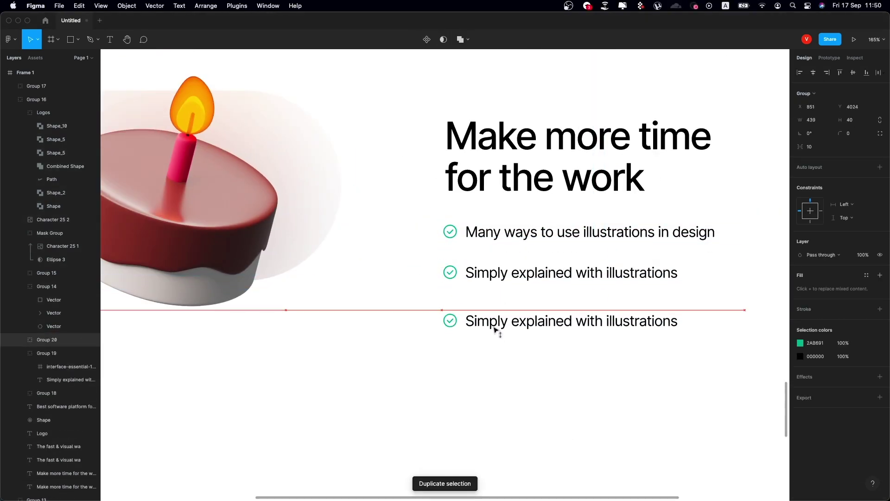
Change the third checklist line's text to 'Make more time for the work'
{"action": "double_click", "coordinate": [571, 314]}
{"action": "type", "text": "Make more time for the work"}
{"action": "scroll", "coordinate": [563, 382], "scroll_direction": "down", "scroll_amount": 5}
Paste the Explore All button below the checklist, relabel it 'Learn more' and add an arrow
{"action": "scroll", "coordinate": [533, 371], "scroll_direction": "up", "scroll_amount": 10}
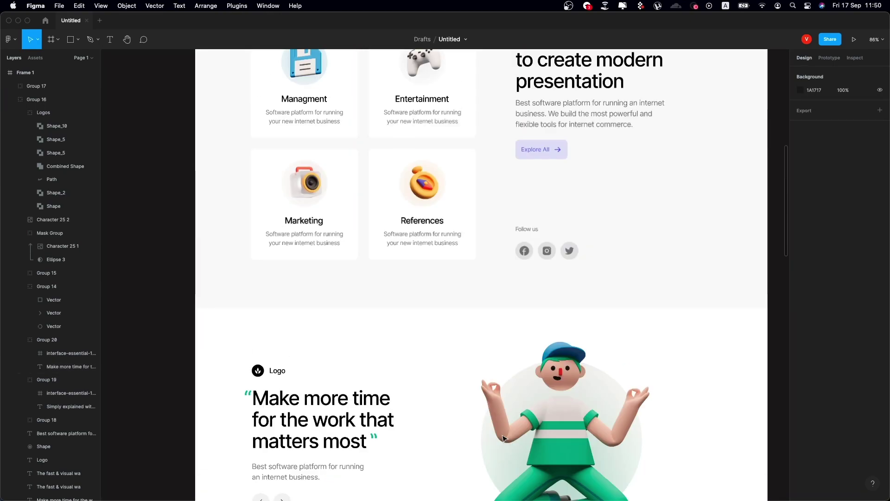
{"action": "scroll", "coordinate": [510, 369], "scroll_direction": "down", "scroll_amount": 10}
{"action": "key", "text": "super+v"}
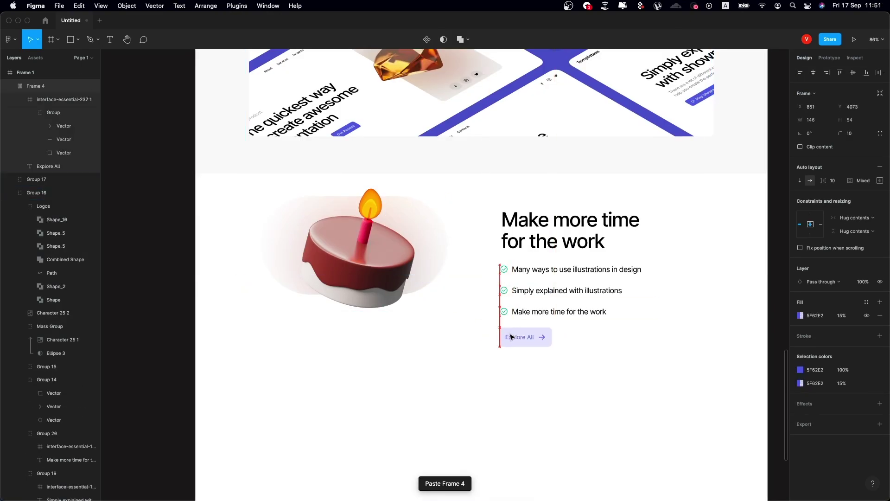
{"action": "left_click_drag", "start_coordinate": [512, 338], "coordinate": [526, 338]}
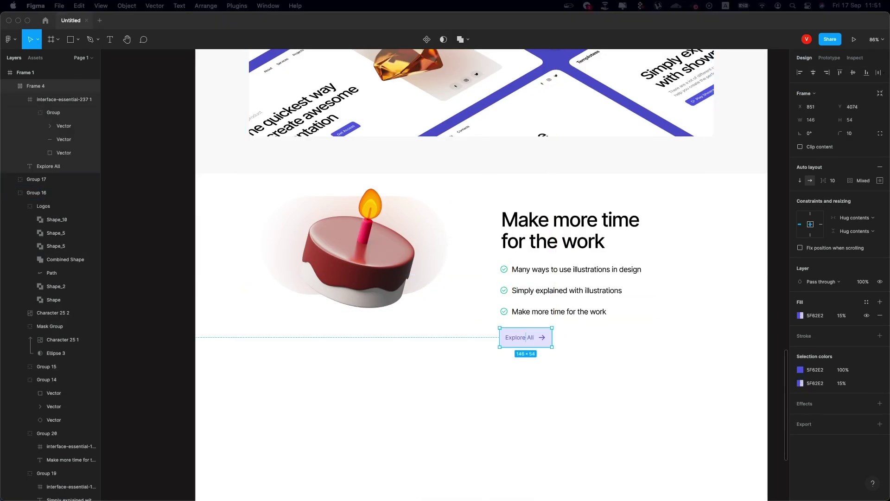
{"action": "double_click", "coordinate": [521, 339]}
{"action": "key", "text": "Escape"}
{"action": "scroll", "coordinate": [481, 274], "scroll_direction": "down", "scroll_amount": 1}
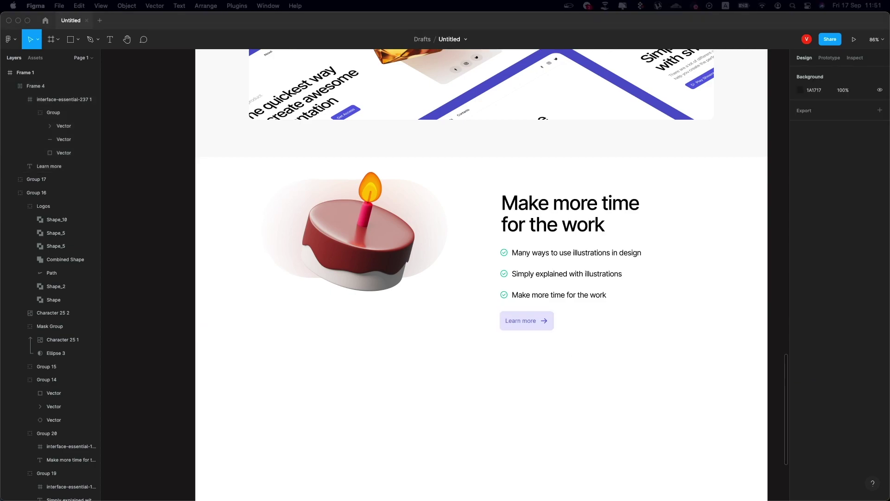
{"action": "key", "text": "super+v"}
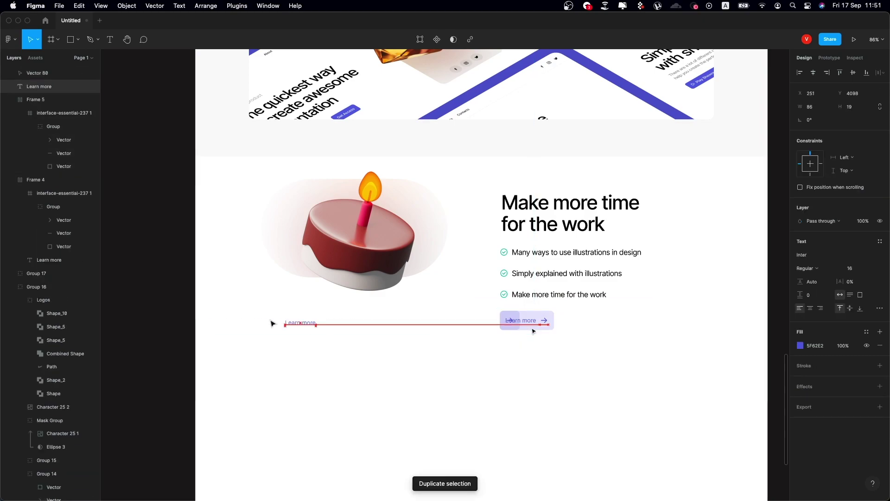
Duplicate the Learn more button as a spare and make it solid purple 5F62E2 at 100%
{"action": "left_click", "coordinate": [528, 320]}
{"action": "key", "text": "super+d"}
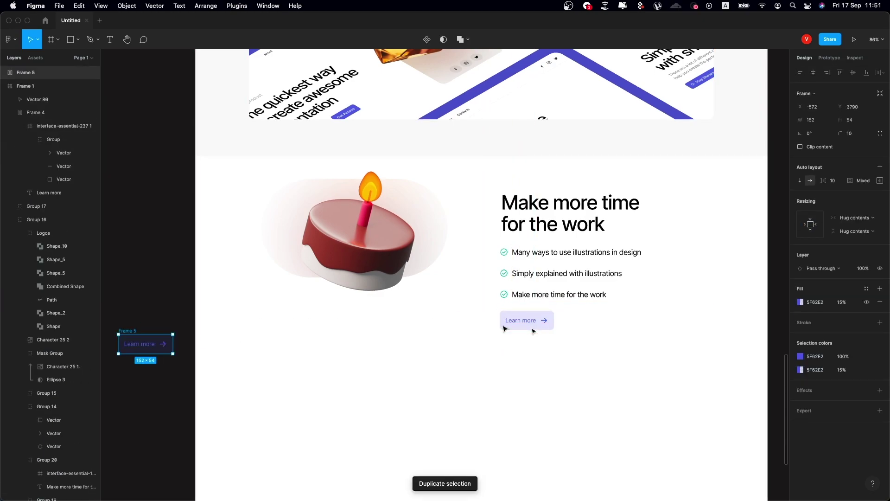
{"action": "left_click", "coordinate": [849, 316]}
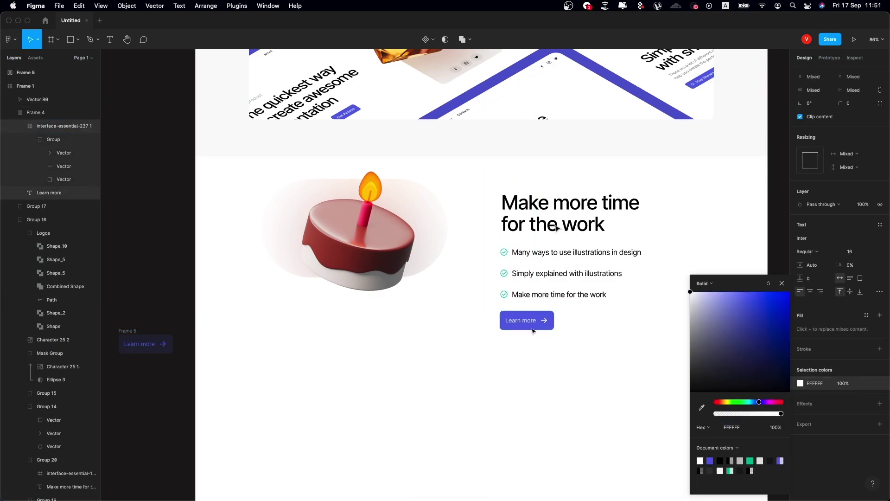
{"action": "key", "text": "Escape"}
{"action": "key", "text": "Escape"}
Move the button closer to the list and group heading, checklist and button together
{"action": "left_click", "coordinate": [533, 330]}
{"action": "scroll", "coordinate": [531, 332], "scroll_direction": "up", "scroll_amount": 2}
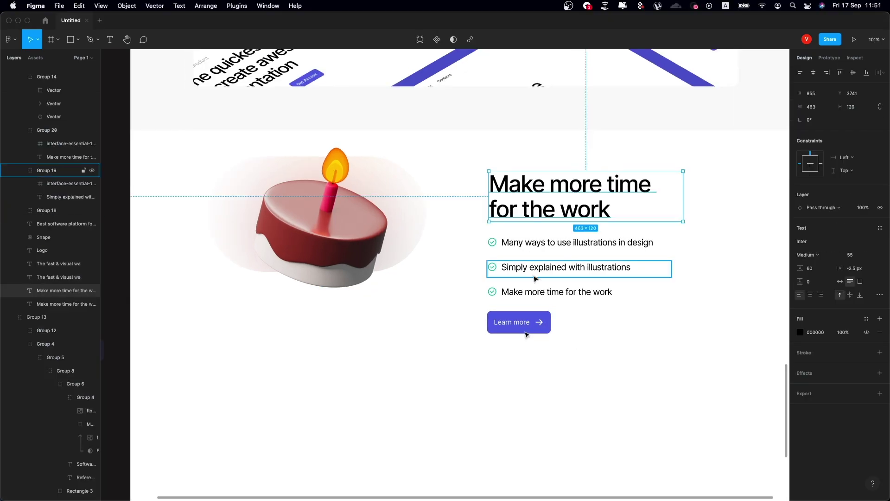
{"action": "left_click", "coordinate": [528, 265], "text": "shift"}
{"action": "left_click", "coordinate": [527, 334]}
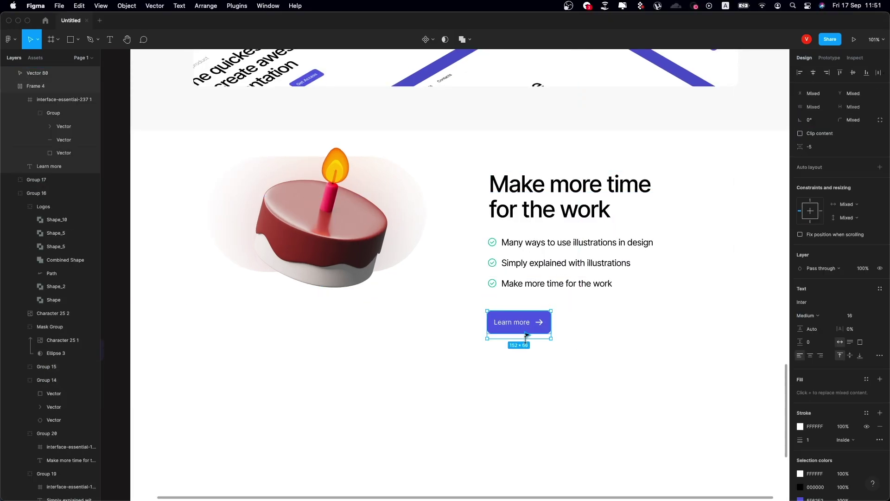
{"action": "left_click_drag", "start_coordinate": [527, 335], "coordinate": [527, 320]}
{"action": "left_click", "coordinate": [541, 260], "text": "shift"}
{"action": "key", "text": "super+g"}
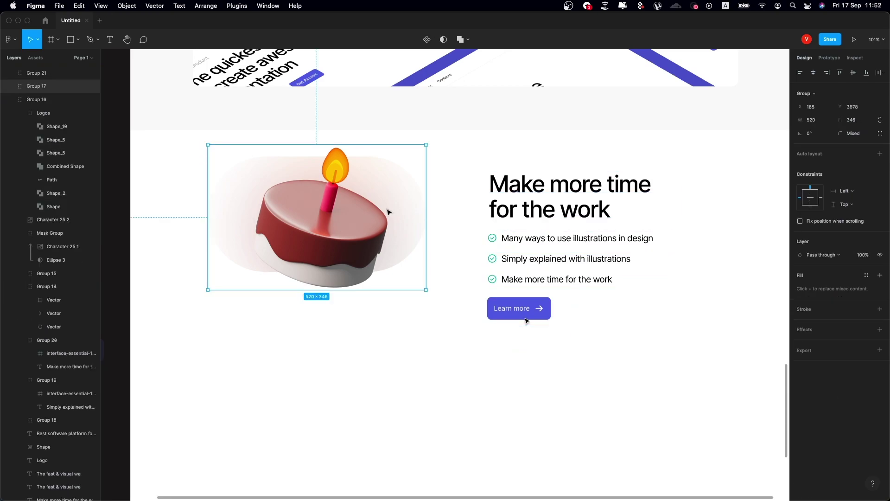
Duplicate the cake section below and swap it to text on the left, cake on the right
{"action": "left_click_drag", "start_coordinate": [388, 204], "coordinate": [384, 233]}
{"action": "left_click_drag", "start_coordinate": [649, 404], "coordinate": [243, 171]}
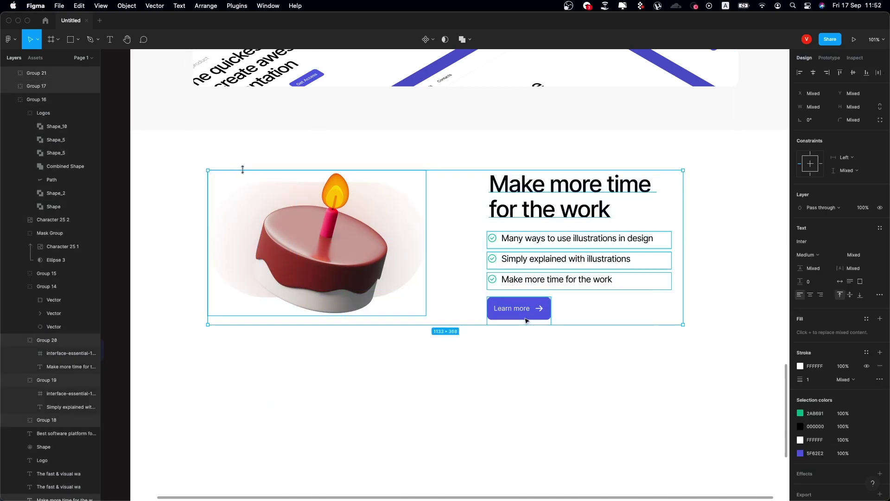
{"action": "key", "text": "super+d"}
{"action": "scroll", "coordinate": [397, 346], "scroll_direction": "down", "scroll_amount": 4}
{"action": "left_click_drag", "start_coordinate": [548, 423], "coordinate": [494, 209]}
{"action": "left_click_drag", "start_coordinate": [320, 279], "coordinate": [574, 279]}
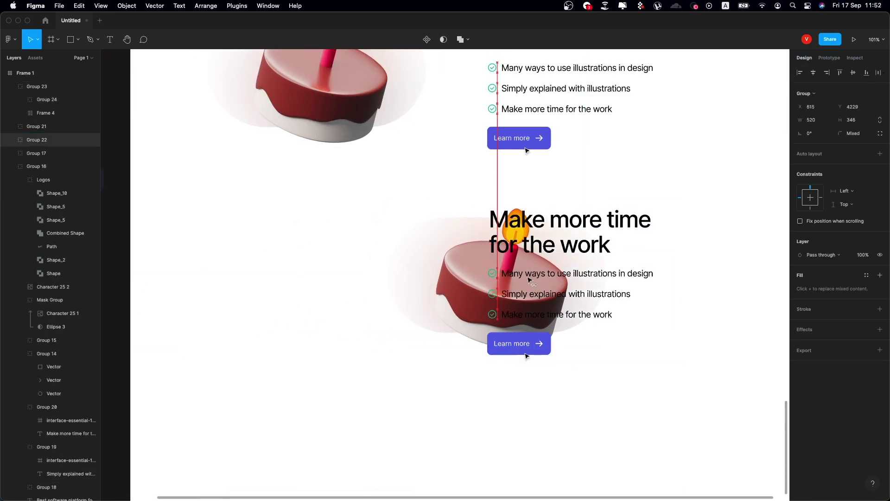
{"action": "key", "text": "ctrl+g"}
{"action": "mouse_move", "coordinate": [519, 244]}
{"action": "left_mouse_down"}
{"action": "mouse_move", "coordinate": [355, 244]}
{"action": "mouse_move", "coordinate": [291, 234]}
{"action": "left_mouse_up"}
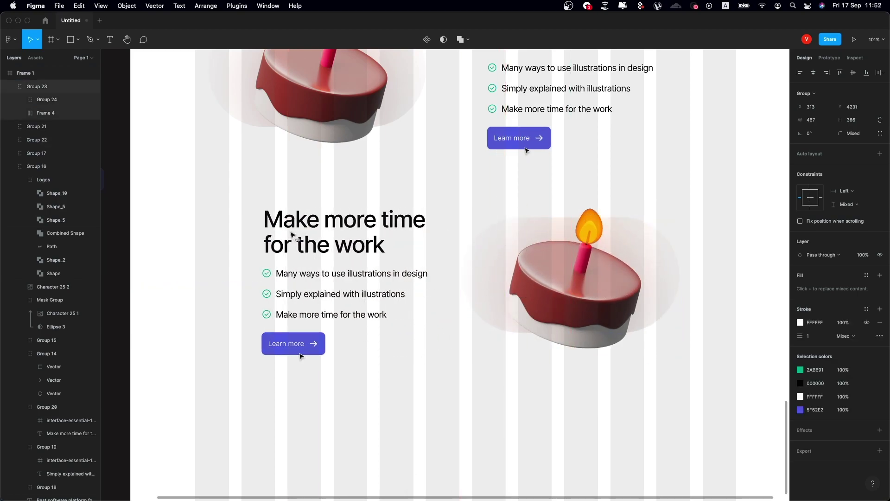
Drag a 3D illustration from the IconJar icon library onto the canvas
{"action": "key", "text": "super+Tab"}
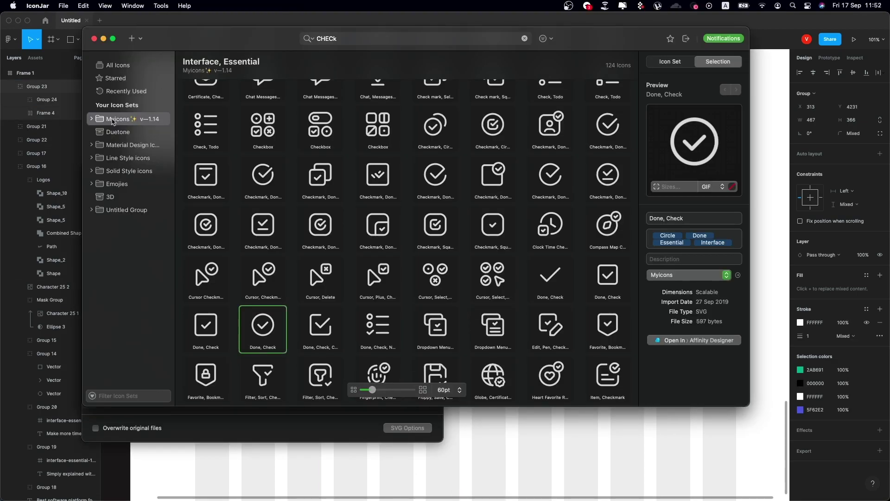
{"action": "left_click", "coordinate": [111, 196]}
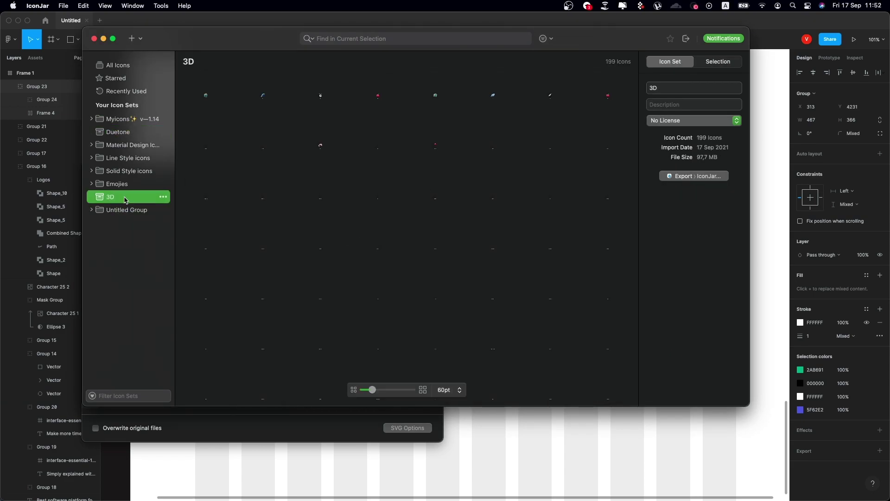
{"action": "scroll", "coordinate": [388, 210], "scroll_direction": "down", "scroll_amount": 10}
{"action": "left_click_drag", "start_coordinate": [191, 133], "coordinate": [466, 241]}
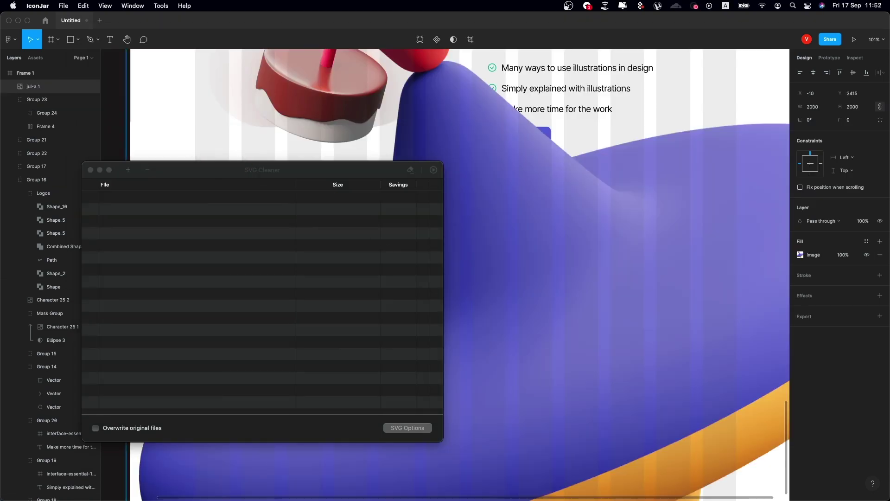
{"action": "scroll", "coordinate": [466, 240], "scroll_direction": "down", "scroll_amount": 5}
Replace the lower section's cake image with the 3D spinning-top illustration
{"action": "key", "text": "BackSpace"}
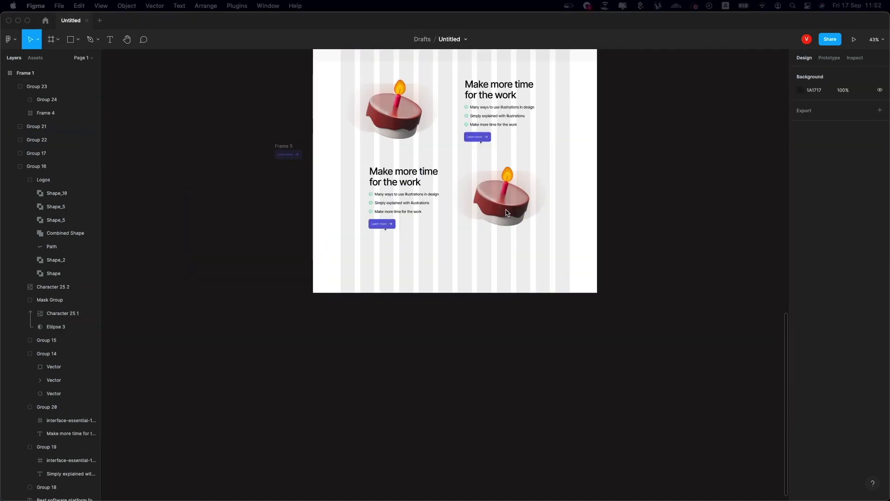
{"action": "scroll", "coordinate": [538, 201], "scroll_direction": "up", "scroll_amount": 5}
{"action": "left_click", "coordinate": [464, 195]}
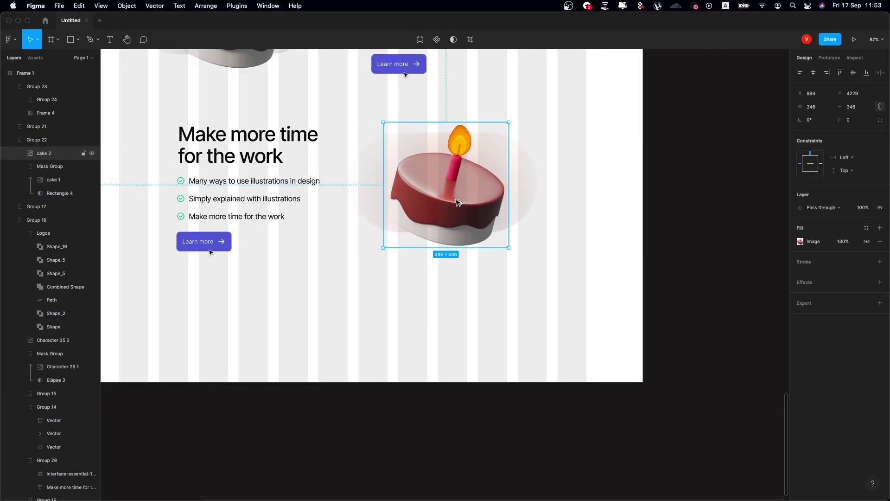
{"action": "scroll", "coordinate": [568, 308], "scroll_direction": "down", "scroll_amount": 5}
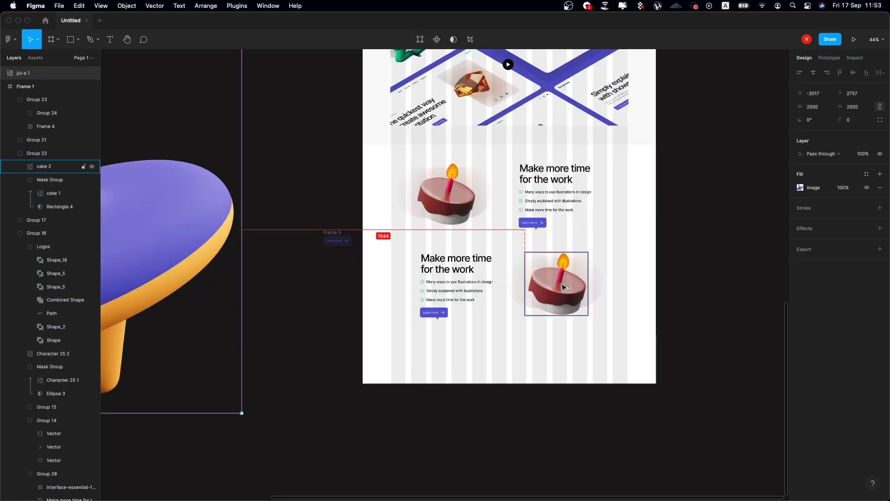
{"action": "left_click_drag", "start_coordinate": [116, 278], "coordinate": [557, 283]}
Add a blur effect to the inner image layer and set its opacity to 60%
{"action": "left_click", "coordinate": [46, 176], "text": "shift"}
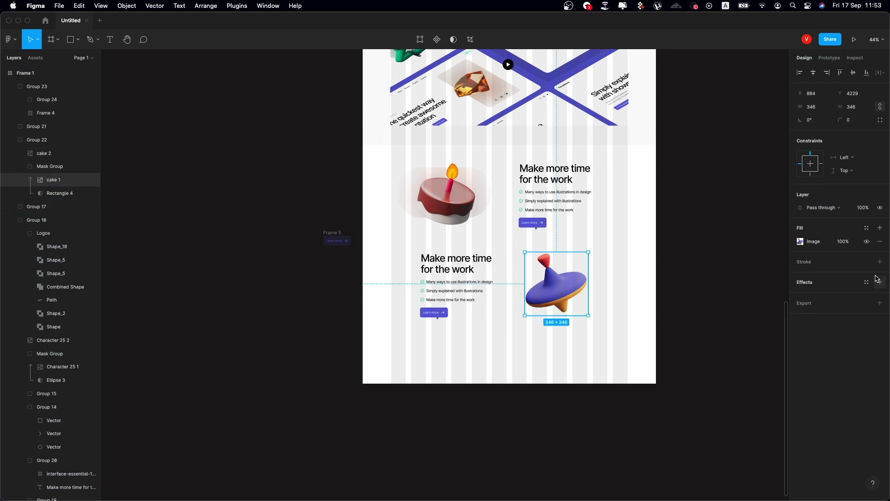
{"action": "left_click", "coordinate": [881, 282]}
{"action": "left_click", "coordinate": [823, 296]}
{"action": "left_click", "coordinate": [821, 307]}
{"action": "scroll", "coordinate": [682, 292], "scroll_direction": "up", "scroll_amount": 5, "text": "ctrl"}
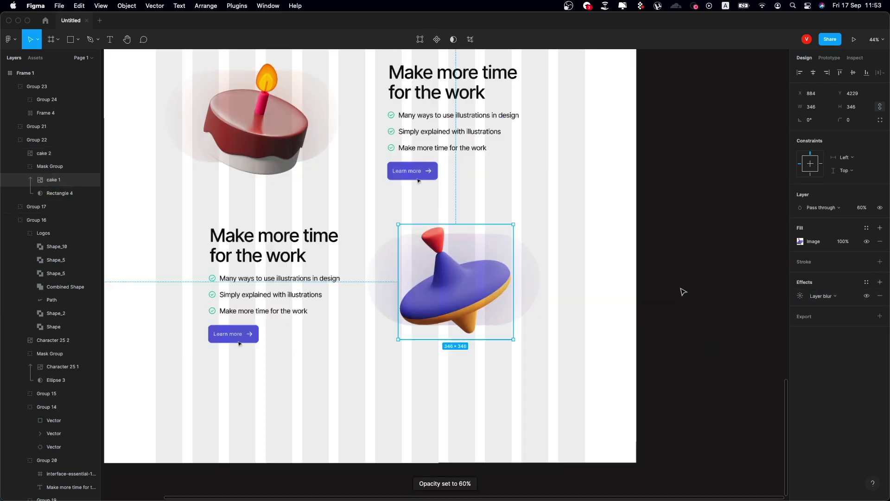
{"action": "key", "text": "ctrl+g"}
Place the spare Learn more button in the lower section
{"action": "mouse_move", "coordinate": [204, 197]}
{"action": "left_mouse_down"}
{"action": "mouse_move", "coordinate": [388, 316]}
{"action": "mouse_move", "coordinate": [366, 334]}
{"action": "mouse_move", "coordinate": [331, 310]}
{"action": "left_mouse_up"}
{"action": "scroll", "coordinate": [366, 334], "scroll_direction": "up", "scroll_amount": 5, "text": "ctrl"}
{"action": "scroll", "coordinate": [331, 310], "scroll_direction": "down", "scroll_amount": 5, "text": "ctrl"}
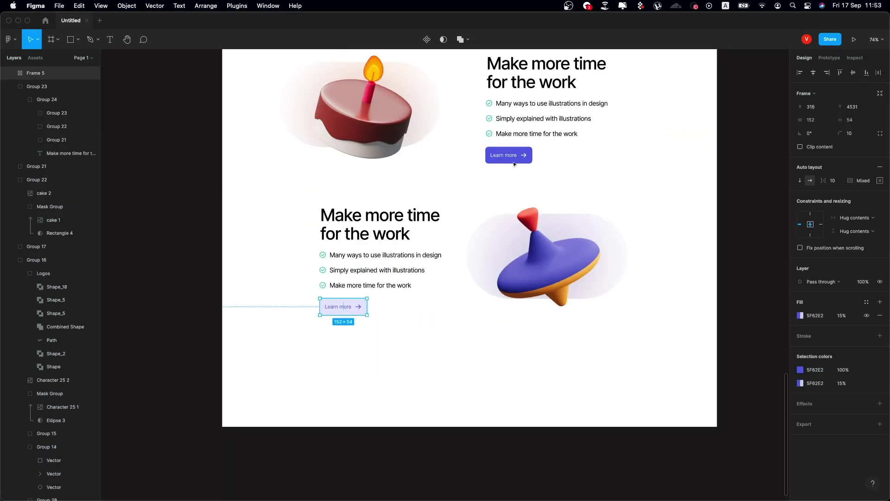
{"action": "scroll", "coordinate": [516, 159], "scroll_direction": "up", "scroll_amount": 3, "text": "ctrl"}
Try nudging both Learn more buttons down, undo the move and fit the whole frame in view
{"action": "left_click", "coordinate": [455, 308]}
{"action": "scroll", "coordinate": [566, 140], "scroll_direction": "up", "scroll_amount": 3}
{"action": "left_click", "coordinate": [566, 197]}
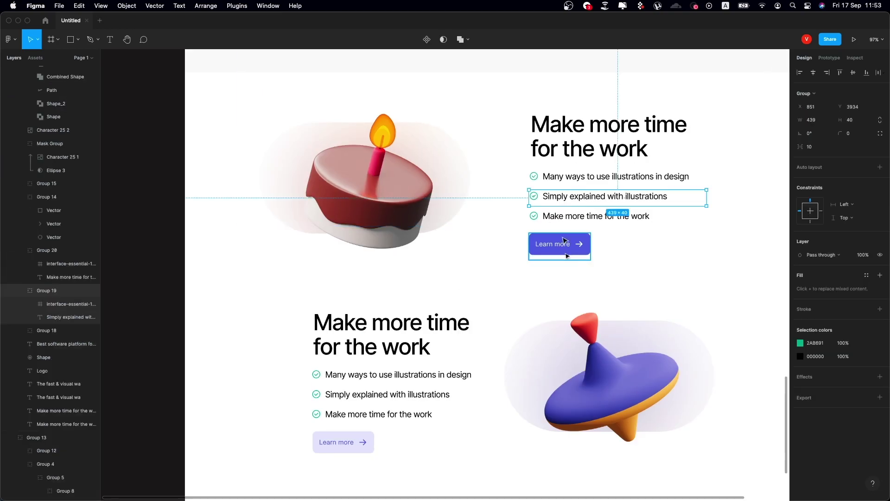
{"action": "left_click", "coordinate": [565, 240]}
{"action": "left_click_drag", "start_coordinate": [332, 442], "coordinate": [337, 446]}
{"action": "key", "text": "ctrl+z"}
{"action": "key", "text": "ctrl+z"}
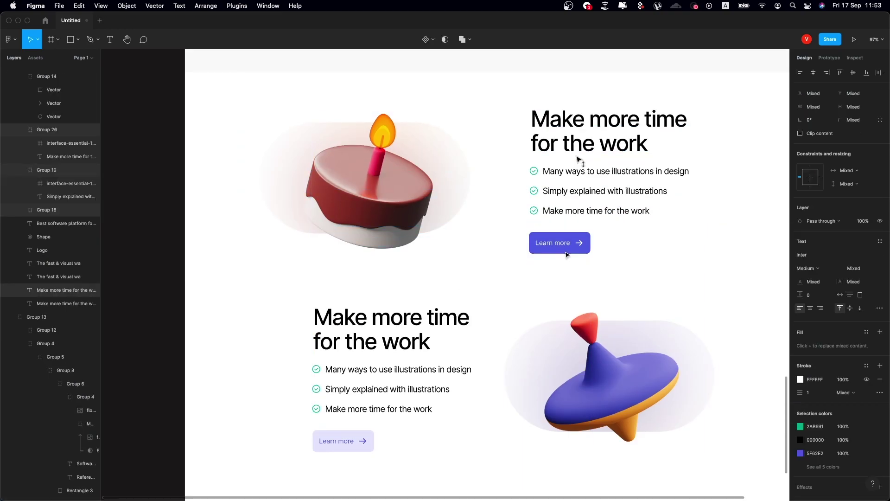
{"action": "key", "text": "ctrl+z"}
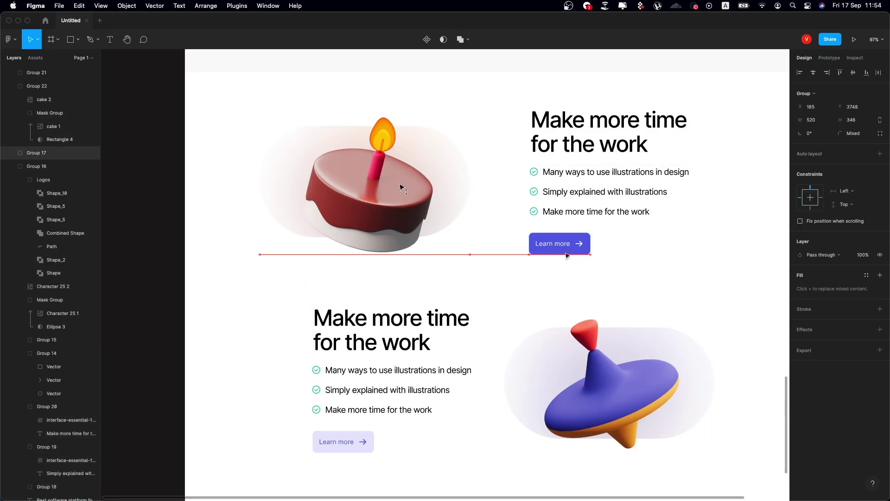
{"action": "scroll", "coordinate": [656, 253], "scroll_direction": "down", "scroll_amount": 5, "text": "ctrl"}
{"action": "key", "text": "Escape"}
{"action": "scroll", "coordinate": [500, 222], "scroll_direction": "up", "scroll_amount": 4}
{"action": "scroll", "coordinate": [500, 223], "scroll_direction": "down", "scroll_amount": 10}
Draw a full-width band below the feature sections and fill it with brand blue 5F62E2
{"action": "scroll", "coordinate": [500, 223], "scroll_direction": "down", "scroll_amount": 10}
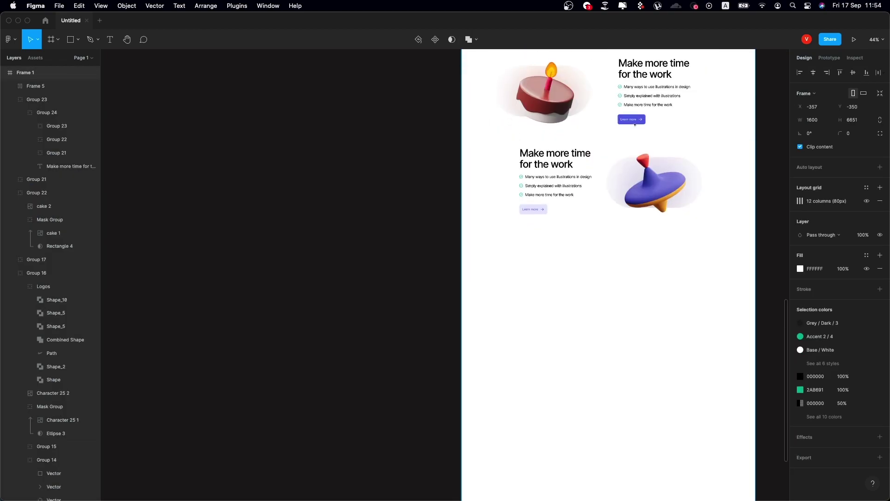
{"action": "scroll", "coordinate": [500, 223], "scroll_direction": "right", "scroll_amount": 3}
{"action": "key", "text": "r"}
{"action": "left_click", "coordinate": [329, 240]}
{"action": "key", "text": "ctrl+g"}
{"action": "mouse_move", "coordinate": [340, 255]}
{"action": "left_mouse_down"}
{"action": "mouse_move", "coordinate": [583, 324]}
{"action": "mouse_move", "coordinate": [604, 360]}
{"action": "left_mouse_up"}
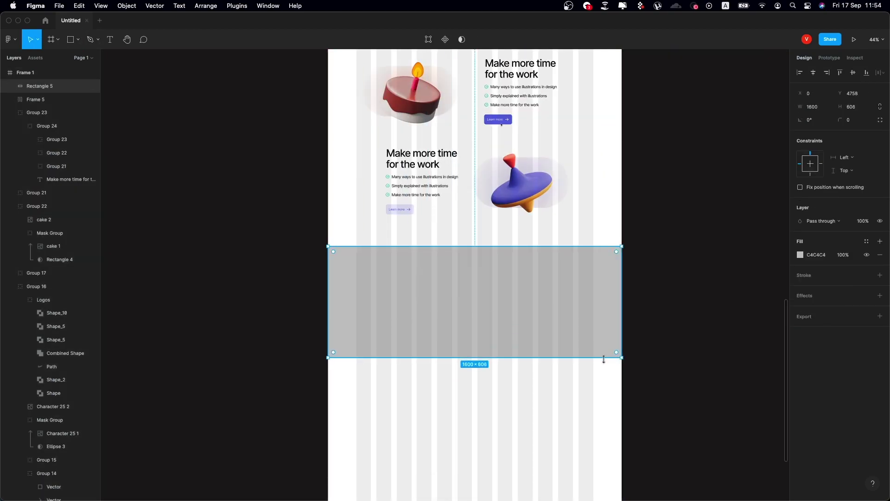
{"action": "left_click_drag", "start_coordinate": [533, 358], "coordinate": [534, 312]}
{"action": "scroll", "coordinate": [533, 309], "scroll_direction": "up", "scroll_amount": 5, "text": "ctrl"}
{"action": "key", "text": "ctrl+g"}
{"action": "scroll", "coordinate": [618, 368], "scroll_direction": "left", "scroll_amount": 2}
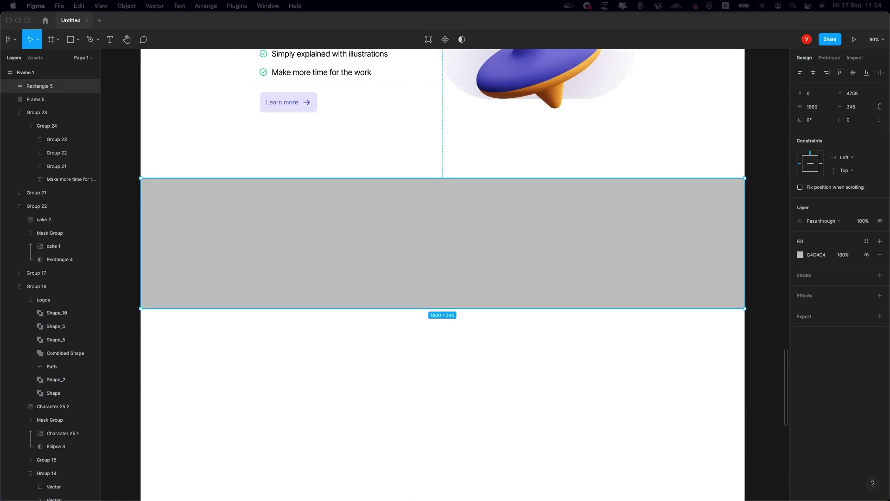
{"action": "left_click", "coordinate": [326, 253]}
Paste a white FFFFFF heading into the band reading 'The quickest way to create awesome presentation'
{"action": "key", "text": "ctrl+c"}
{"action": "scroll", "coordinate": [443, 286], "scroll_direction": "down", "scroll_amount": 4}
{"action": "key", "text": "ctrl+v"}
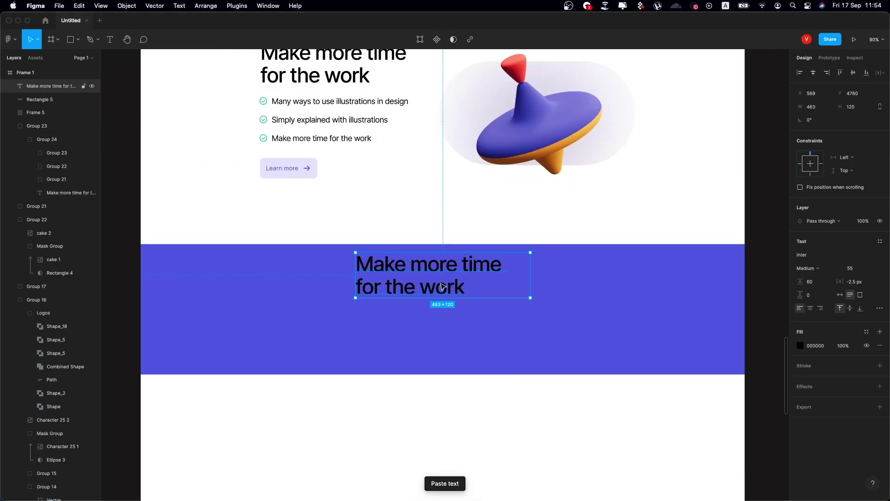
{"action": "left_click_drag", "start_coordinate": [442, 286], "coordinate": [354, 301]}
{"action": "left_click", "coordinate": [800, 345]}
{"action": "left_click", "coordinate": [700, 461]}
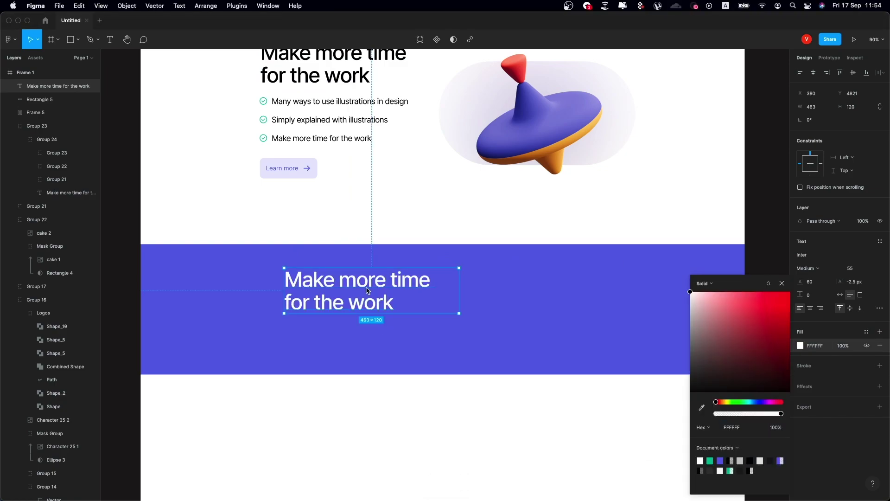
{"action": "key", "text": "ctrl+v"}
{"action": "key", "text": "ctrl+g"}
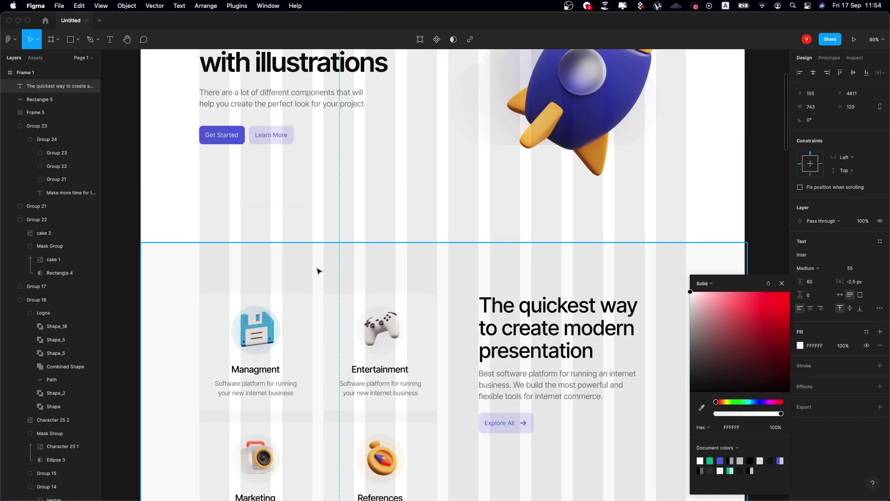
Paste the hero's Get Started and Learn More buttons into the band, giving Learn More a translucent white fill
{"action": "key", "text": "ctrl+v"}
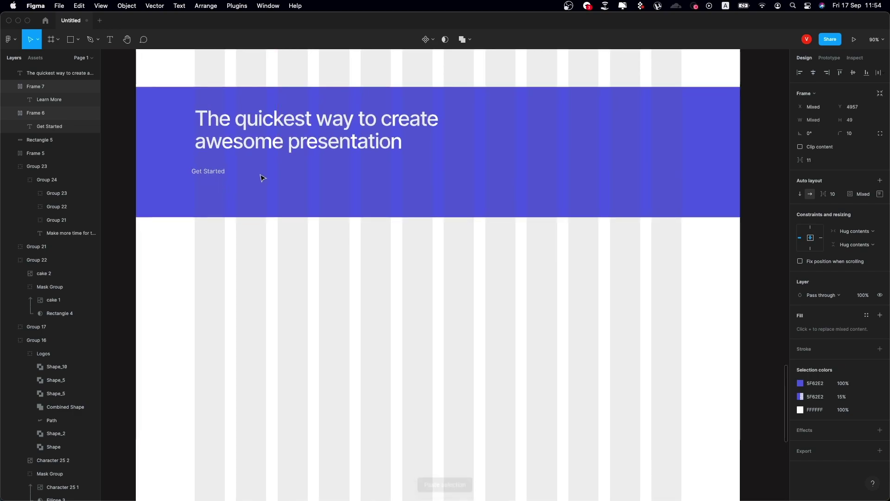
{"action": "scroll", "coordinate": [269, 181], "scroll_direction": "up", "scroll_amount": 5}
{"action": "left_click", "coordinate": [537, 427]}
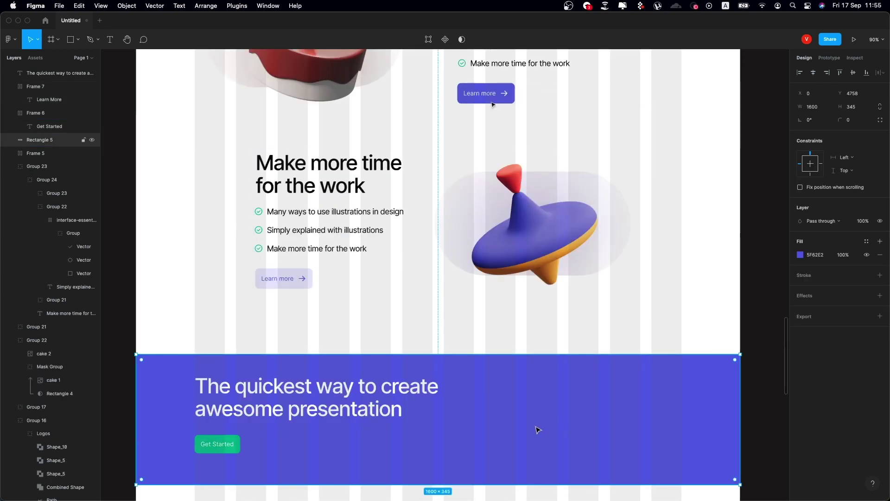
{"action": "left_click", "coordinate": [272, 443]}
{"action": "key", "text": "ctrl+g"}
{"action": "left_click", "coordinate": [800, 370]}
{"action": "left_click", "coordinate": [700, 461]}
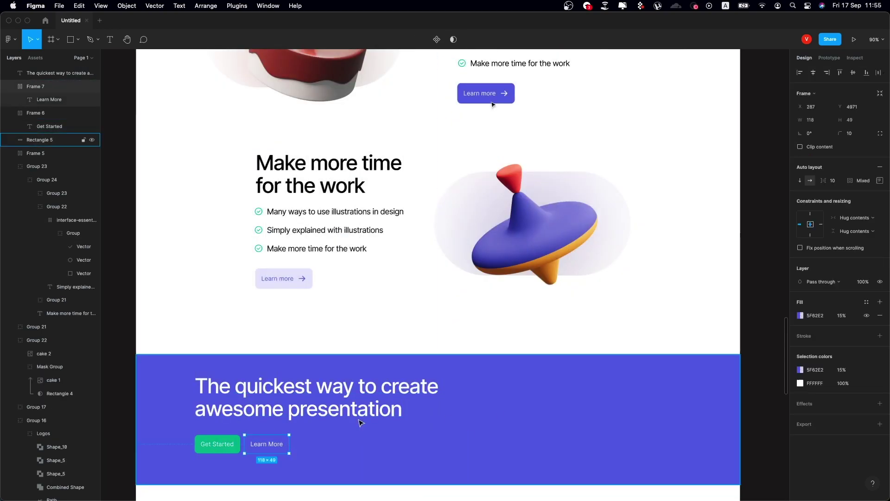
{"action": "left_click", "coordinate": [800, 315]}
{"action": "left_click", "coordinate": [699, 461]}
Remove the extra fill from the Get Started and Learn more labels
{"action": "scroll", "coordinate": [522, 210], "scroll_direction": "down", "scroll_amount": 3}
{"action": "left_click", "coordinate": [218, 325], "text": "shift"}
{"action": "left_click", "coordinate": [288, 131], "text": "shift"}
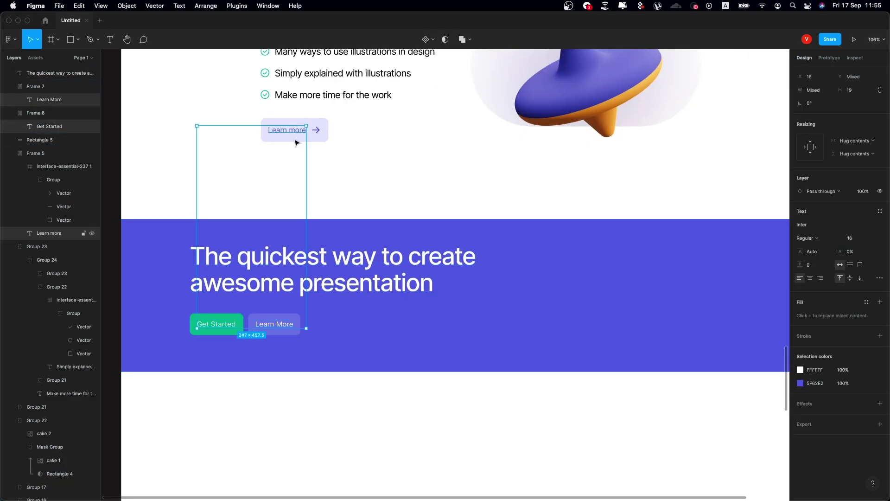
{"action": "scroll", "coordinate": [524, 403], "scroll_direction": "up", "scroll_amount": 5}
{"action": "scroll", "coordinate": [441, 227], "scroll_direction": "up", "scroll_amount": 5}
{"action": "scroll", "coordinate": [565, 264], "scroll_direction": "up", "scroll_amount": 5}
{"action": "scroll", "coordinate": [416, 225], "scroll_direction": "up", "scroll_amount": 3}
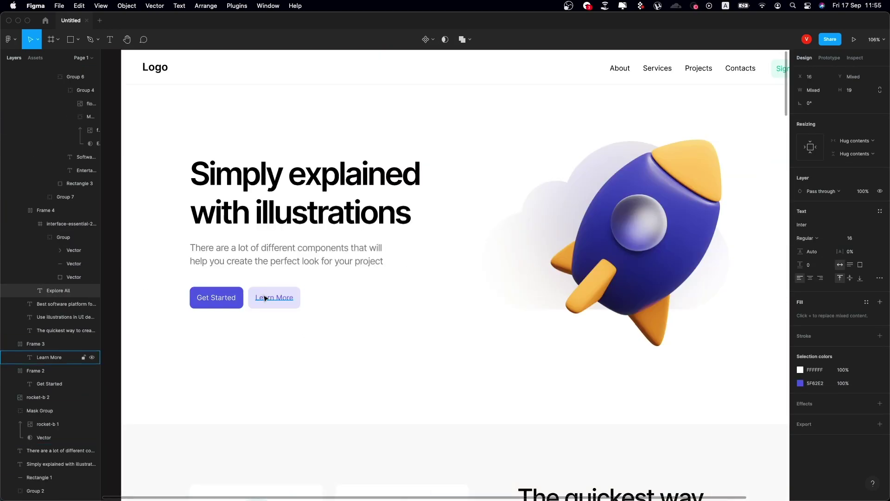
{"action": "scroll", "coordinate": [416, 224], "scroll_direction": "up", "scroll_amount": 3}
{"action": "left_click", "coordinate": [880, 314]}
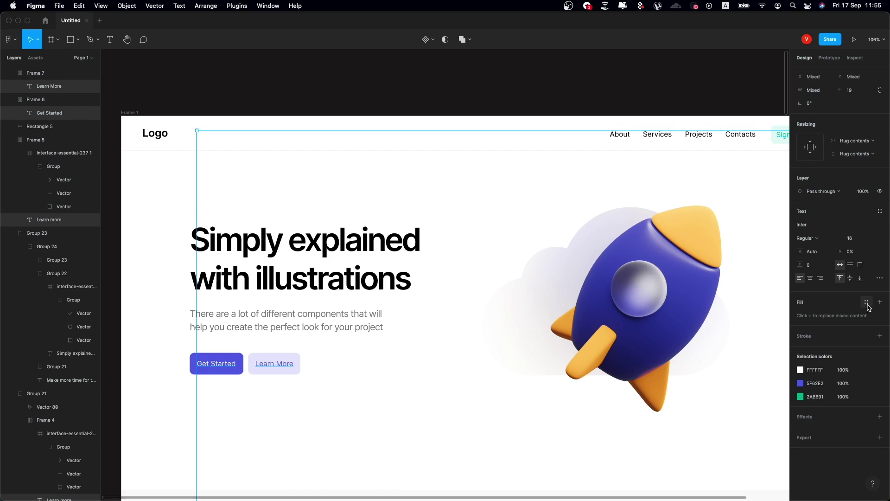
Match the label font weight to Sign Up and wrap heading and buttons in an auto-layout frame
{"action": "scroll", "coordinate": [555, 186], "scroll_direction": "right", "scroll_amount": 2}
{"action": "left_click", "coordinate": [756, 134]}
{"action": "key", "text": "ctrl+z"}
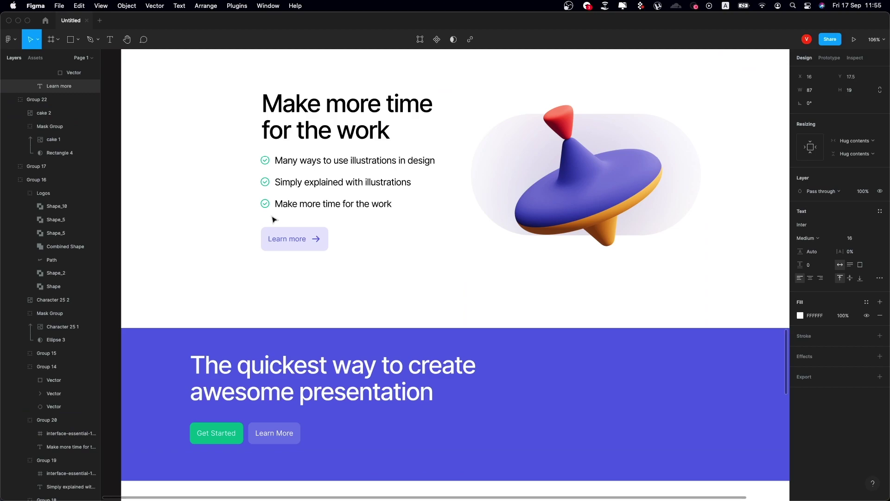
{"action": "left_click", "coordinate": [817, 238]}
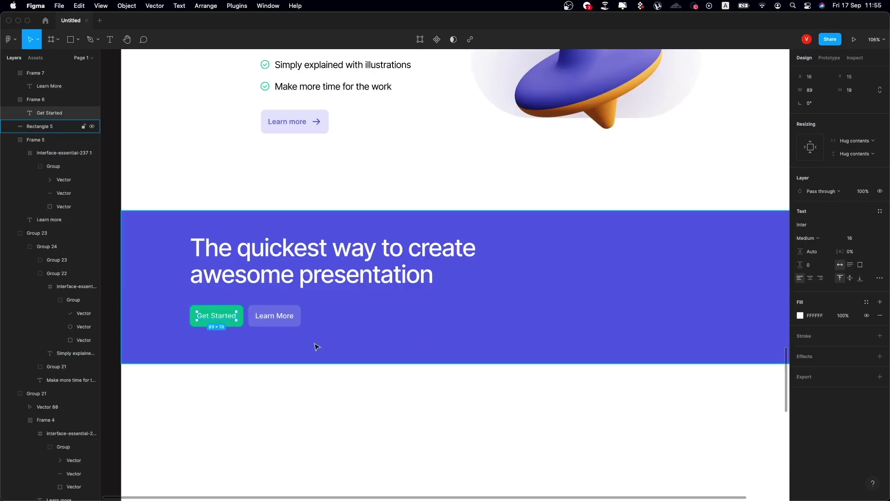
{"action": "left_click_drag", "start_coordinate": [317, 347], "coordinate": [186, 234]}
{"action": "key", "text": "shift+a"}
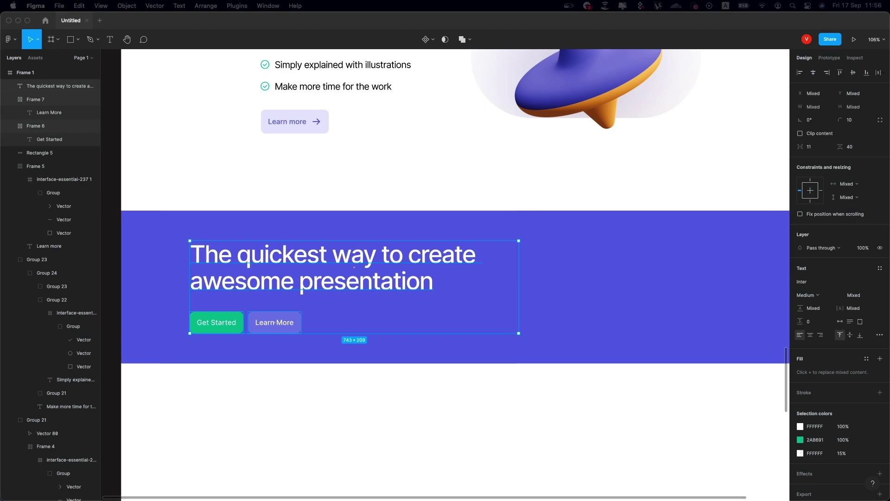
Draw a 538-wide circle on the band's right side filled with F1B000
{"action": "scroll", "coordinate": [275, 322], "scroll_direction": "right", "scroll_amount": 3}
{"action": "left_click", "coordinate": [78, 39]}
{"action": "left_click", "coordinate": [70, 89]}
{"action": "left_click", "coordinate": [529, 291]}
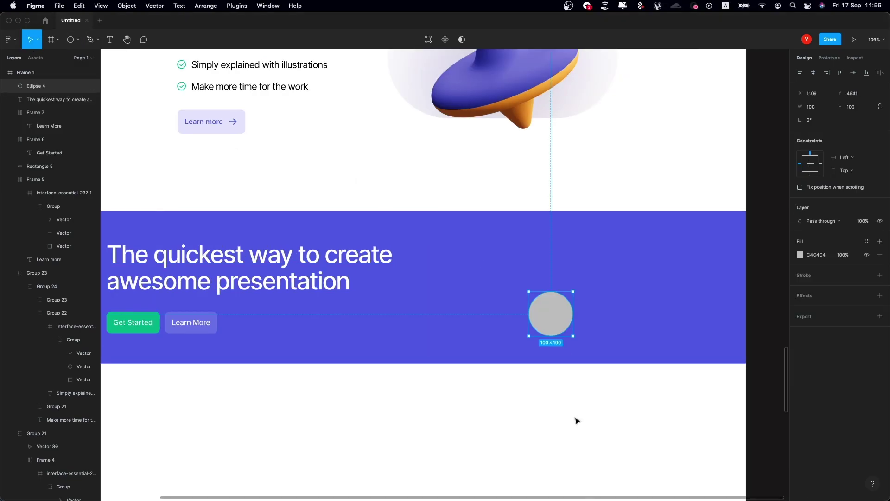
{"action": "left_click", "coordinate": [811, 107]}
{"action": "type", "text": "538"}
{"action": "key", "text": "Return"}
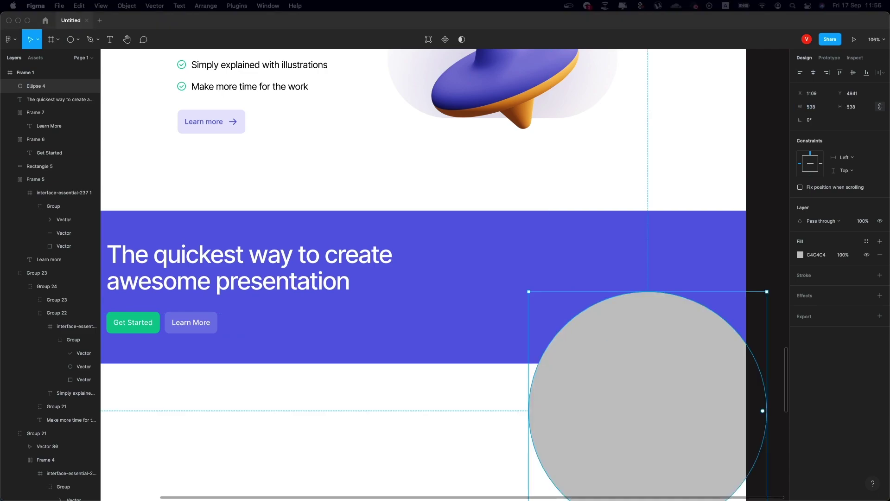
{"action": "left_click", "coordinate": [816, 255]}
{"action": "type", "text": "F1B000"}
{"action": "key", "text": "Return"}
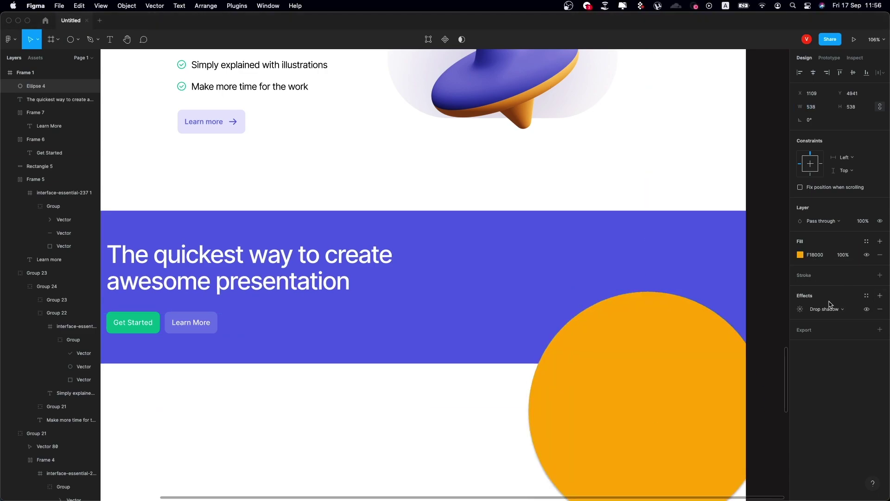
{"action": "type", "text": "25"}
Blur the circle at 10% opacity, then duplicate it as a smaller glow nudged left
{"action": "key", "text": "Return"}
{"action": "key", "text": "1"}
{"action": "key", "text": "ctrl+d"}
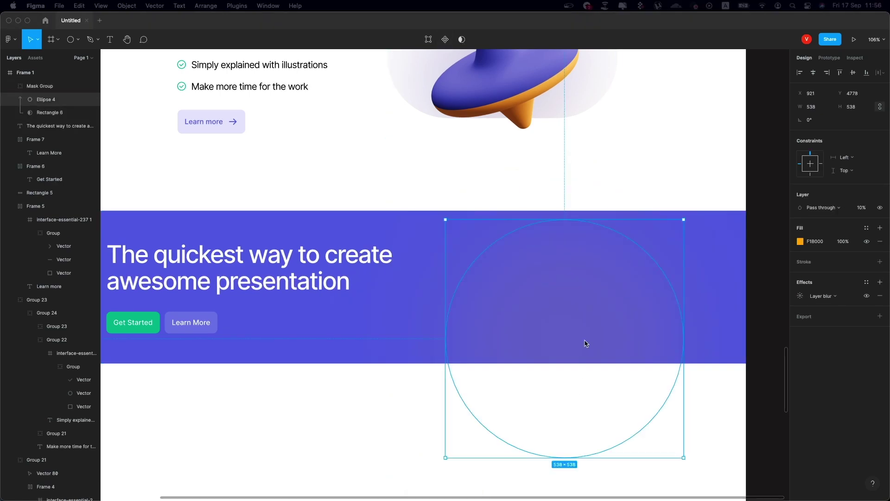
{"action": "key", "text": "super+d"}
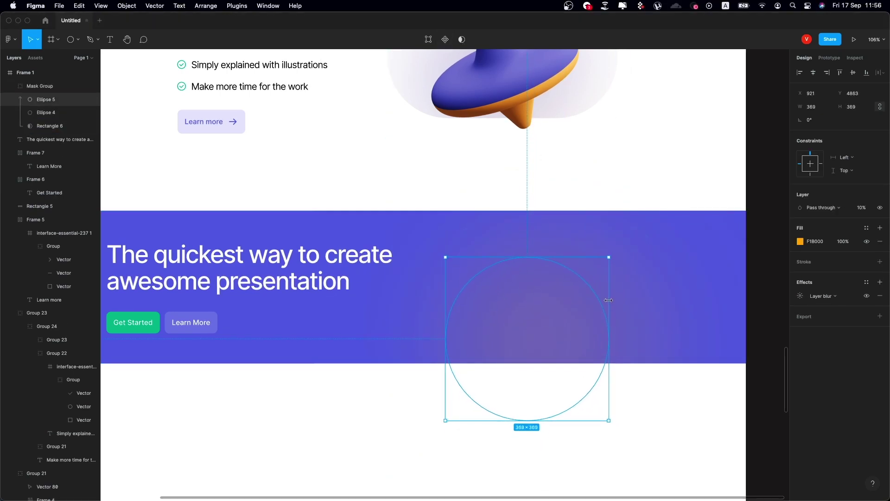
{"action": "left_click_drag", "start_coordinate": [551, 293], "coordinate": [546, 294]}
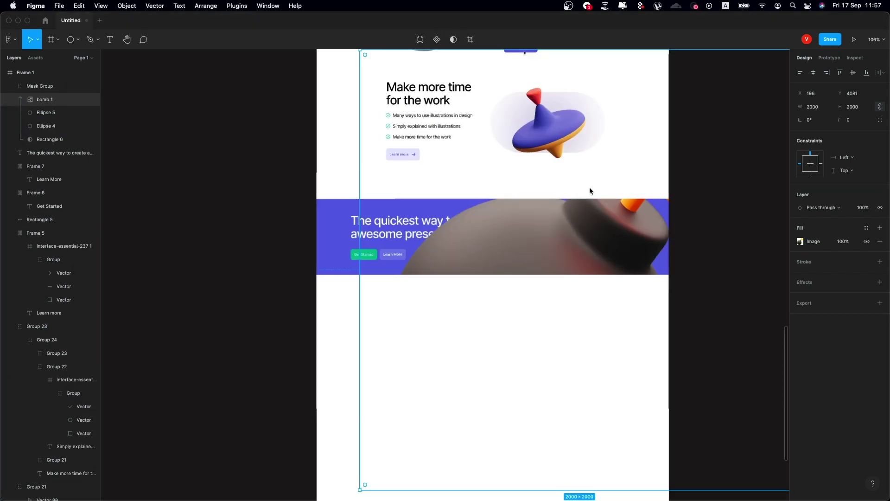
Move the scaled bomb illustration to the blue band's right edge and hide the layout grids
{"action": "scroll", "coordinate": [522, 298], "scroll_direction": "down", "scroll_amount": 3}
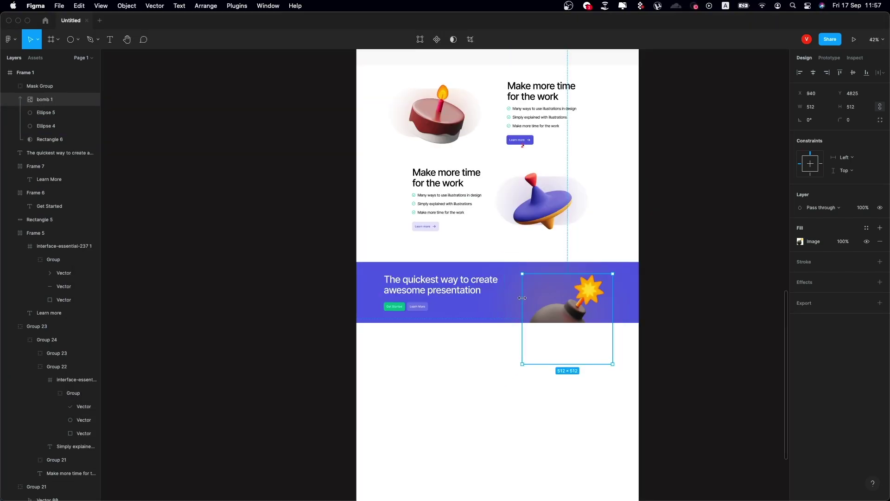
{"action": "scroll", "coordinate": [522, 298], "scroll_direction": "up", "scroll_amount": 5}
{"action": "mouse_move", "coordinate": [522, 298]}
{"action": "left_mouse_down"}
{"action": "mouse_move", "coordinate": [480, 281]}
{"action": "mouse_move", "coordinate": [500, 284]}
{"action": "left_mouse_up"}
{"action": "key", "text": "ctrl+g"}
{"action": "key", "text": "ctrl+g"}
Select the two glow circles, then clear the selection and review the banner
{"action": "scroll", "coordinate": [647, 431], "scroll_direction": "left", "scroll_amount": 2}
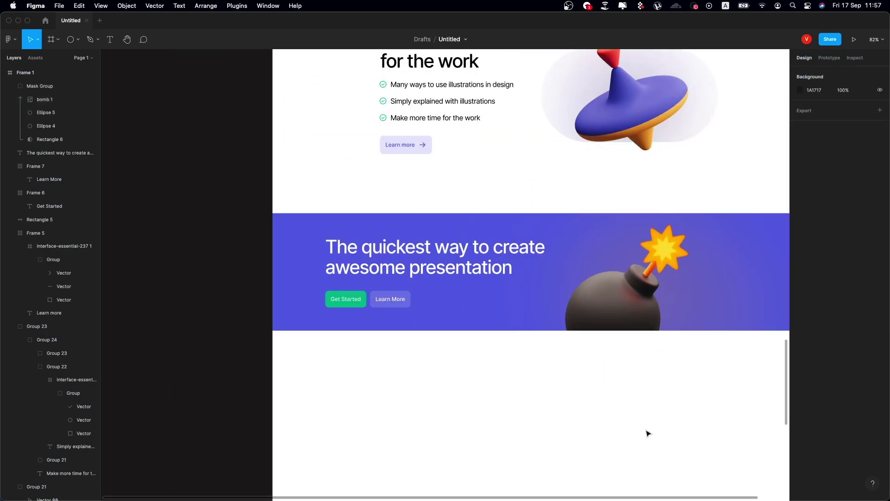
{"action": "scroll", "coordinate": [660, 410], "scroll_direction": "down", "scroll_amount": 3}
{"action": "scroll", "coordinate": [661, 410], "scroll_direction": "up", "scroll_amount": 4}
{"action": "left_click", "coordinate": [691, 363]}
{"action": "left_click", "coordinate": [48, 117], "text": "shift"}
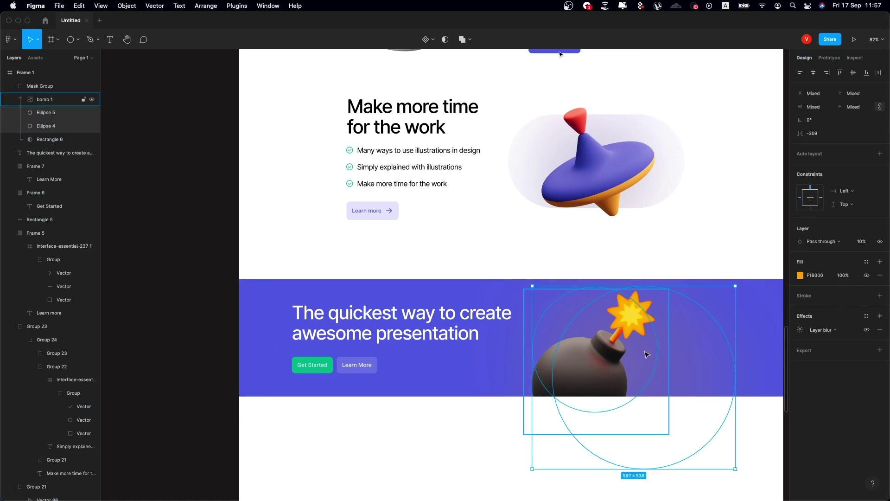
{"action": "key", "text": "Escape"}
{"action": "scroll", "coordinate": [610, 455], "scroll_direction": "down", "scroll_amount": 5}
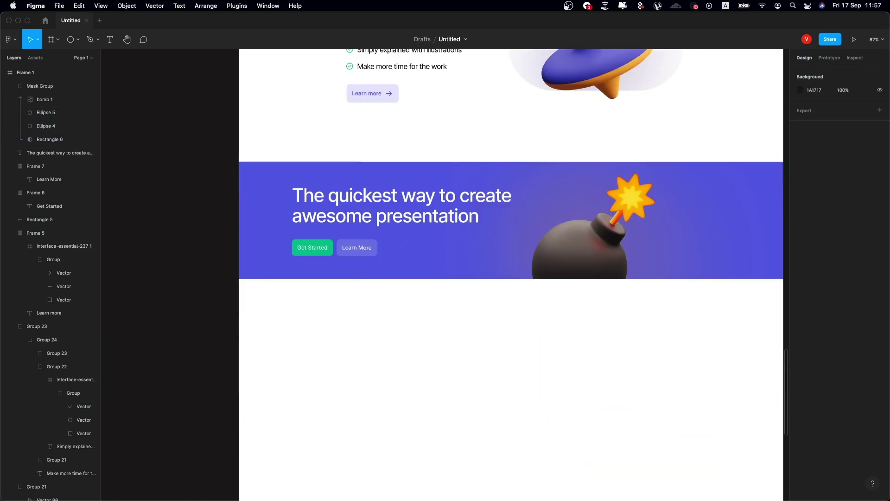
{"action": "scroll", "coordinate": [596, 371], "scroll_direction": "up", "scroll_amount": 5}
{"action": "scroll", "coordinate": [602, 388], "scroll_direction": "down", "scroll_amount": 4}
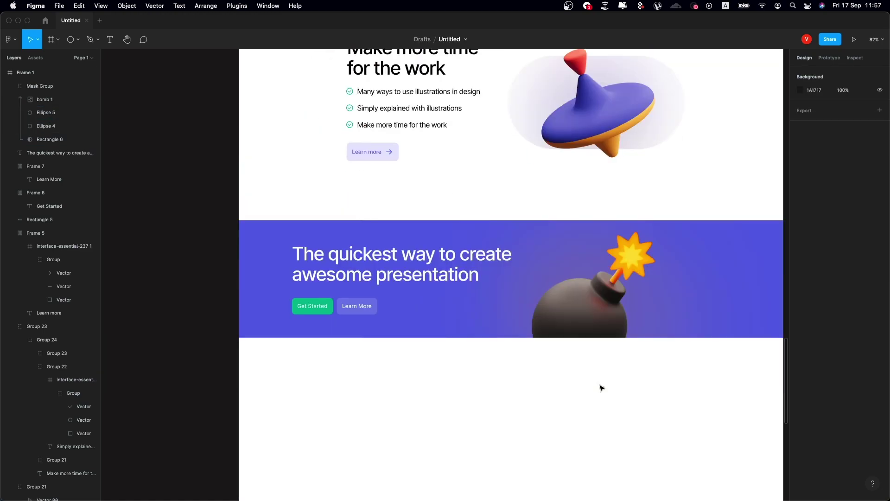
{"action": "scroll", "coordinate": [601, 388], "scroll_direction": "up", "scroll_amount": 15}
Reuse the heading group under the banner, with description beneath and Explore All at far right
{"action": "left_click", "coordinate": [582, 295]}
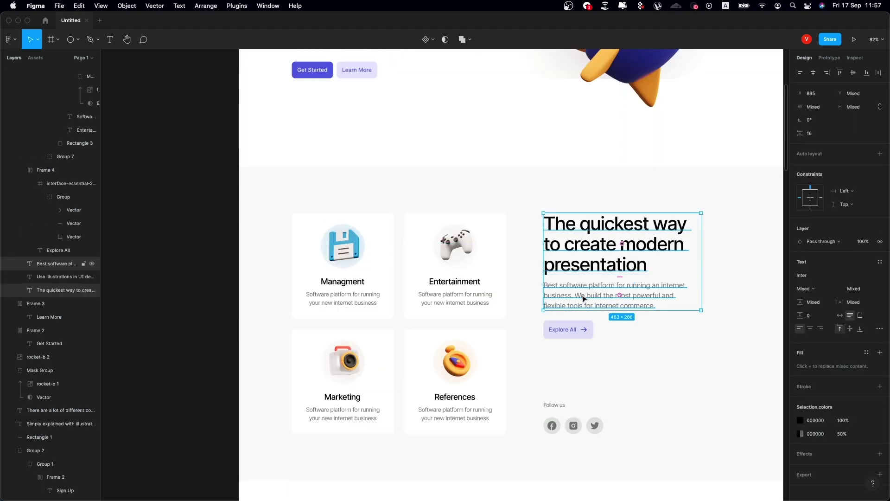
{"action": "left_click", "coordinate": [570, 275], "text": "shift"}
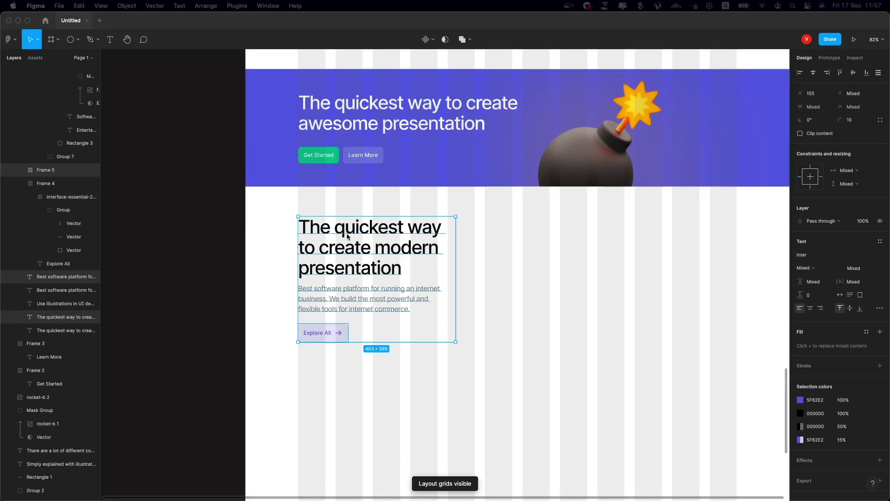
{"action": "key", "text": "ctrl+z"}
{"action": "left_click", "coordinate": [453, 234]}
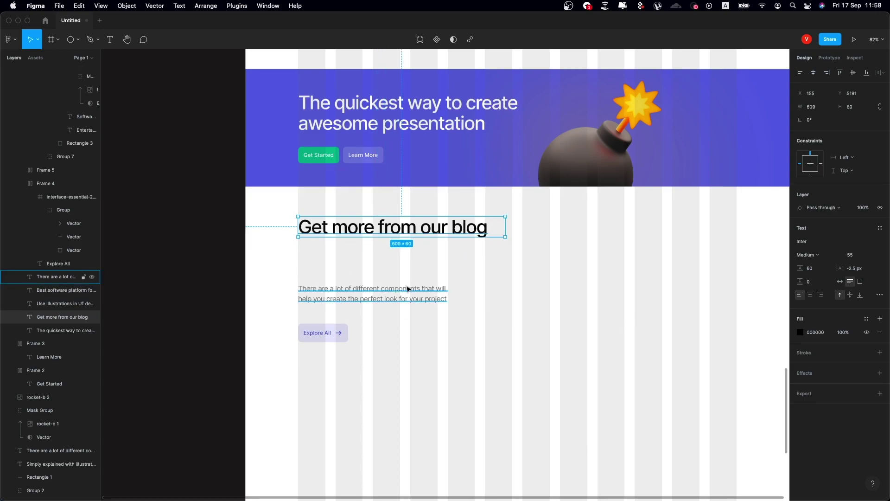
{"action": "left_click_drag", "start_coordinate": [407, 289], "coordinate": [392, 258]}
{"action": "mouse_move", "coordinate": [324, 332]}
{"action": "left_mouse_down"}
{"action": "mouse_move", "coordinate": [479, 259]}
{"action": "mouse_move", "coordinate": [666, 244]}
{"action": "left_mouse_up"}
{"action": "key", "text": "ctrl+g"}
{"action": "key", "text": "ctrl+g"}
Draw a 410×275 card rectangle filled F7F7FA below the blog heading
{"action": "left_click", "coordinate": [274, 278]}
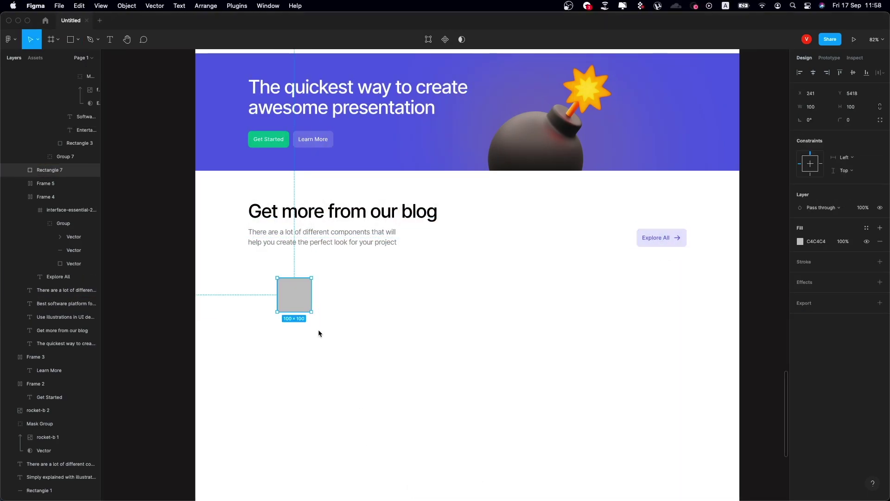
{"action": "key", "text": "ctrl+g"}
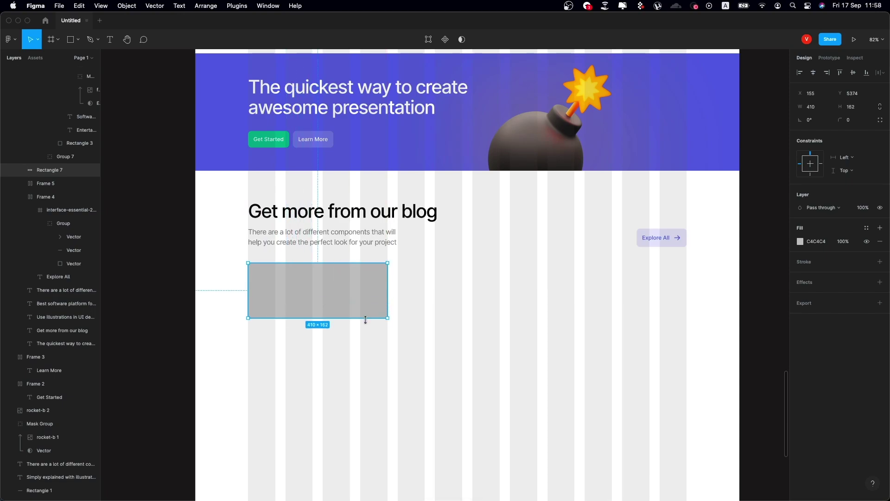
{"action": "left_click_drag", "start_coordinate": [363, 357], "coordinate": [364, 357]}
{"action": "key", "text": "ctrl+g"}
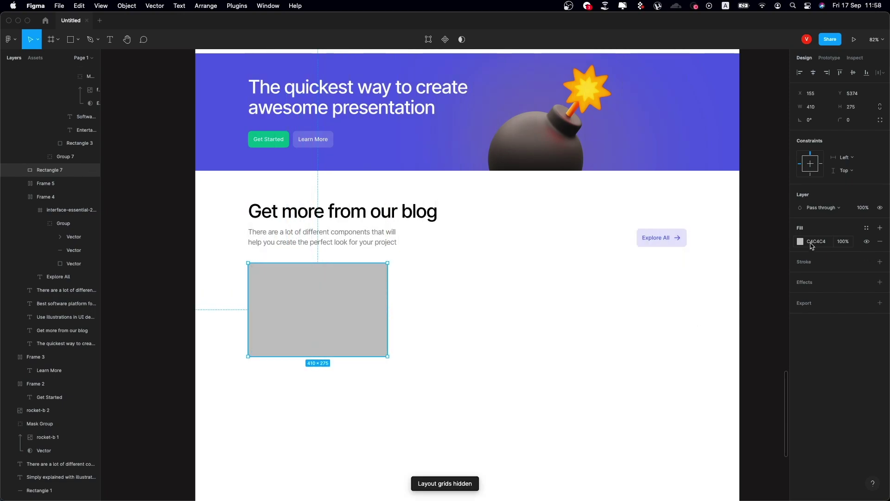
{"action": "key", "text": "ctrl+alt+v"}
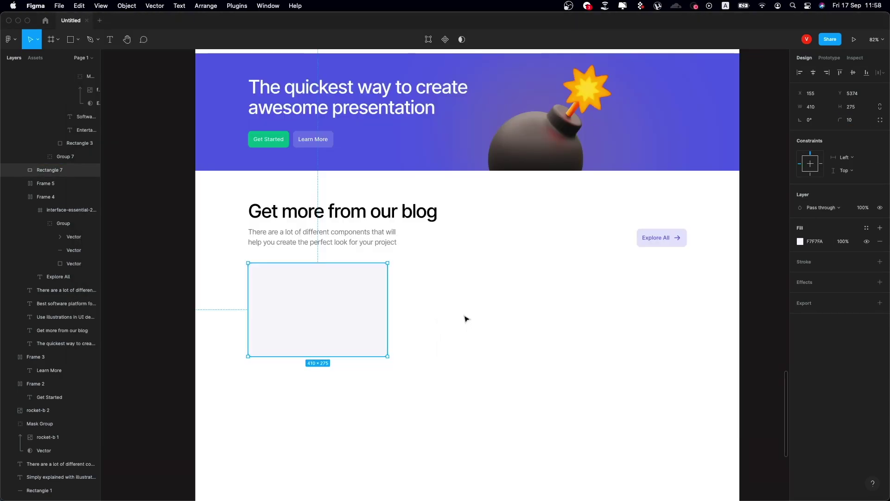
{"action": "left_click_drag", "start_coordinate": [466, 318], "coordinate": [421, 282]}
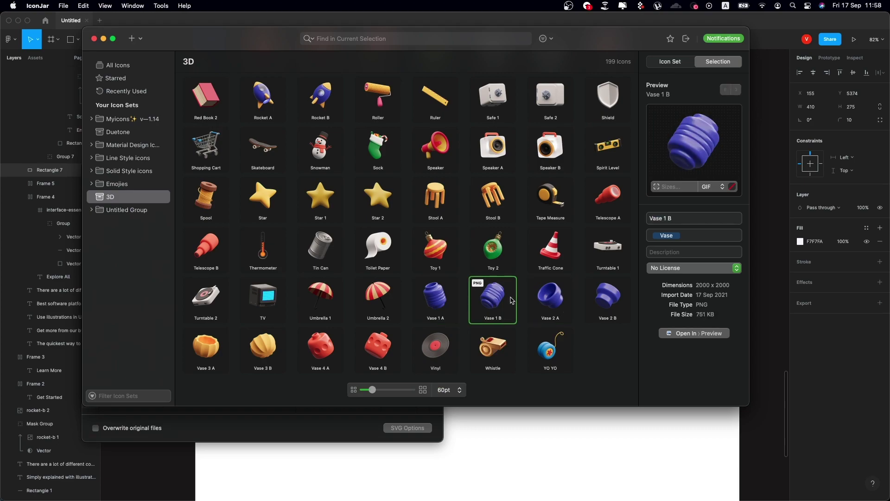
Drop the Vase 1 B image from IconJar, shrink it and centre it in the blog card
{"action": "left_click_drag", "start_coordinate": [512, 301], "coordinate": [496, 258]}
{"action": "key", "text": "shift+2"}
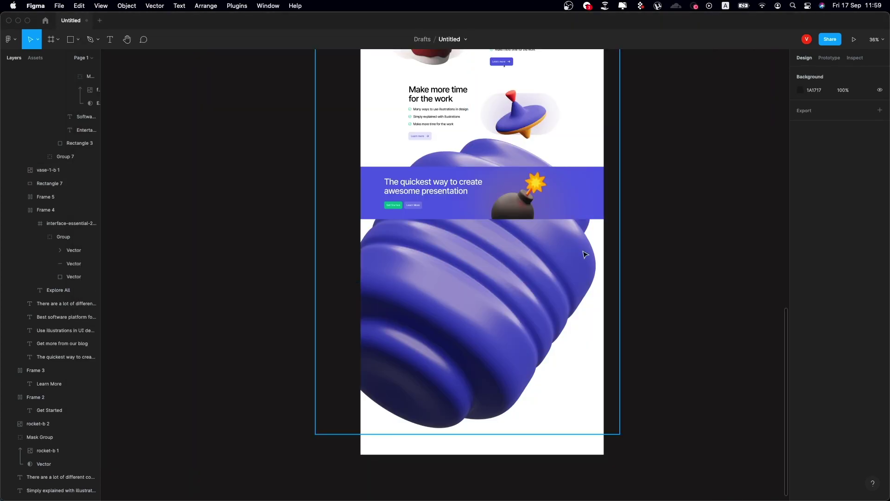
{"action": "left_click_drag", "start_coordinate": [621, 433], "coordinate": [480, 293]}
{"action": "scroll", "coordinate": [480, 283], "scroll_direction": "up", "scroll_amount": 5}
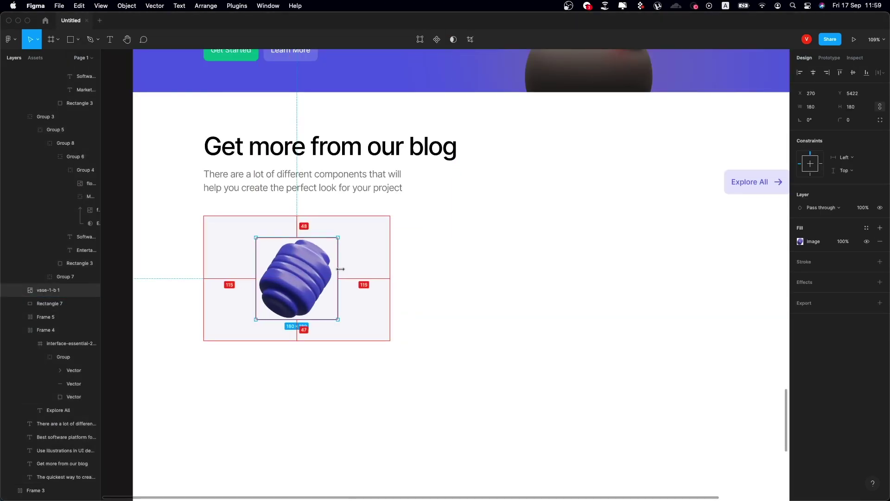
{"action": "mouse_move", "coordinate": [297, 278]}
{"action": "left_mouse_down"}
{"action": "mouse_move", "coordinate": [321, 285]}
{"action": "mouse_move", "coordinate": [334, 254]}
{"action": "left_mouse_up"}
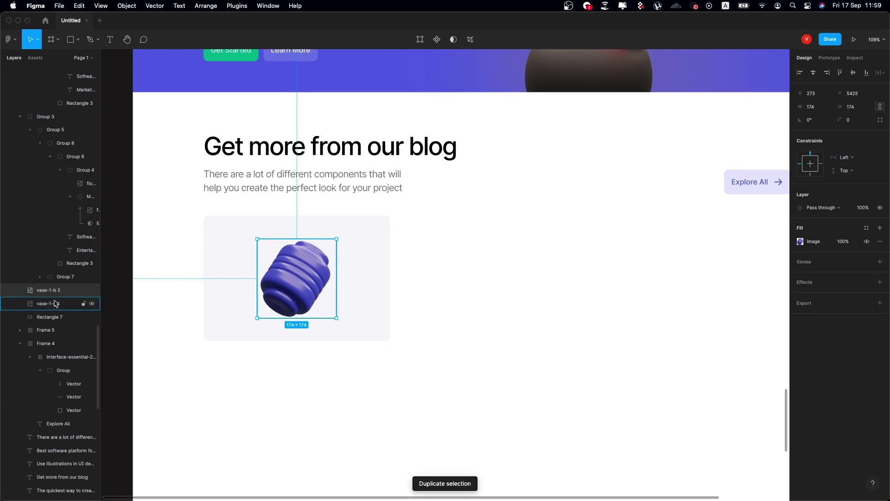
Duplicate the vase and give the copy a layer blur at 60% opacity as a glow
{"action": "left_click", "coordinate": [50, 317], "text": "shift"}
{"action": "key", "text": "super+ctrl+m"}
{"action": "left_click", "coordinate": [58, 317]}
{"action": "left_click", "coordinate": [880, 282]}
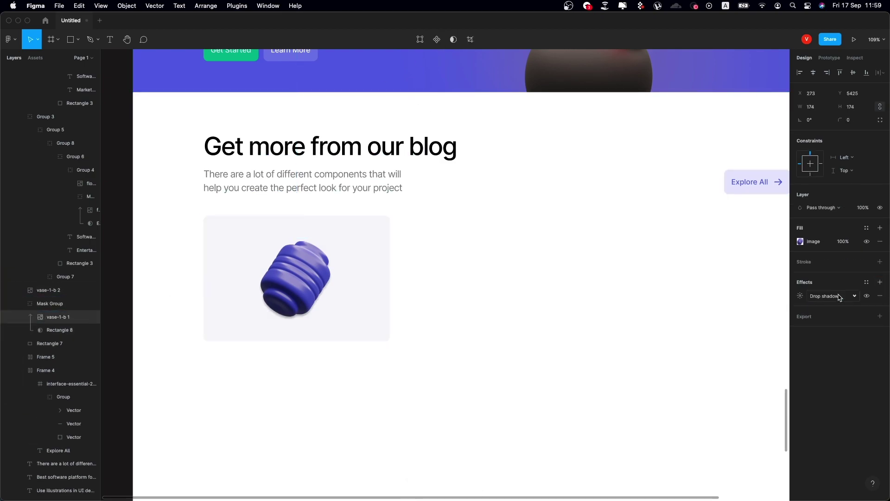
{"action": "left_click", "coordinate": [840, 297]}
{"action": "key", "text": "Return"}
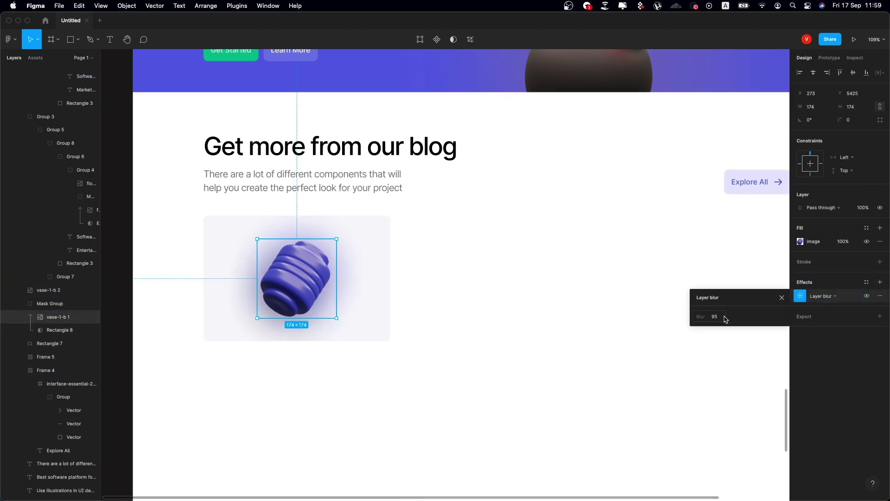
{"action": "key", "text": "6"}
{"action": "left_click", "coordinate": [524, 353]}
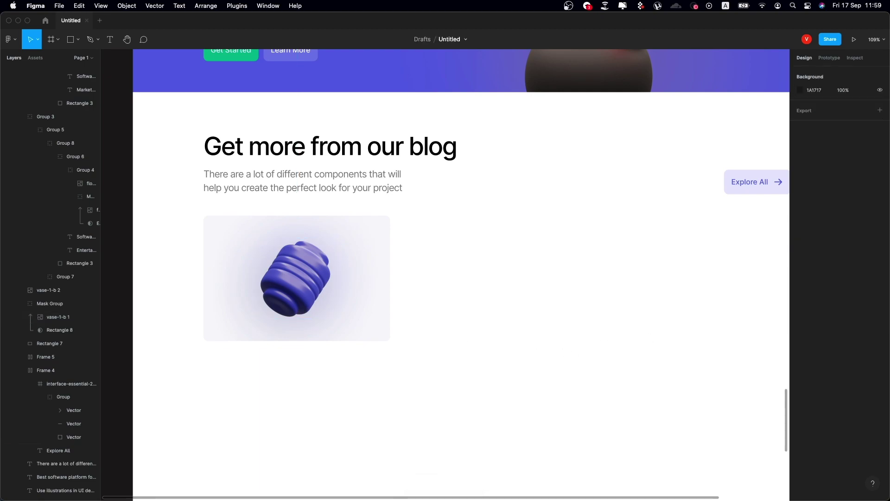
Check the card and blog heading, then select the Marketing text from the cards section
{"action": "left_click", "coordinate": [381, 332]}
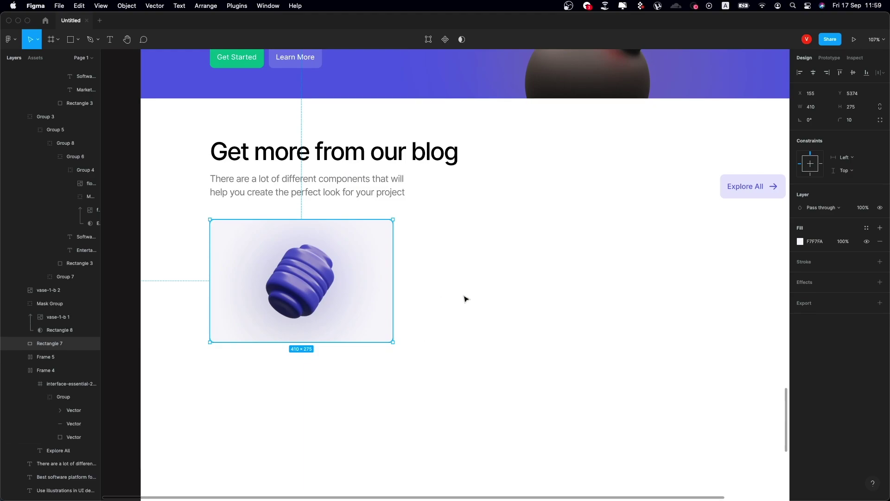
{"action": "left_click", "coordinate": [465, 298]}
{"action": "scroll", "coordinate": [410, 328], "scroll_direction": "down", "scroll_amount": 5}
{"action": "left_click", "coordinate": [371, 235]}
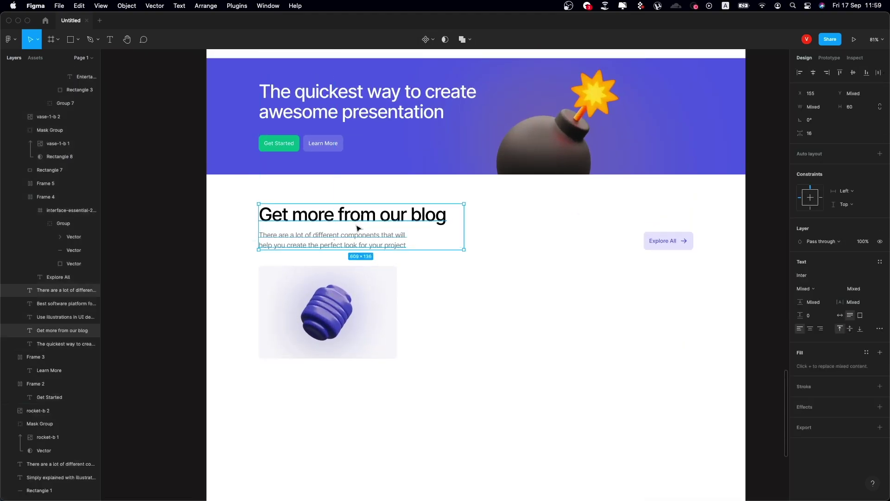
{"action": "scroll", "coordinate": [353, 242], "scroll_direction": "down", "scroll_amount": 10}
{"action": "left_click", "coordinate": [308, 275], "text": "shift"}
Add the blog post title and description under the vase, with a copy placed below as a tag label
{"action": "scroll", "coordinate": [308, 275], "scroll_direction": "down", "scroll_amount": 15}
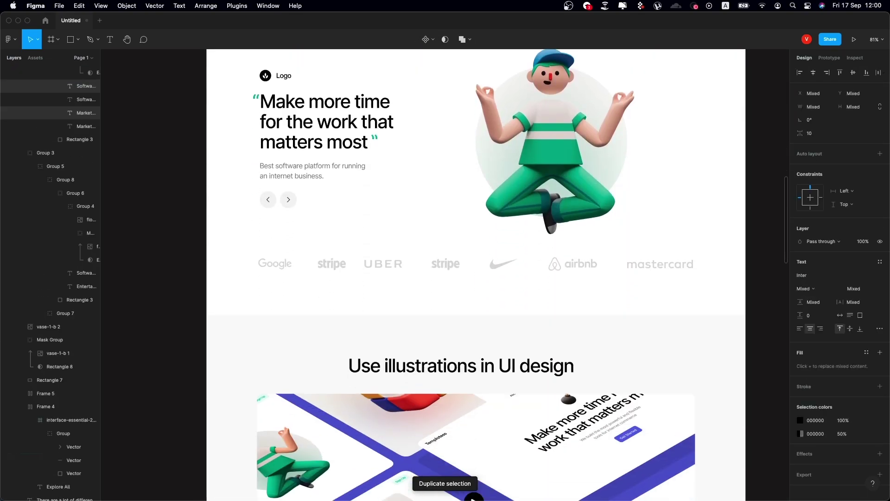
{"action": "scroll", "coordinate": [320, 367], "scroll_direction": "down", "scroll_amount": 3}
{"action": "key", "text": "alt+super+l"}
{"action": "key", "text": "ctrl+g"}
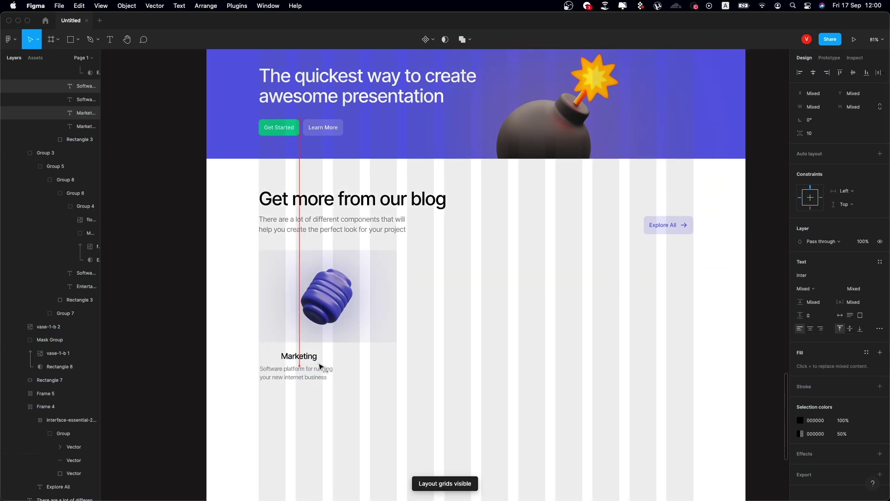
{"action": "left_click", "coordinate": [271, 357]}
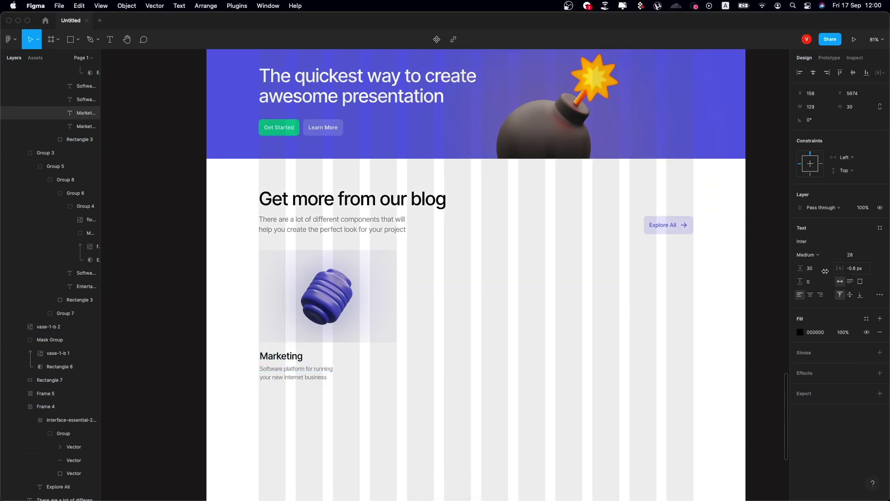
{"action": "key", "text": "super+z"}
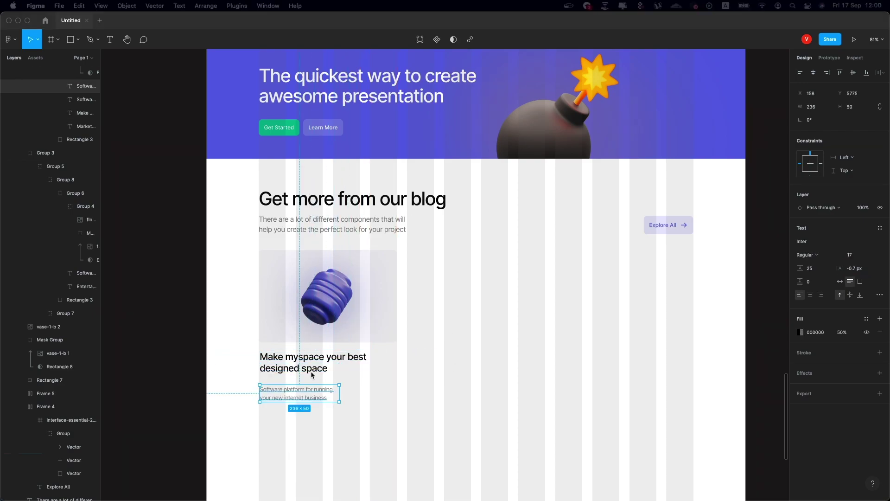
{"action": "key", "text": "ctrl+g"}
{"action": "key", "text": "super+d"}
{"action": "left_click_drag", "start_coordinate": [351, 396], "coordinate": [310, 403]}
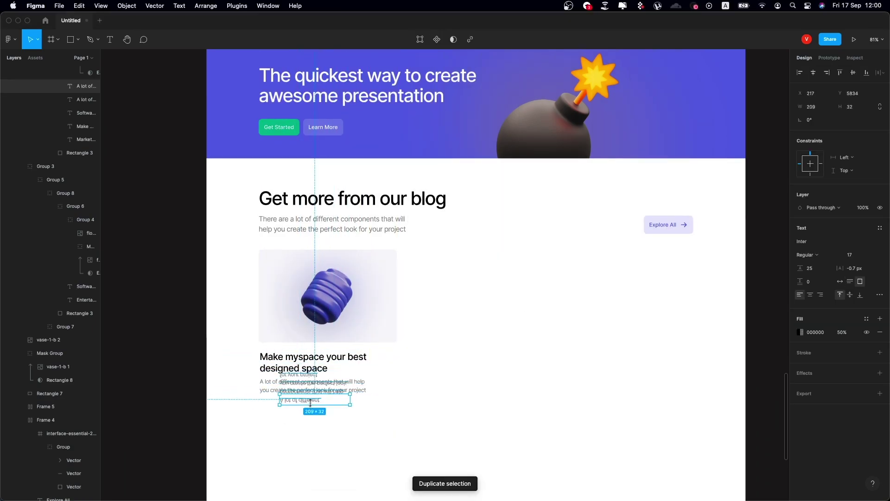
Colour the Design label green 2AB691 and wrap it in an auto layout frame
{"action": "left_click", "coordinate": [297, 123]}
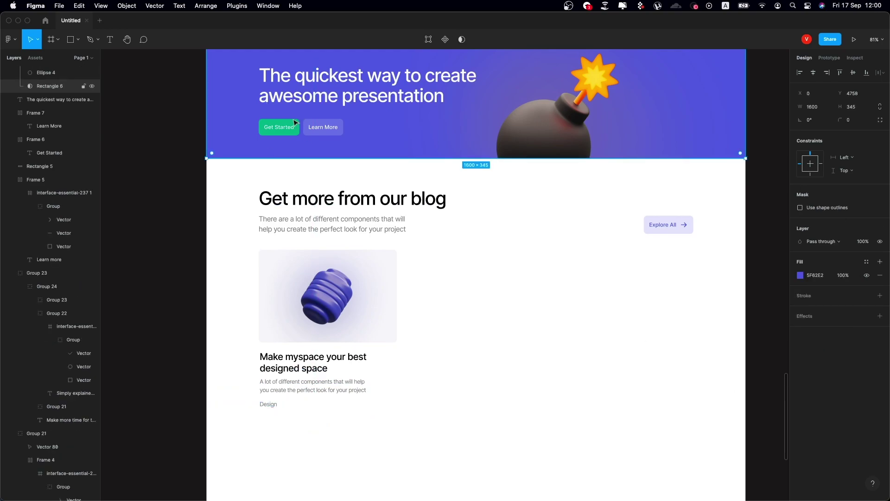
{"action": "scroll", "coordinate": [294, 122], "scroll_direction": "up", "scroll_amount": 5}
{"action": "scroll", "coordinate": [510, 232], "scroll_direction": "up", "scroll_amount": 5}
{"action": "scroll", "coordinate": [722, 296], "scroll_direction": "down", "scroll_amount": 10}
{"action": "scroll", "coordinate": [722, 297], "scroll_direction": "down", "scroll_amount": 5}
{"action": "left_click", "coordinate": [269, 251]}
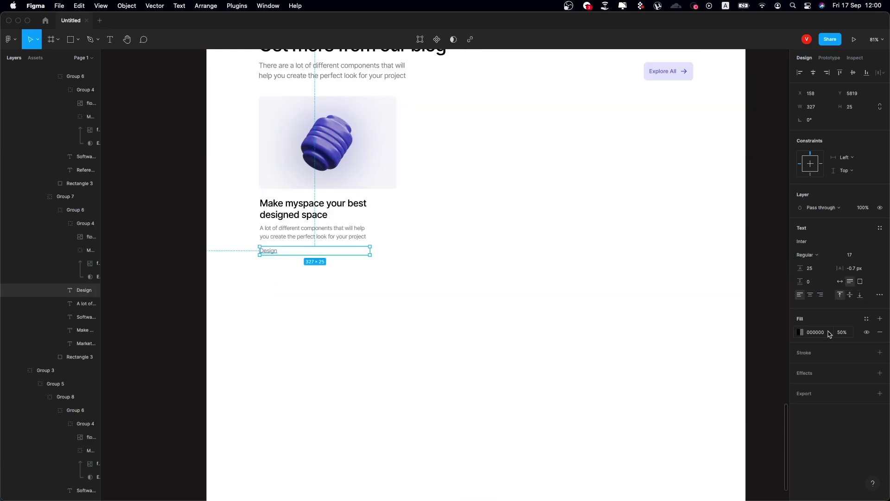
{"action": "key", "text": "super+alt+v"}
{"action": "scroll", "coordinate": [252, 260], "scroll_direction": "up", "scroll_amount": 2}
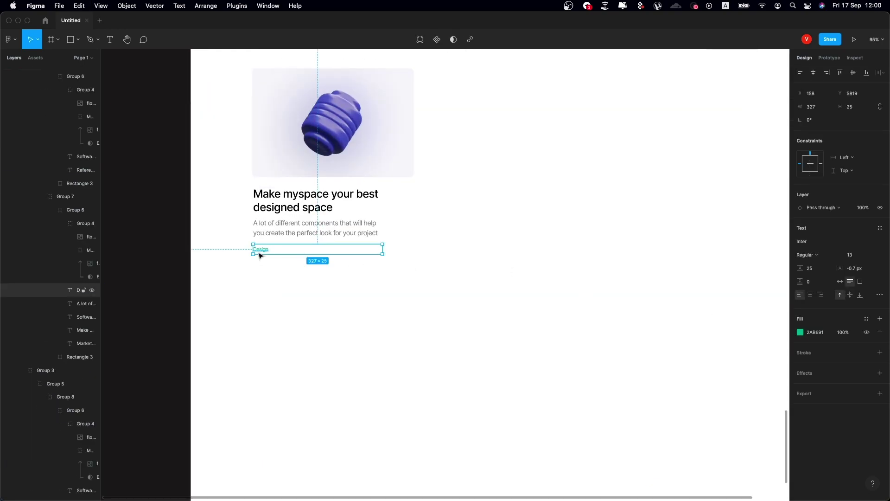
{"action": "key", "text": "shift+a"}
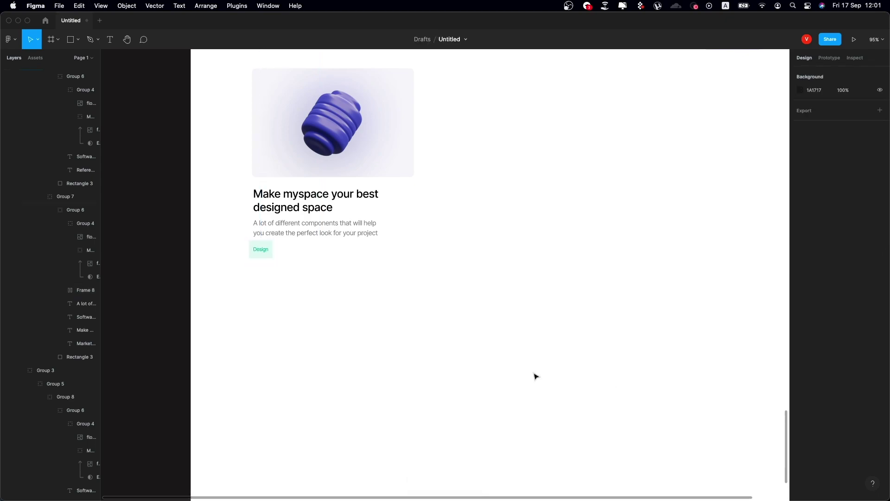
Adjust the Design tag's padding, align it with the text above, and give it a 5 corner radius
{"action": "scroll", "coordinate": [292, 273], "scroll_direction": "up", "scroll_amount": 5}
{"action": "left_click", "coordinate": [228, 215]}
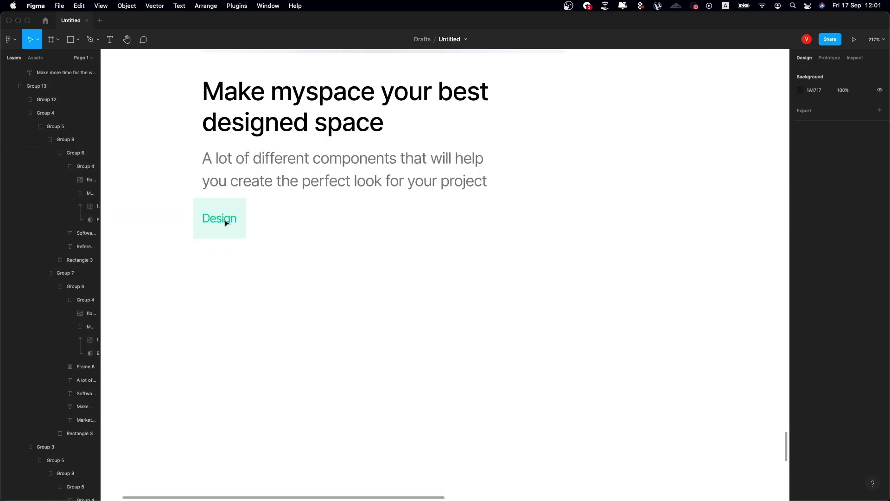
{"action": "left_click", "coordinate": [226, 223]}
{"action": "double_click", "coordinate": [225, 223]}
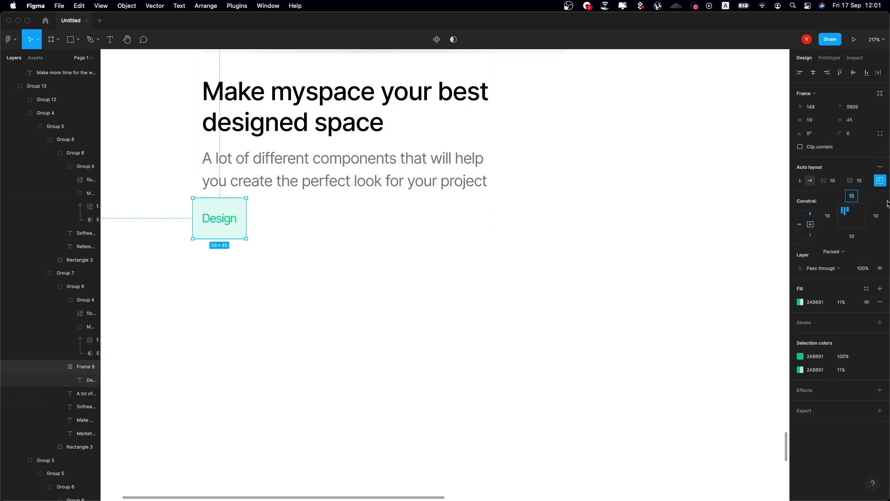
{"action": "left_click", "coordinate": [225, 216]}
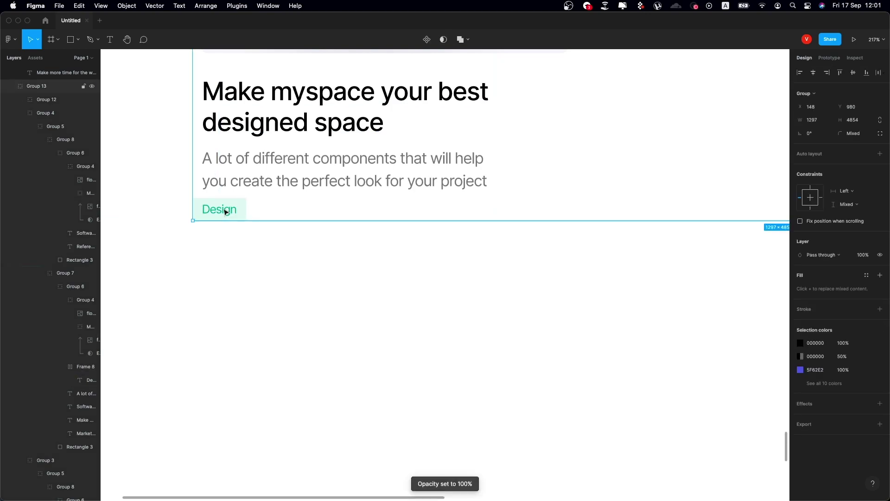
{"action": "double_click", "coordinate": [224, 215]}
{"action": "left_click_drag", "start_coordinate": [219, 210], "coordinate": [229, 216]}
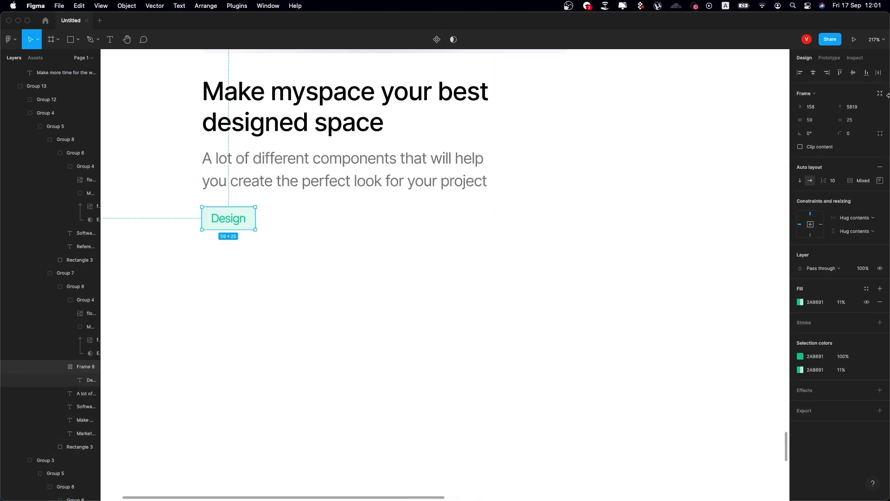
{"action": "key", "text": "Return"}
{"action": "scroll", "coordinate": [519, 279], "scroll_direction": "down", "scroll_amount": 5}
{"action": "scroll", "coordinate": [328, 401], "scroll_direction": "up", "scroll_amount": 3}
Group the description, heading, Design tag and vase into one card and duplicate it
{"action": "left_click", "coordinate": [332, 392], "text": "shift"}
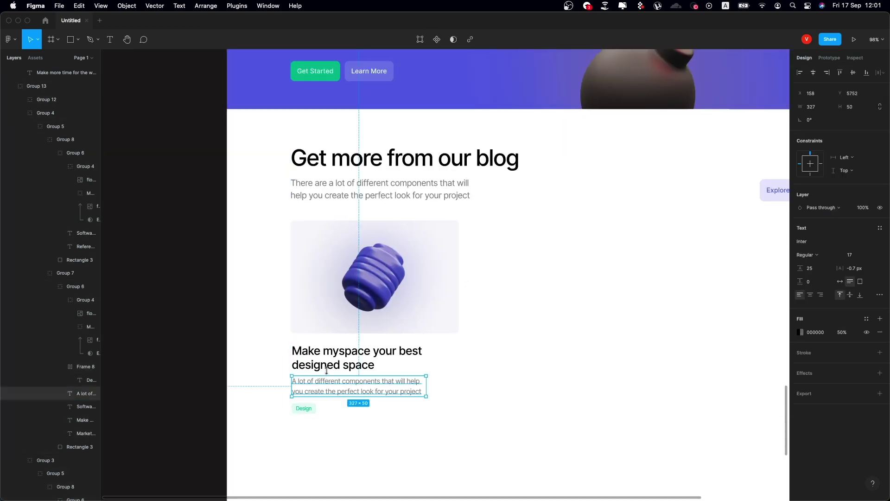
{"action": "left_click", "coordinate": [417, 352], "text": "shift"}
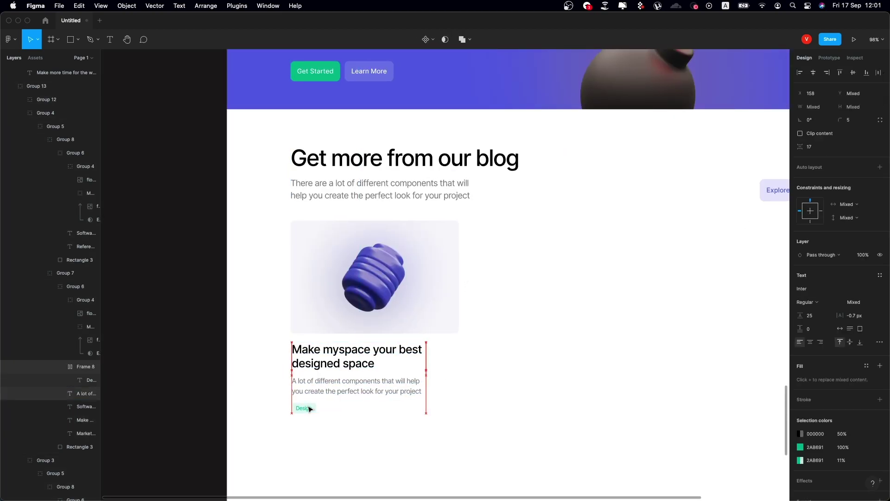
{"action": "left_click", "coordinate": [304, 406], "text": "shift"}
{"action": "left_click", "coordinate": [394, 288], "text": "shift"}
{"action": "left_click", "coordinate": [432, 291]}
{"action": "key", "text": "super+d"}
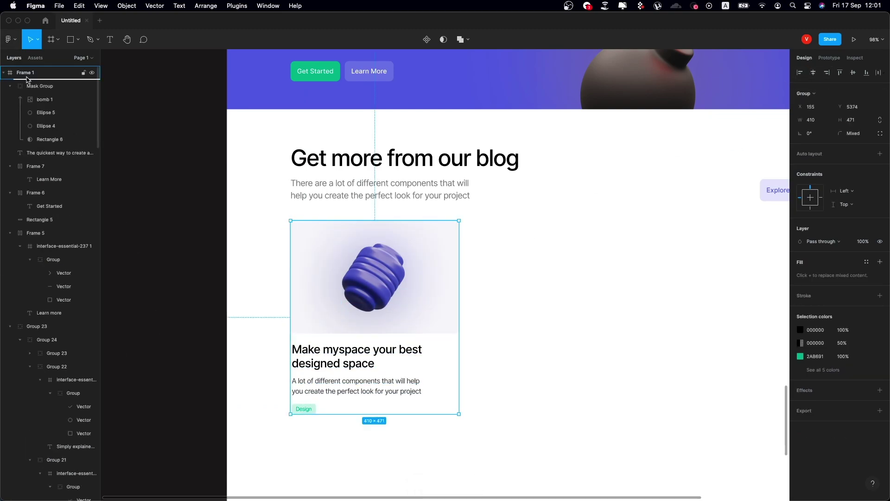
Place the card copy beside the original and load the red vase image
{"action": "left_click_drag", "start_coordinate": [442, 350], "coordinate": [642, 350]}
{"action": "scroll", "coordinate": [642, 350], "scroll_direction": "right", "scroll_amount": 3}
{"action": "key", "text": "shift+super+k"}
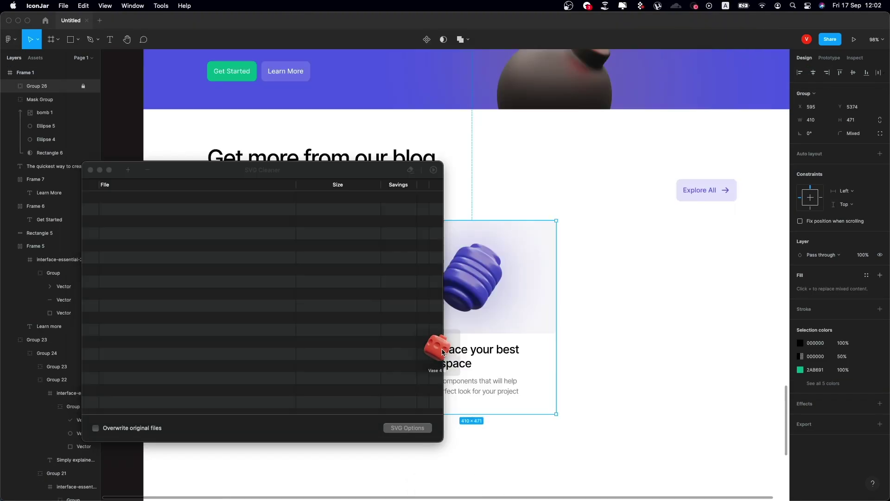
{"action": "left_click", "coordinate": [564, 307]}
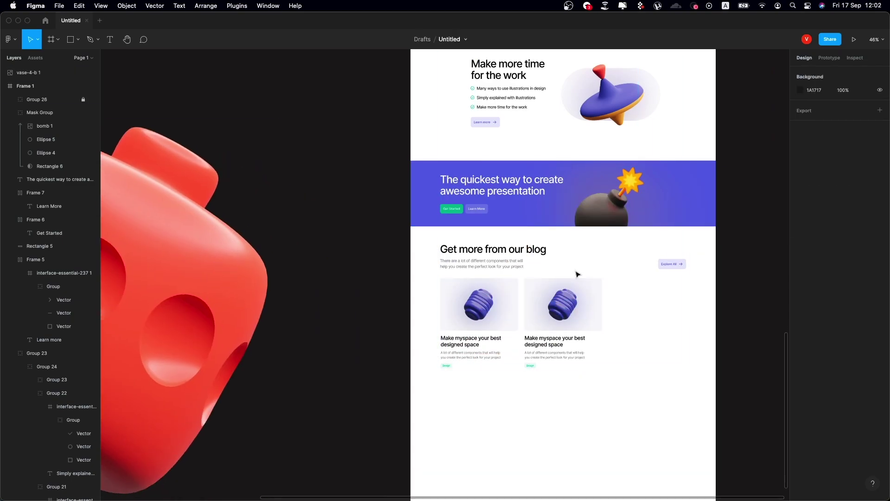
{"action": "scroll", "coordinate": [579, 371], "scroll_direction": "up", "scroll_amount": 3}
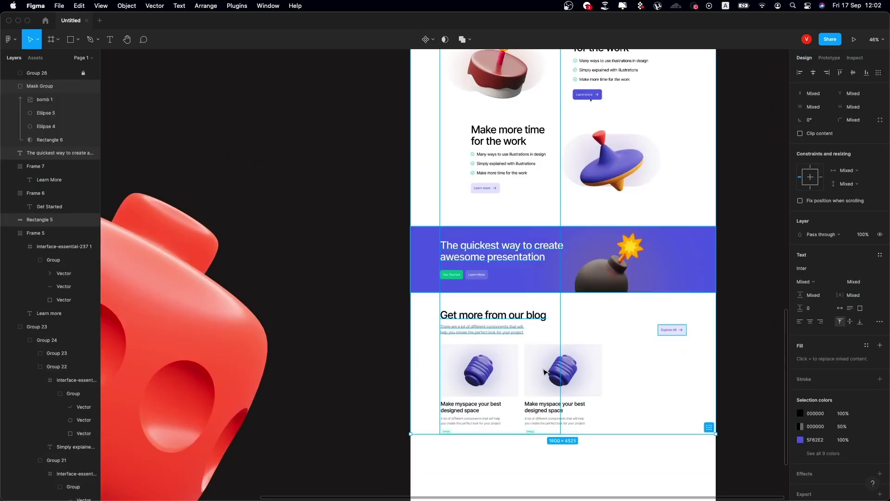
{"action": "scroll", "coordinate": [601, 451], "scroll_direction": "up", "scroll_amount": 5}
{"action": "scroll", "coordinate": [602, 452], "scroll_direction": "down", "scroll_amount": 7}
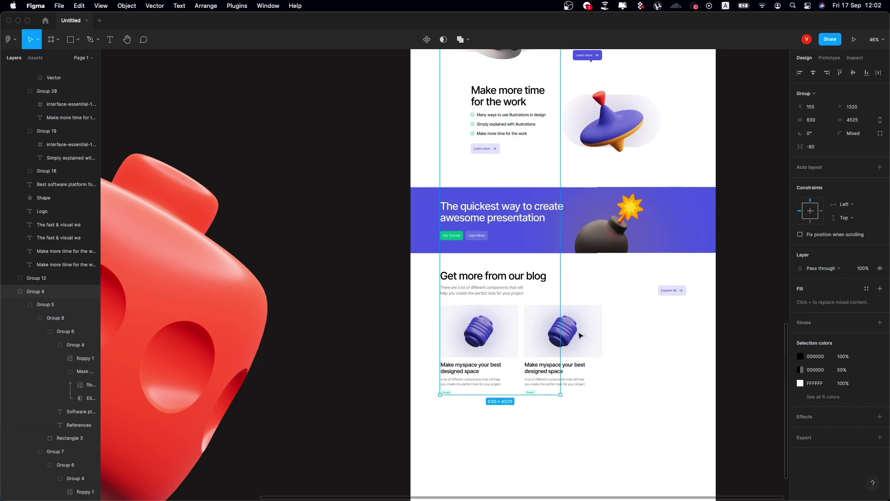
{"action": "key", "text": "t"}
{"action": "key", "text": "v"}
Swap the red vase into the second card with a 50% opacity glow and update its 3D Illustrations text
{"action": "scroll", "coordinate": [51, 232], "scroll_direction": "up", "scroll_amount": 10}
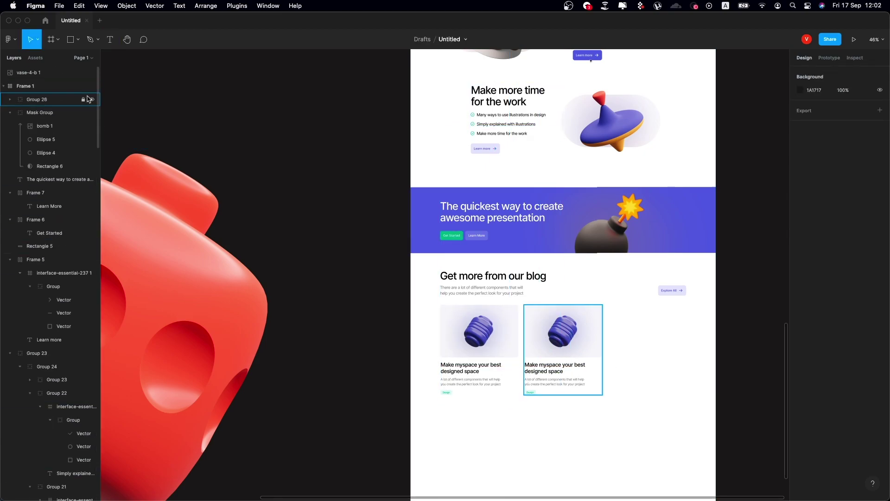
{"action": "left_click", "coordinate": [556, 328]}
{"action": "key", "text": "ctrl+v"}
{"action": "scroll", "coordinate": [588, 340], "scroll_direction": "up", "scroll_amount": 5}
{"action": "left_click", "coordinate": [880, 296]}
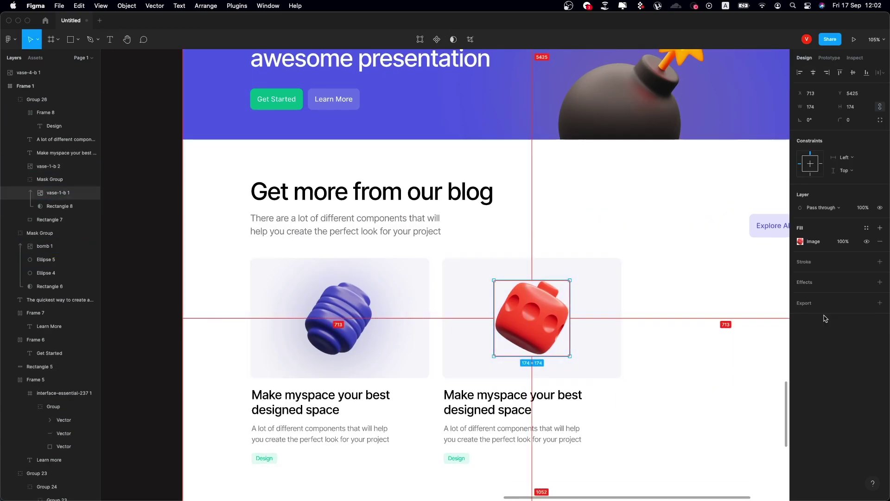
{"action": "key", "text": "5"}
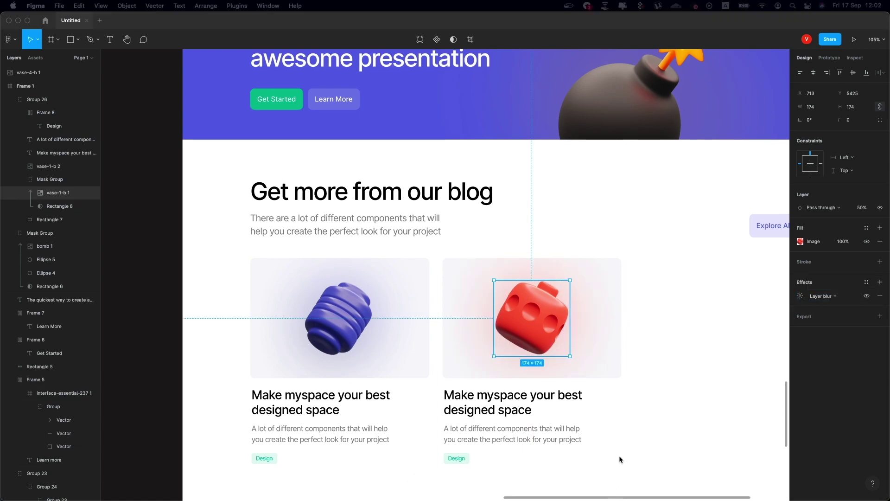
{"action": "key", "text": "minus"}
{"action": "key", "text": "shift+Return"}
{"action": "key", "text": "ctrl+g"}
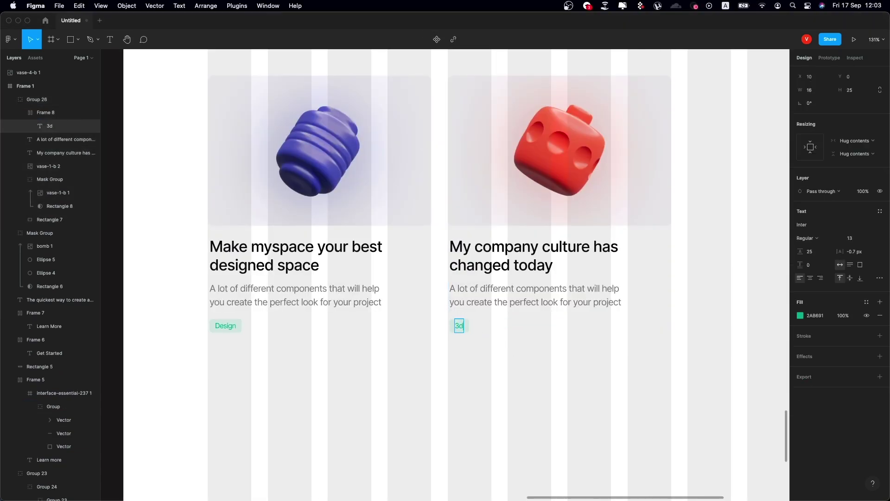
{"action": "type", "text": "trations"}
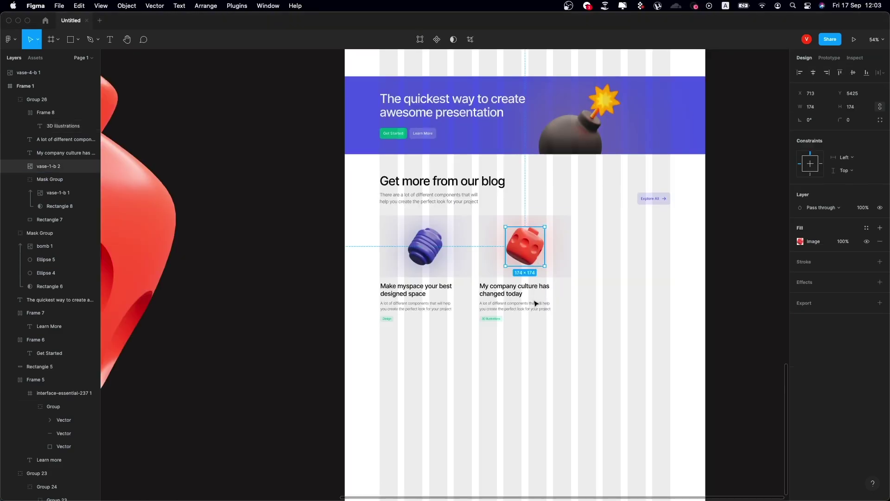
Duplicate the first card as a third card and change its tag to Development
{"action": "left_click_drag", "start_coordinate": [358, 212], "coordinate": [436, 283]}
{"action": "key", "text": "ctrl+d"}
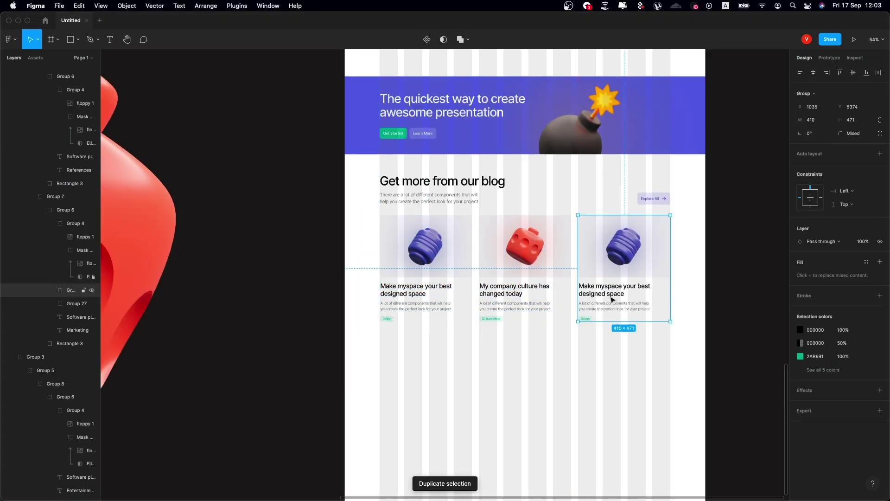
{"action": "key", "text": "ctrl+g"}
{"action": "scroll", "coordinate": [609, 343], "scroll_direction": "up", "scroll_amount": 5}
{"action": "double_click", "coordinate": [580, 318]}
{"action": "type", "text": "Devel"}
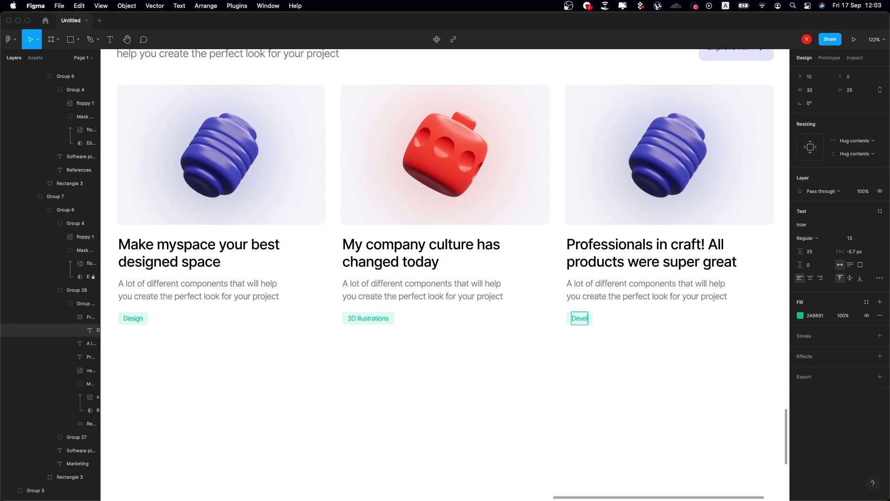
{"action": "key", "text": "Escape"}
{"action": "scroll", "coordinate": [592, 374], "scroll_direction": "down", "scroll_amount": 5}
Place the orange vase in the third card with a layer-blur glow at 30% opacity
{"action": "key", "text": "ctrl+shift+k"}
{"action": "double_click", "coordinate": [378, 348]}
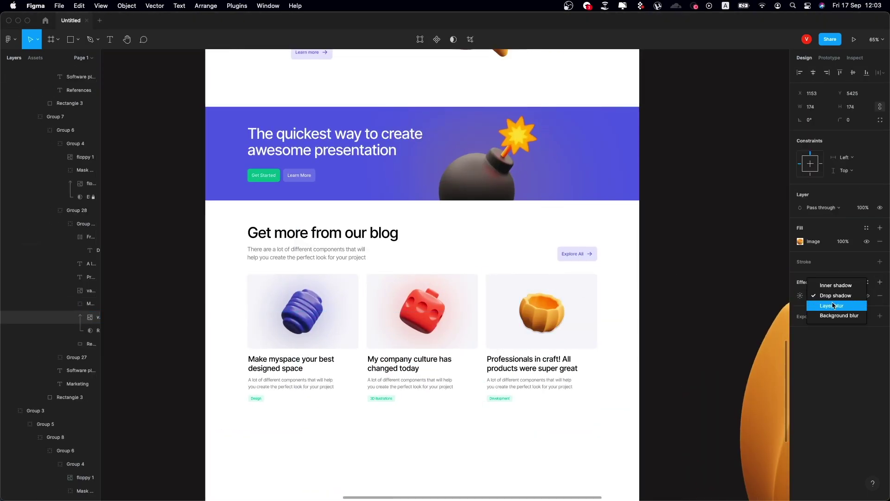
{"action": "left_click", "coordinate": [834, 305]}
{"action": "key", "text": "3"}
{"action": "scroll", "coordinate": [268, 127], "scroll_direction": "down", "scroll_amount": 5}
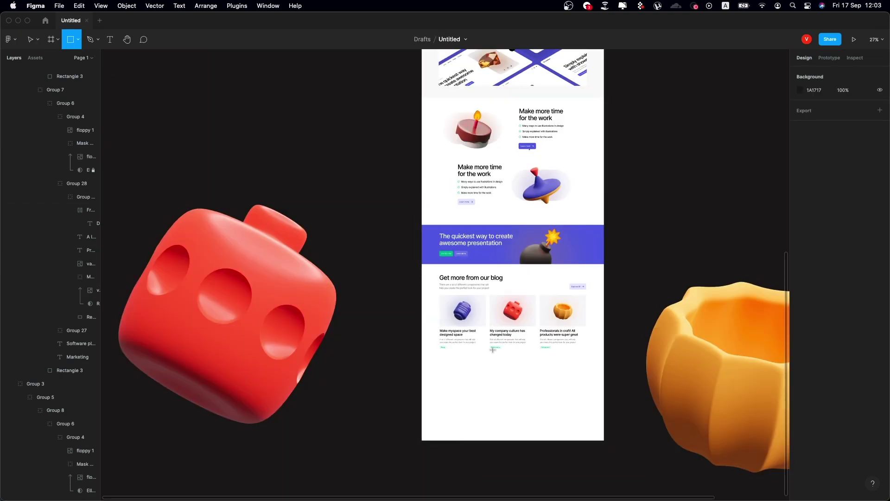
Draw a black footer rectangle below the blog cards and copy the Logo text into it
{"action": "left_click_drag", "start_coordinate": [423, 372], "coordinate": [601, 439]}
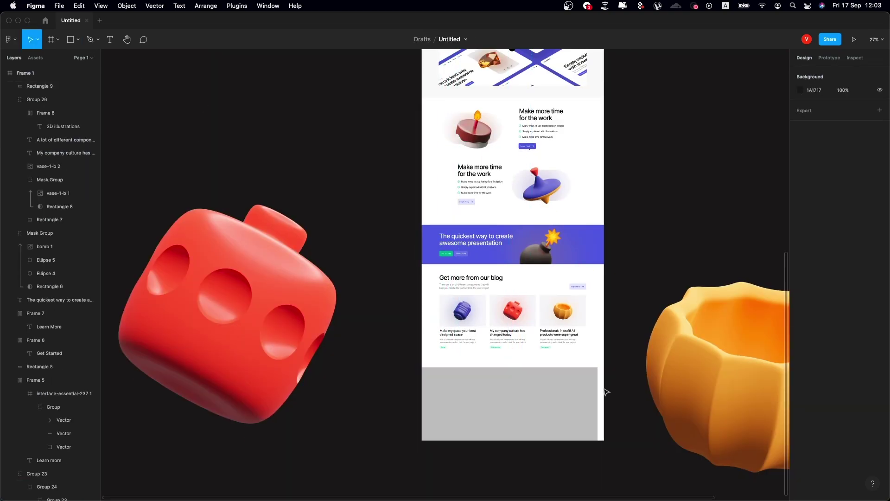
{"action": "left_click", "coordinate": [564, 399]}
{"action": "scroll", "coordinate": [557, 389], "scroll_direction": "up", "scroll_amount": 2}
{"action": "left_click_drag", "start_coordinate": [408, 354], "coordinate": [561, 286]}
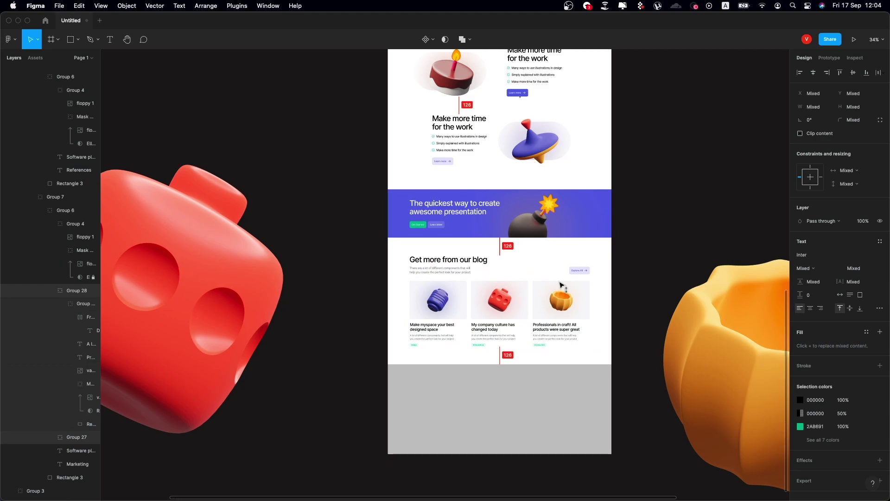
{"action": "left_click", "coordinate": [572, 405]}
{"action": "left_click", "coordinate": [801, 254]}
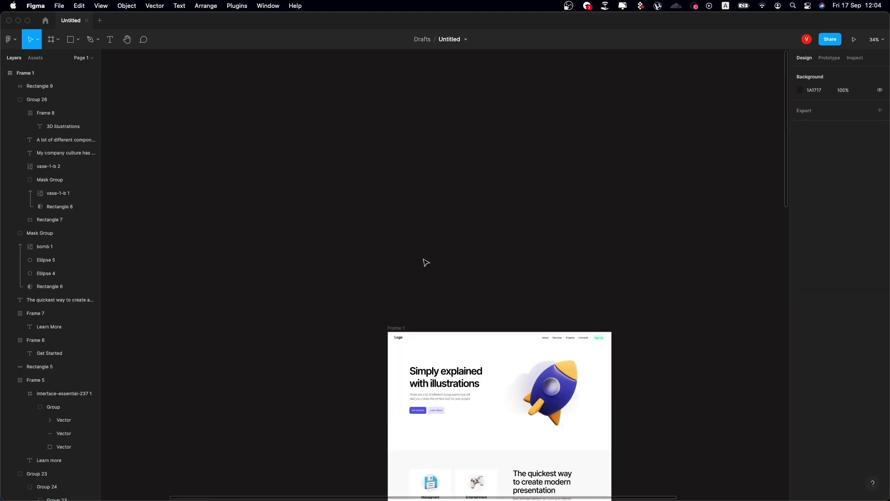
{"action": "key", "text": "ctrl+d"}
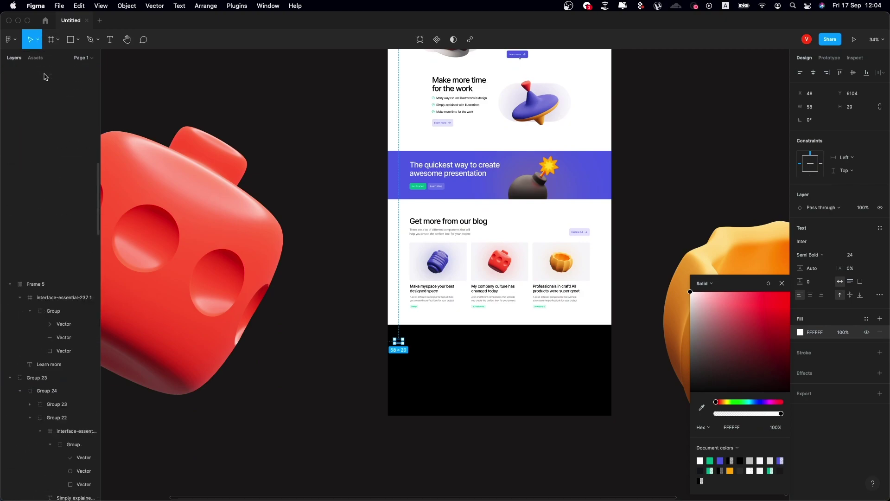
Add a Home heading in a footer column with a fainter Regular-weight Home copy beneath
{"action": "scroll", "coordinate": [352, 335], "scroll_direction": "up", "scroll_amount": 5}
{"action": "key", "text": "ctrl+g"}
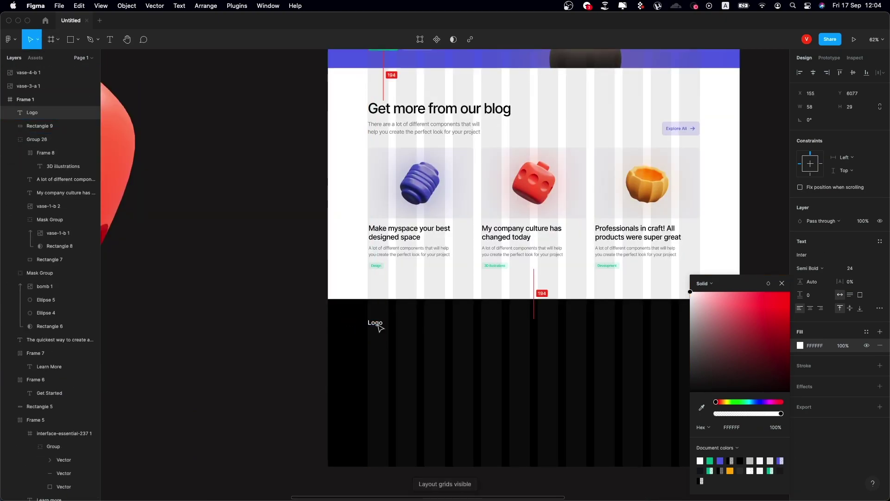
{"action": "scroll", "coordinate": [379, 328], "scroll_direction": "up", "scroll_amount": 5}
{"action": "key", "text": "ctrl+d"}
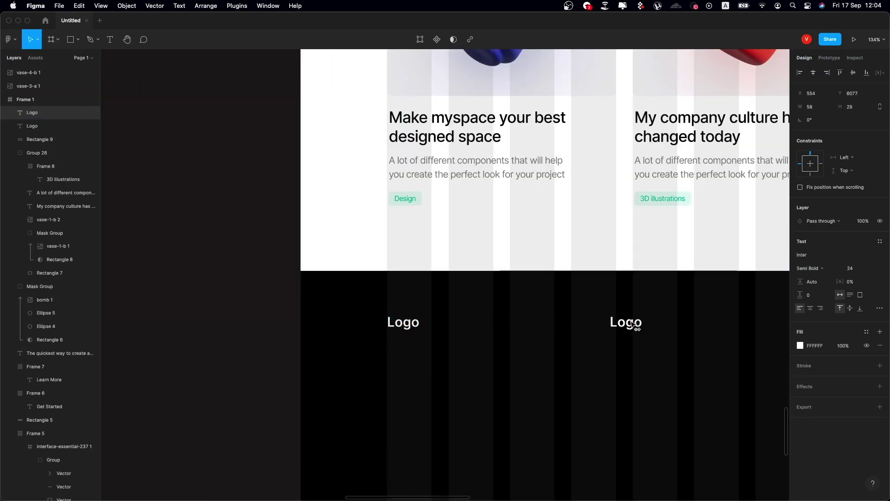
{"action": "type", "text": "Home"}
{"action": "scroll", "coordinate": [650, 321], "scroll_direction": "right", "scroll_amount": 3}
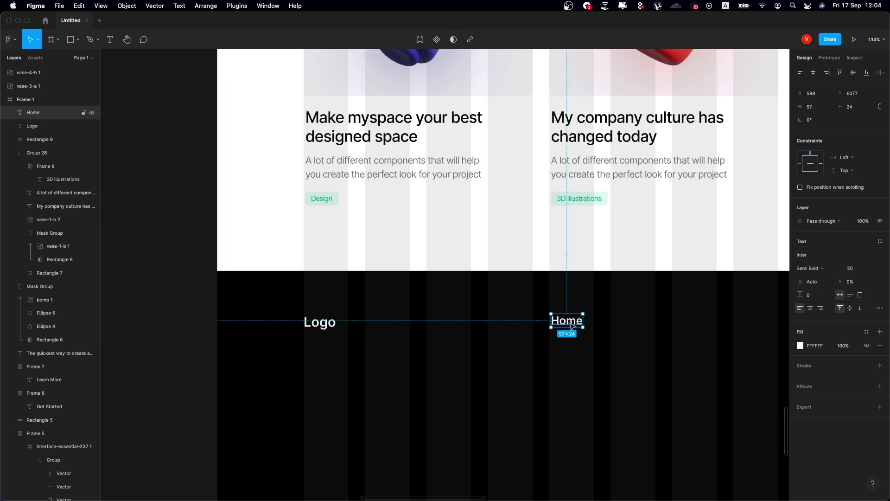
{"action": "left_click_drag", "start_coordinate": [571, 326], "coordinate": [338, 343], "text": "alt"}
{"action": "left_click_drag", "start_coordinate": [564, 326], "coordinate": [556, 376], "text": "alt"}
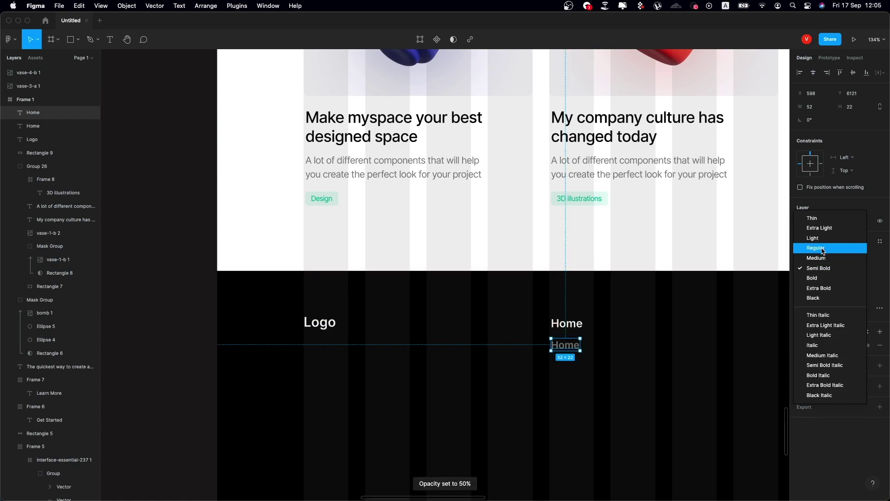
{"action": "left_click", "coordinate": [822, 248]}
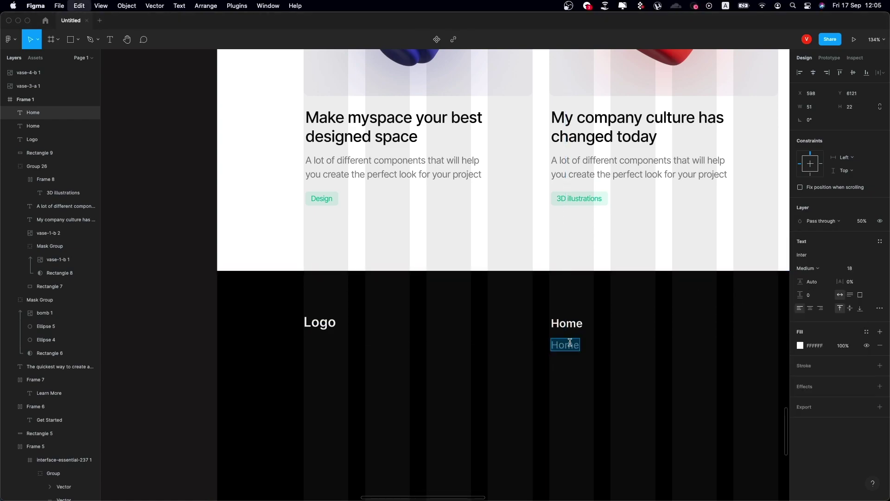
Set the Home column's link text to 90% opacity and review the link list
{"action": "key", "text": "9"}
{"action": "scroll", "coordinate": [611, 364], "scroll_direction": "down", "scroll_amount": 3}
{"action": "key", "text": "ctrl+g"}
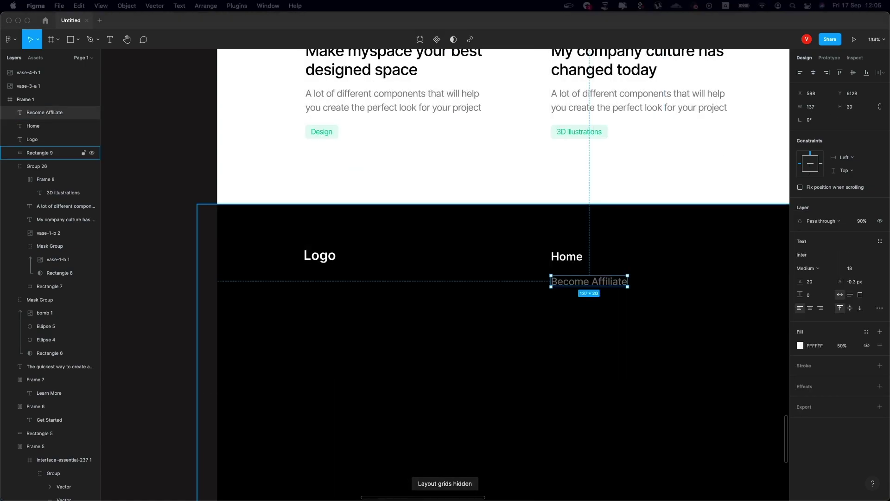
{"action": "double_click", "coordinate": [618, 283]}
{"action": "type", "text": "Go Unlimited"}
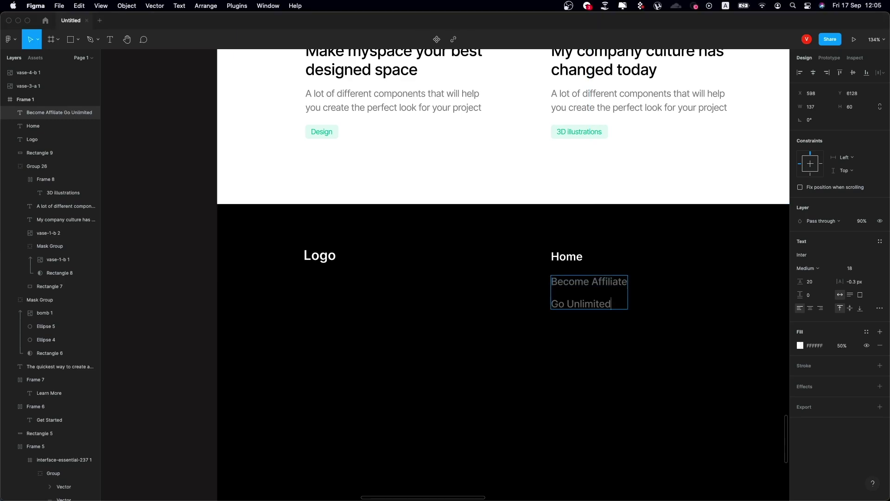
{"action": "key", "text": "Escape"}
{"action": "scroll", "coordinate": [621, 327], "scroll_direction": "right", "scroll_amount": 5}
{"action": "key", "text": "ctrl+g"}
Duplicate the Home column as a Products column and make the Home heading Medium weight
{"action": "key", "text": "super+d"}
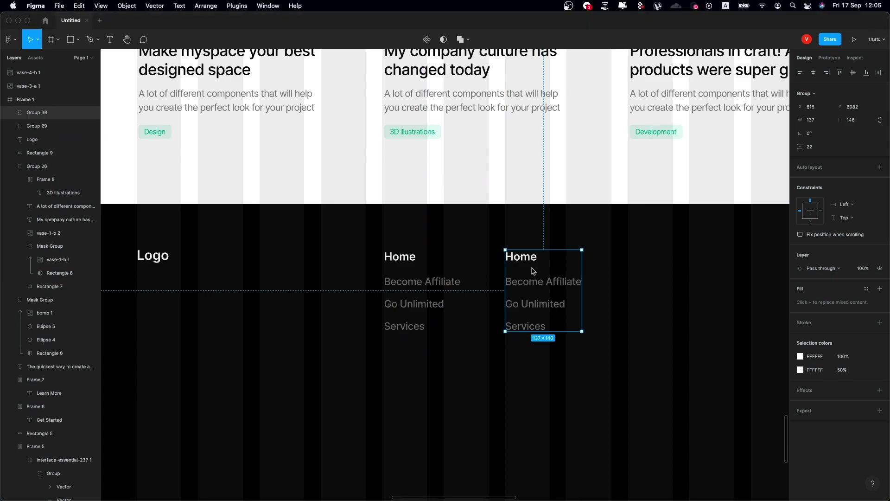
{"action": "type", "text": "Products"}
{"action": "left_click", "coordinate": [400, 257]}
{"action": "left_click", "coordinate": [818, 255]}
List Design Systems, Themes & Templates, Mockups, Wireframes Kits and UI Kits under Products
{"action": "double_click", "coordinate": [556, 283]}
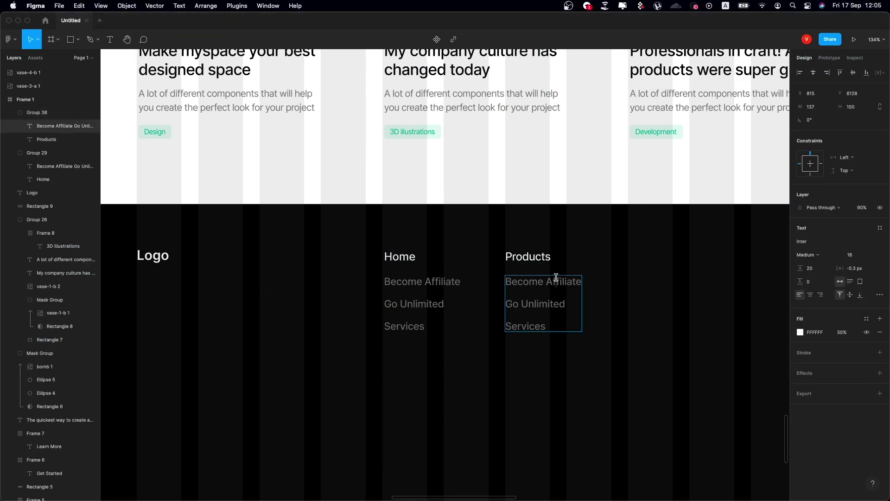
{"action": "type", "text": "Design Systems Themes & Templates "}
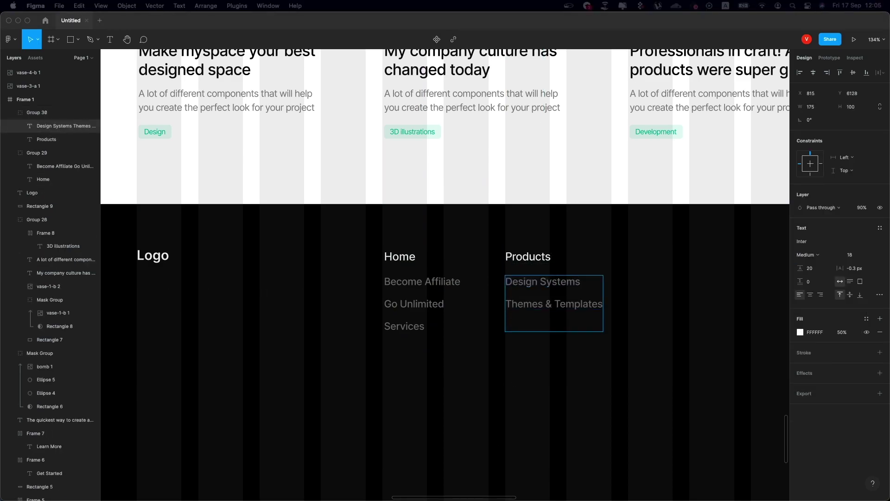
{"action": "type", "text": "Mockups"}
{"action": "type", "text": "Presentations"}
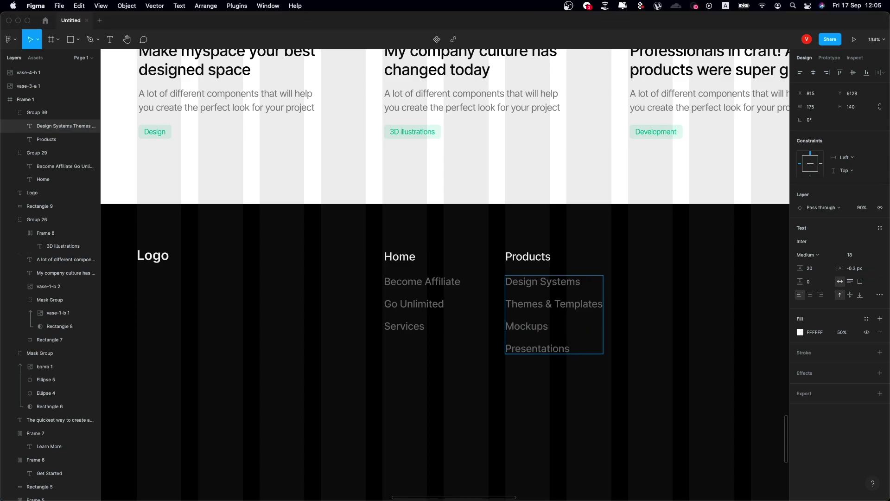
{"action": "key", "text": "Return"}
{"action": "type", "text": "Wireframes Kits"}
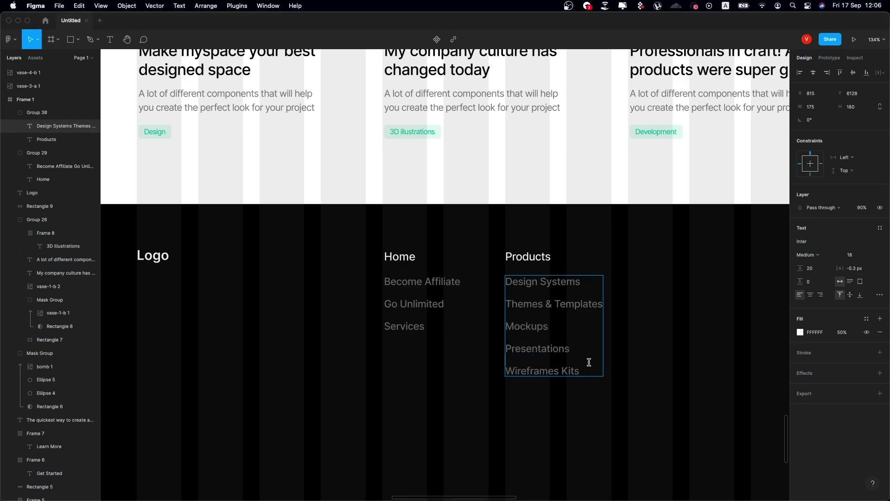
{"action": "key", "text": "Return"}
{"action": "type", "text": "UI Kits"}
{"action": "scroll", "coordinate": [592, 374], "scroll_direction": "right", "scroll_amount": 3}
{"action": "key", "text": "Escape"}
{"action": "left_click", "coordinate": [444, 256], "text": "shift"}
Copy the Products column as a Legals column listing License, Refund Policy, About Us, Contacts
{"action": "left_click_drag", "start_coordinate": [455, 306], "coordinate": [622, 306]}
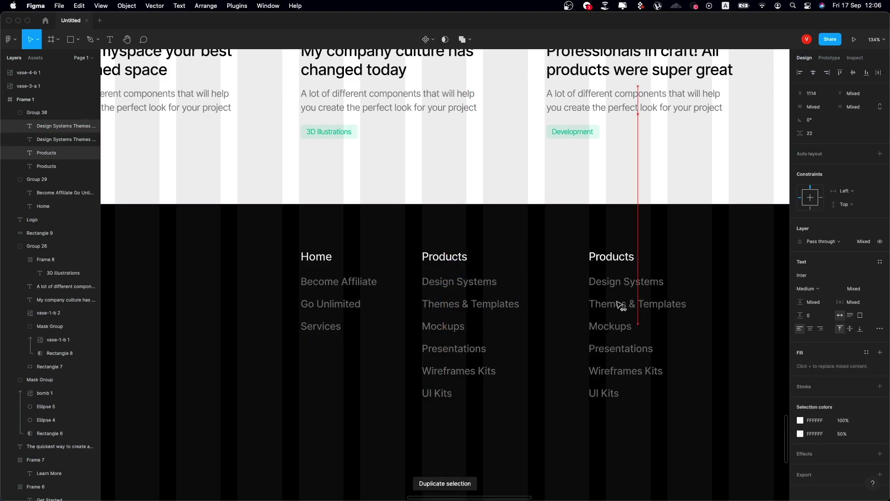
{"action": "scroll", "coordinate": [569, 305], "scroll_direction": "right", "scroll_amount": 2}
{"action": "left_click", "coordinate": [537, 253]}
{"action": "type", "text": "Lega"}
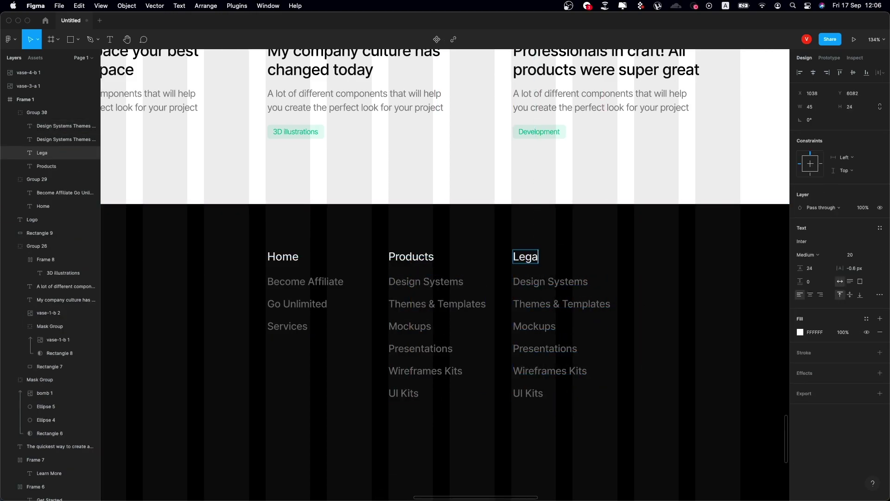
{"action": "type", "text": "ls"}
{"action": "key", "text": "Escape"}
{"action": "key", "text": "Tab"}
{"action": "key", "text": "Return"}
{"action": "type", "text": "License"}
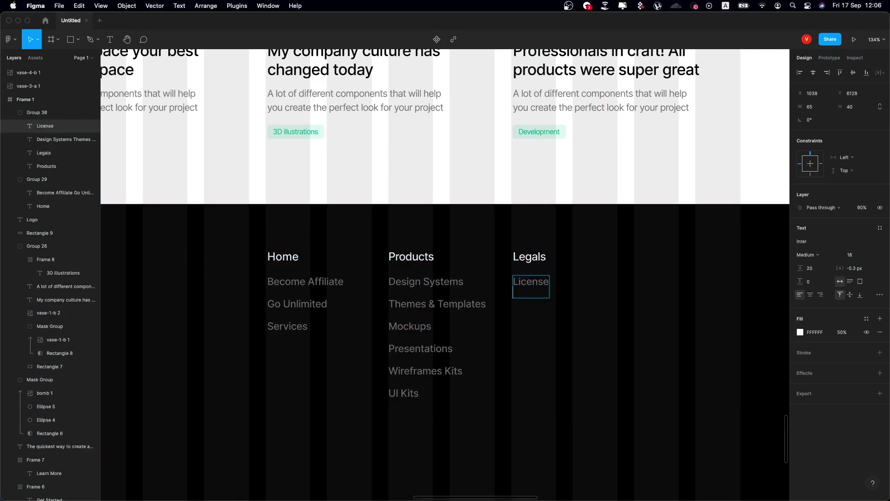
{"action": "type", "text": " Refund Policy About Us "}
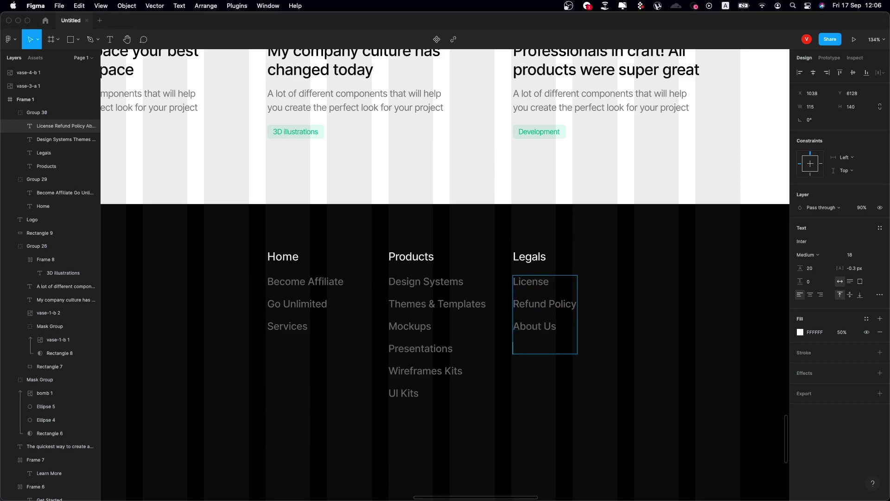
{"action": "type", "text": "Contacts"}
{"action": "key", "text": "Escape"}
Copy Legals into a Blog column listing Business Stories, Digital Store, Learning, Social Media
{"action": "left_click_drag", "start_coordinate": [501, 246], "coordinate": [634, 365]}
{"action": "left_click_drag", "start_coordinate": [537, 292], "coordinate": [659, 292]}
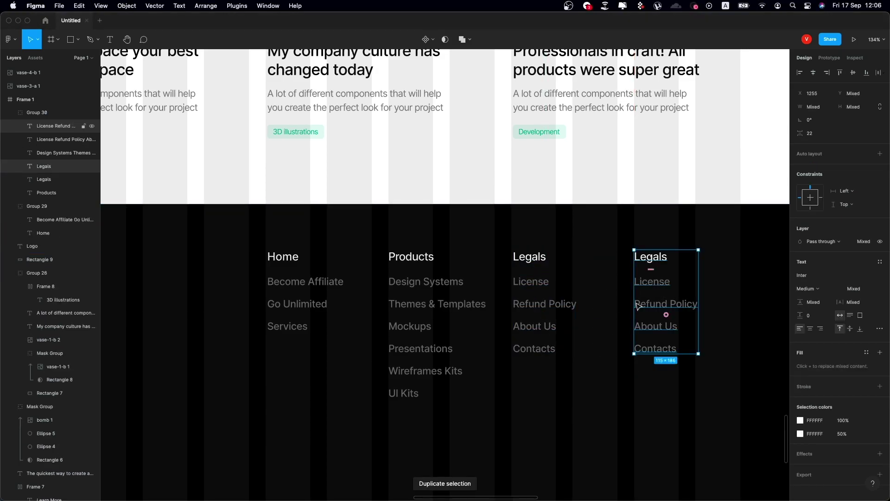
{"action": "scroll", "coordinate": [637, 306], "scroll_direction": "right", "scroll_amount": 5}
{"action": "double_click", "coordinate": [512, 257]}
{"action": "type", "text": "Blog"}
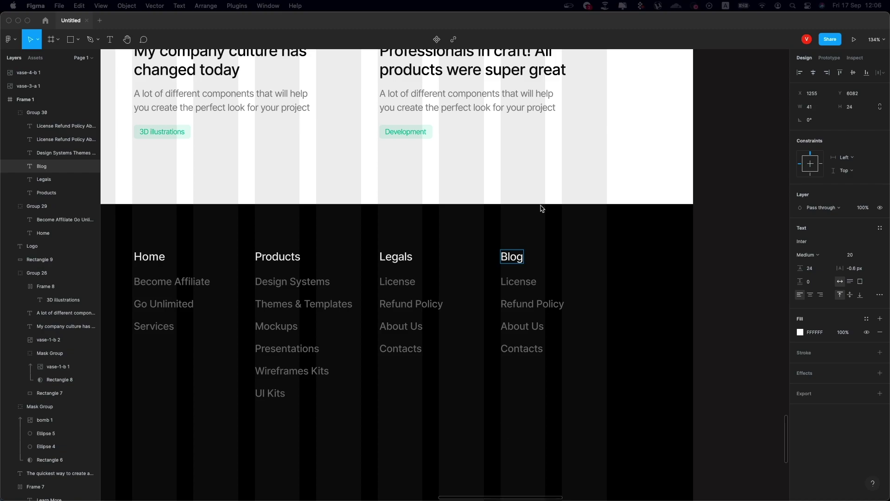
{"action": "key", "text": "Escape"}
{"action": "key", "text": "Tab"}
{"action": "key", "text": "Return"}
{"action": "type", "text": "Business Stories"}
{"action": "key", "text": "Return"}
{"action": "type", "text": "Digital Store"}
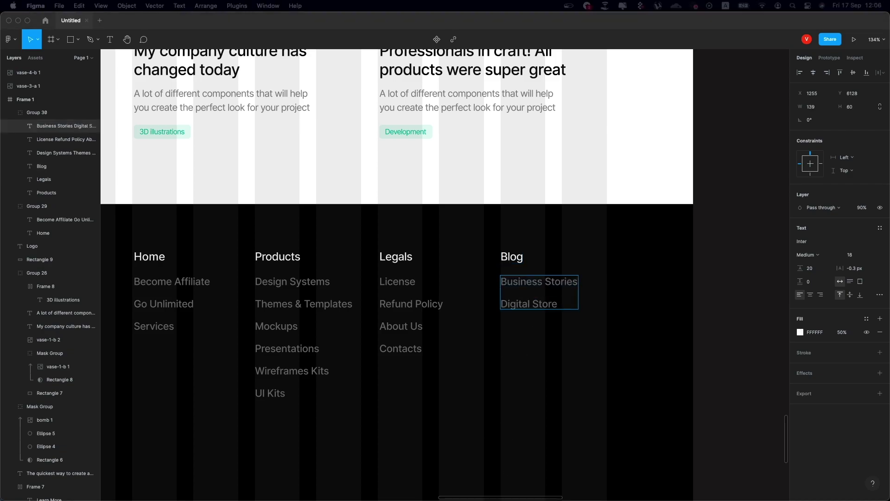
{"action": "key", "text": "Return"}
{"action": "type", "text": "Learning"}
{"action": "key", "text": "Return"}
{"action": "type", "text": "Social Media"}
{"action": "key", "text": "Escape"}
{"action": "key", "text": "Escape"}
Draw a small grey square beneath the footer Logo
{"action": "scroll", "coordinate": [568, 320], "scroll_direction": "down", "scroll_amount": 5}
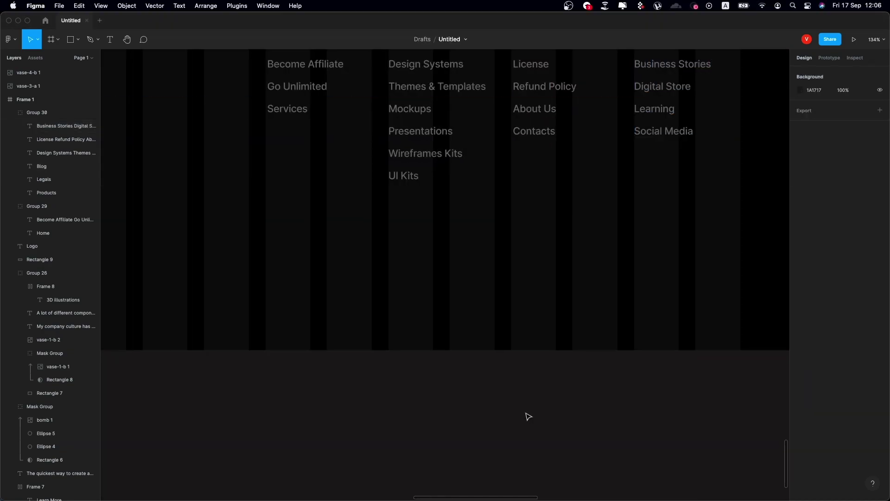
{"action": "scroll", "coordinate": [529, 416], "scroll_direction": "down", "scroll_amount": 3}
{"action": "key", "text": "r"}
{"action": "scroll", "coordinate": [288, 296], "scroll_direction": "up", "scroll_amount": 3}
{"action": "left_click", "coordinate": [262, 269]}
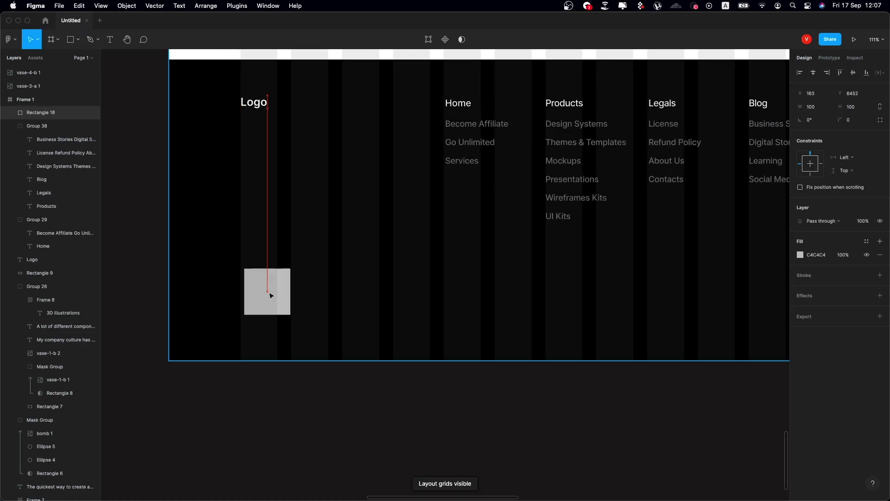
Stretch the square into a thin 1200×2 footer-wide divider at low opacity
{"action": "left_click_drag", "start_coordinate": [271, 295], "coordinate": [748, 265]}
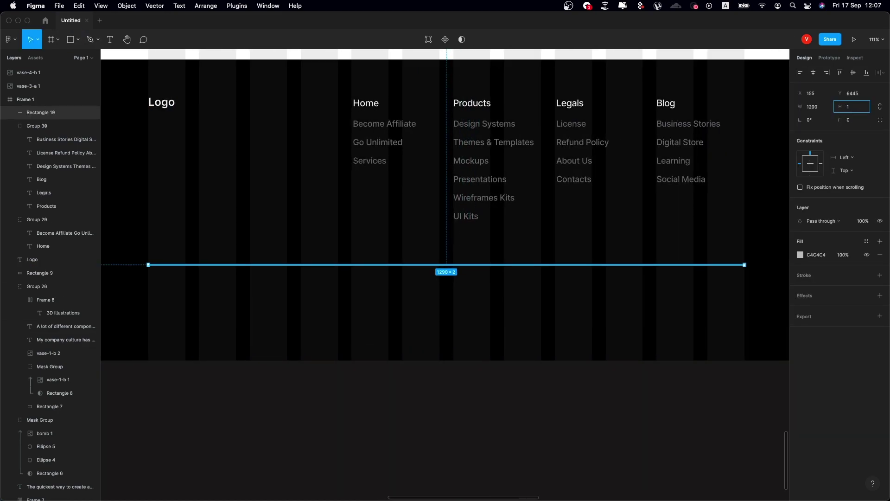
{"action": "key", "text": "1"}
{"action": "key", "text": "ctrl+g"}
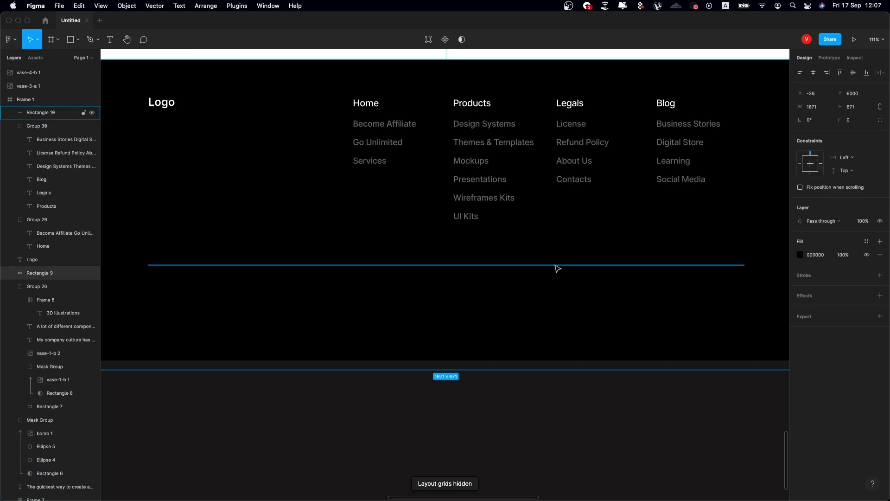
Duplicate the footer links text and retype it as 'Copyright © 2020' below the divider
{"action": "left_click", "coordinate": [374, 128]}
{"action": "key", "text": "super+d"}
{"action": "double_click", "coordinate": [172, 272]}
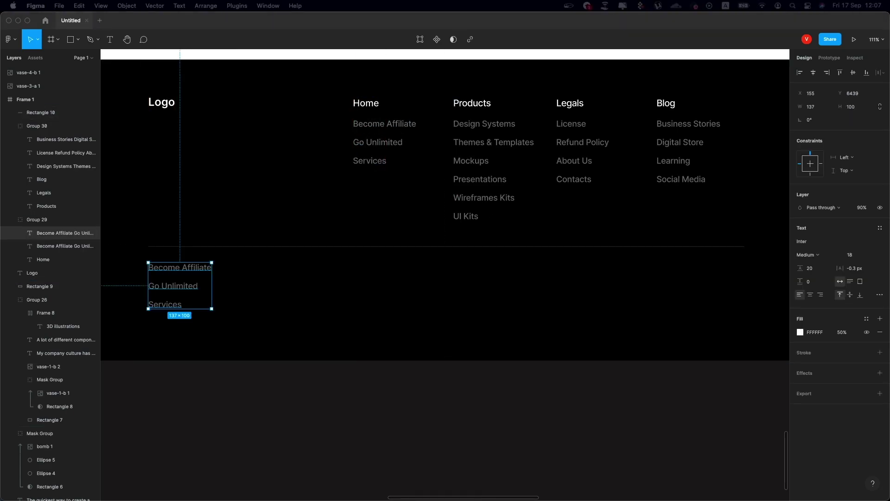
{"action": "type", "text": "Copyright © 2020"}
{"action": "left_click", "coordinate": [275, 290]}
{"action": "scroll", "coordinate": [452, 292], "scroll_direction": "up", "scroll_amount": 10}
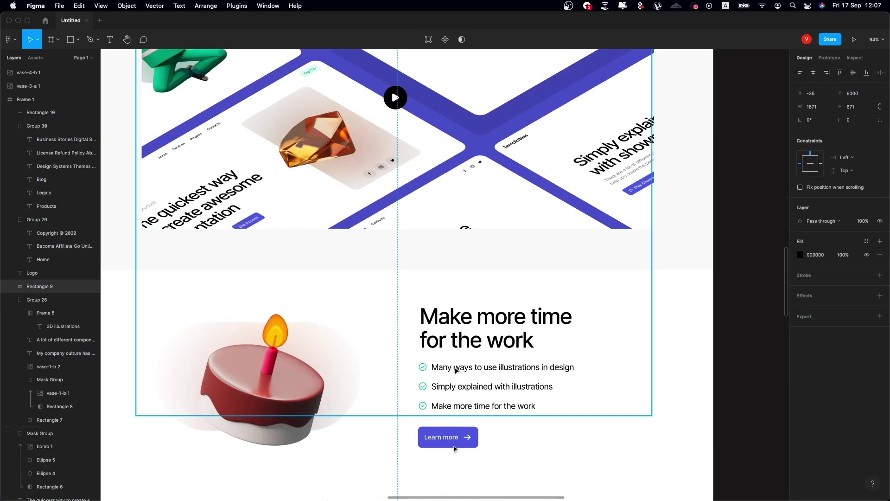
Paste the social icons group beside the copyright line and dim the circles to 50% opacity
{"action": "key", "text": "super+v"}
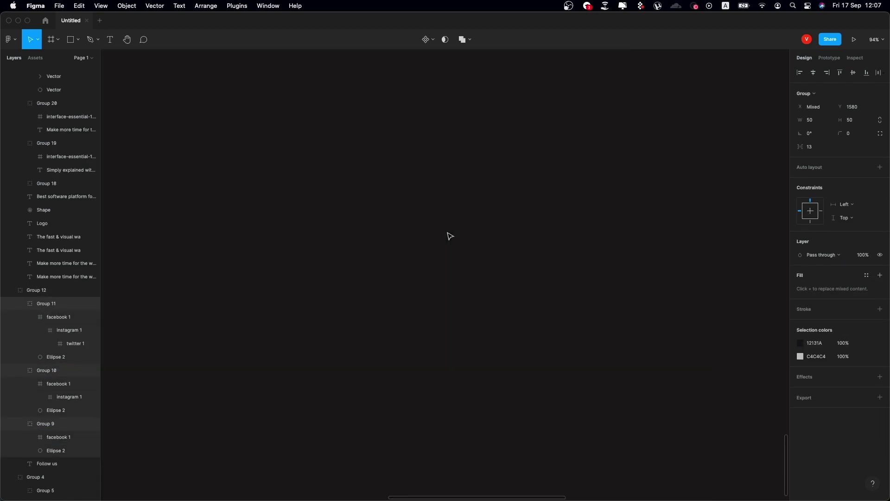
{"action": "left_click_drag", "start_coordinate": [437, 277], "coordinate": [280, 131]}
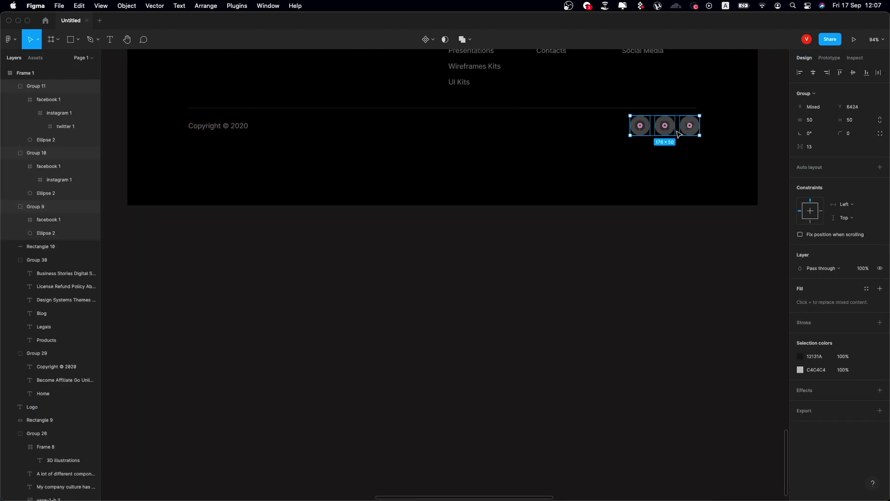
{"action": "scroll", "coordinate": [674, 147], "scroll_direction": "up", "scroll_amount": 5}
{"action": "key", "text": "5"}
Recolour the three icon glyphs white (FFFFFF) and zoom out to the whole page
{"action": "left_click", "coordinate": [658, 119], "text": "super"}
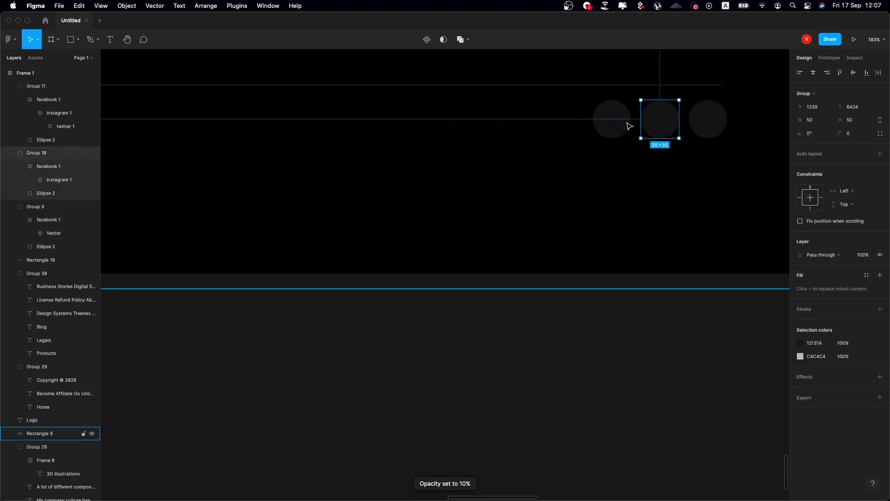
{"action": "left_click", "coordinate": [612, 119], "text": "super"}
{"action": "left_click", "coordinate": [652, 116], "text": "shift+super"}
{"action": "left_click", "coordinate": [713, 118], "text": "shift+super"}
{"action": "left_click", "coordinate": [800, 343]}
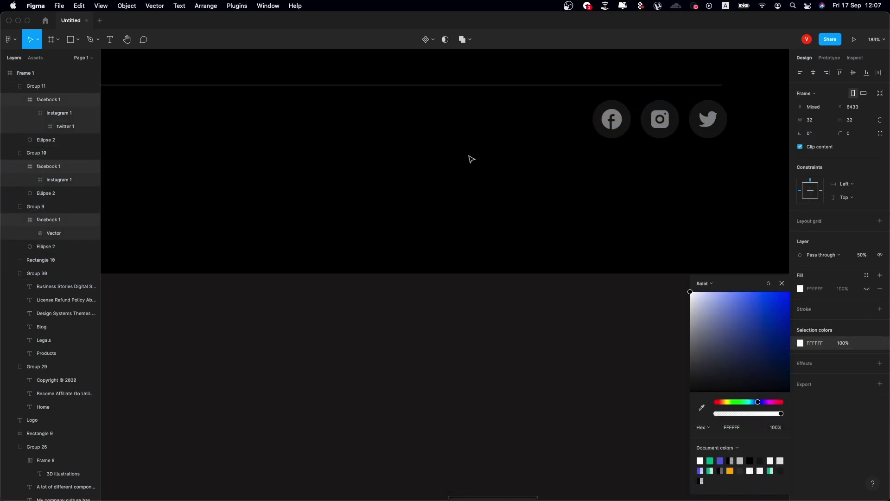
{"action": "key", "text": "Escape"}
{"action": "scroll", "coordinate": [562, 284], "scroll_direction": "down", "scroll_amount": 5}
{"action": "key", "text": "Escape"}
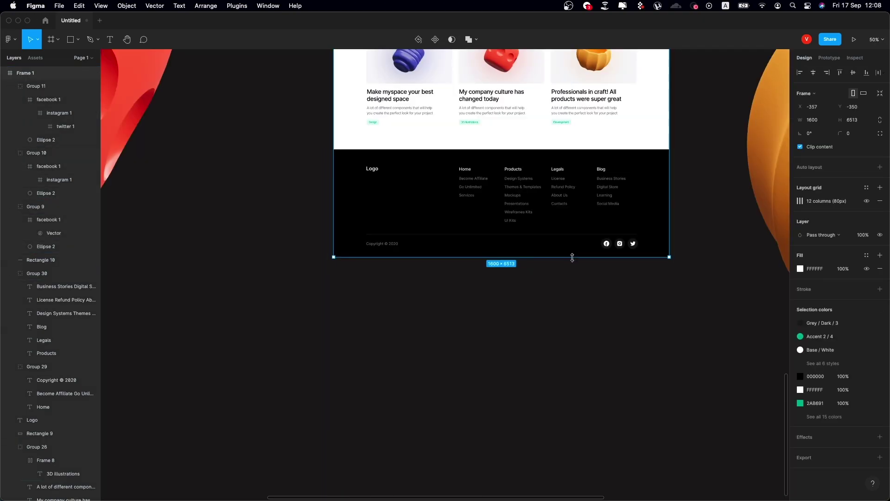
{"action": "scroll", "coordinate": [574, 269], "scroll_direction": "up", "scroll_amount": 3}
Hide the UI and scroll from the hero through features, testimonial and video down to the blog heading
{"action": "scroll", "coordinate": [603, 222], "scroll_direction": "up", "scroll_amount": 10}
{"action": "key", "text": "super+backslash"}
{"action": "scroll", "coordinate": [648, 230], "scroll_direction": "up", "scroll_amount": 5}
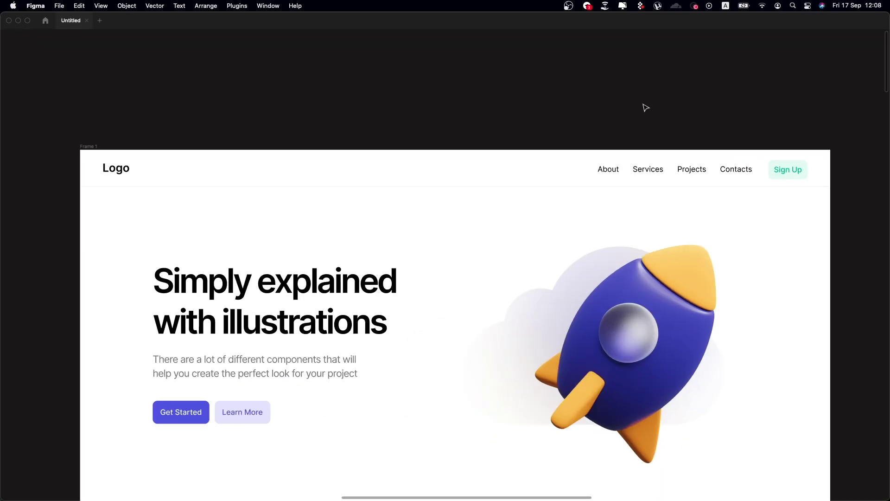
{"action": "scroll", "coordinate": [857, 135], "scroll_direction": "down", "scroll_amount": 2}
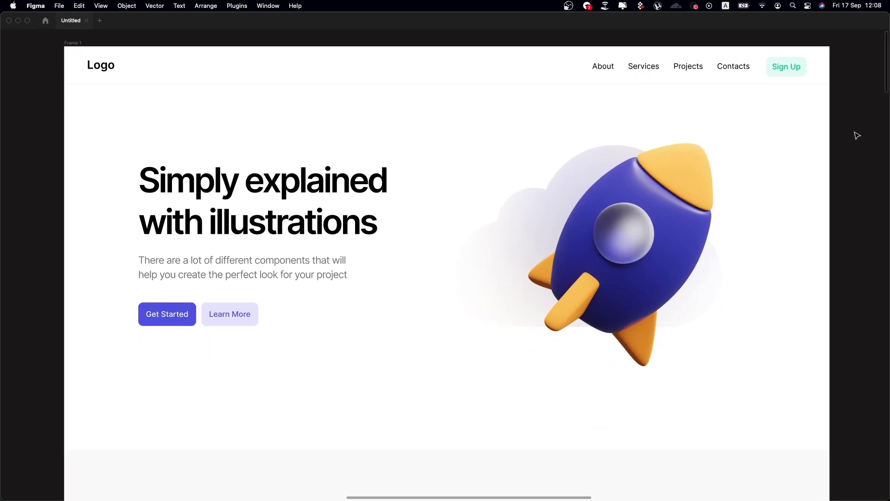
{"action": "scroll", "coordinate": [865, 164], "scroll_direction": "down", "scroll_amount": 5}
{"action": "scroll", "coordinate": [865, 164], "scroll_direction": "down", "scroll_amount": 2}
{"action": "scroll", "coordinate": [865, 163], "scroll_direction": "down", "scroll_amount": 2}
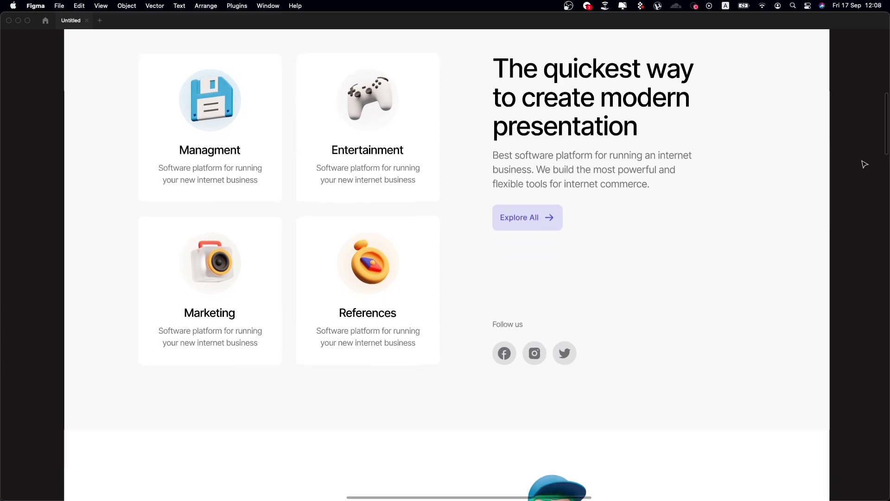
{"action": "scroll", "coordinate": [865, 164], "scroll_direction": "up", "scroll_amount": 1}
{"action": "scroll", "coordinate": [865, 164], "scroll_direction": "down", "scroll_amount": 1}
{"action": "scroll", "coordinate": [865, 164], "scroll_direction": "down", "scroll_amount": 5}
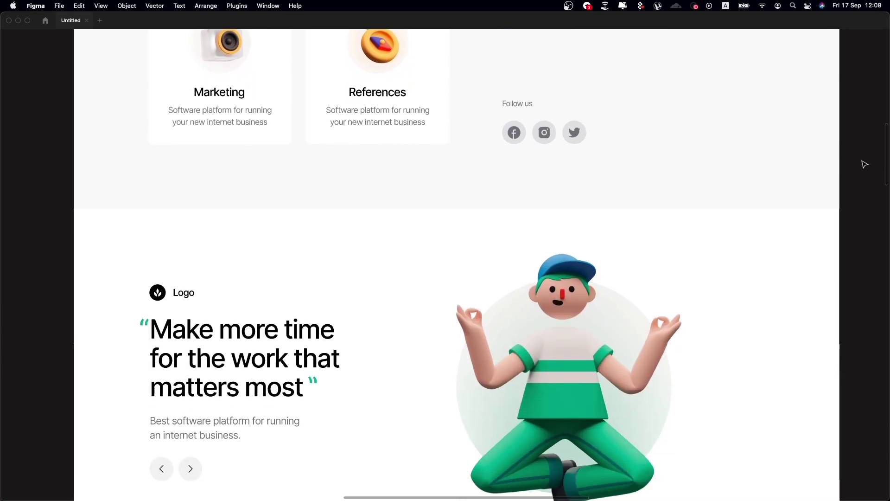
{"action": "scroll", "coordinate": [865, 163], "scroll_direction": "down", "scroll_amount": 3}
{"action": "scroll", "coordinate": [865, 164], "scroll_direction": "down", "scroll_amount": 1}
{"action": "scroll", "coordinate": [865, 164], "scroll_direction": "down", "scroll_amount": 1}
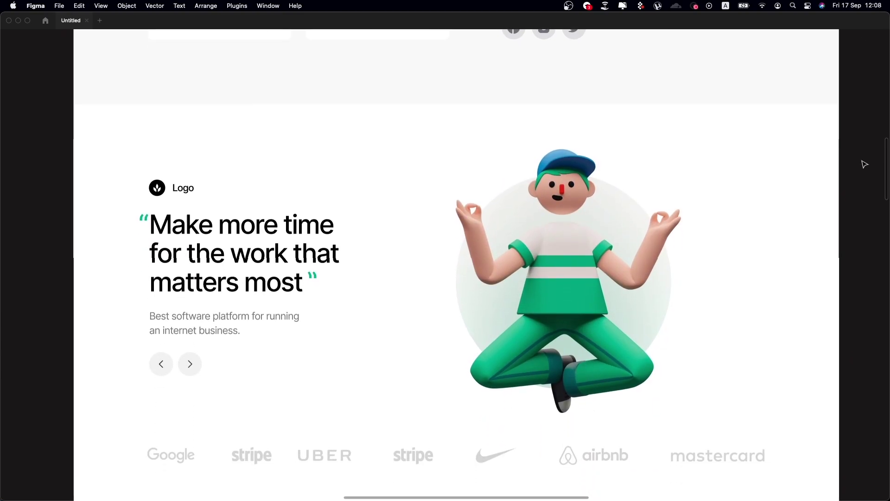
{"action": "scroll", "coordinate": [865, 164], "scroll_direction": "down", "scroll_amount": 5}
{"action": "scroll", "coordinate": [865, 163], "scroll_direction": "down", "scroll_amount": 4}
{"action": "scroll", "coordinate": [865, 164], "scroll_direction": "down", "scroll_amount": 4}
{"action": "scroll", "coordinate": [865, 164], "scroll_direction": "down", "scroll_amount": 1}
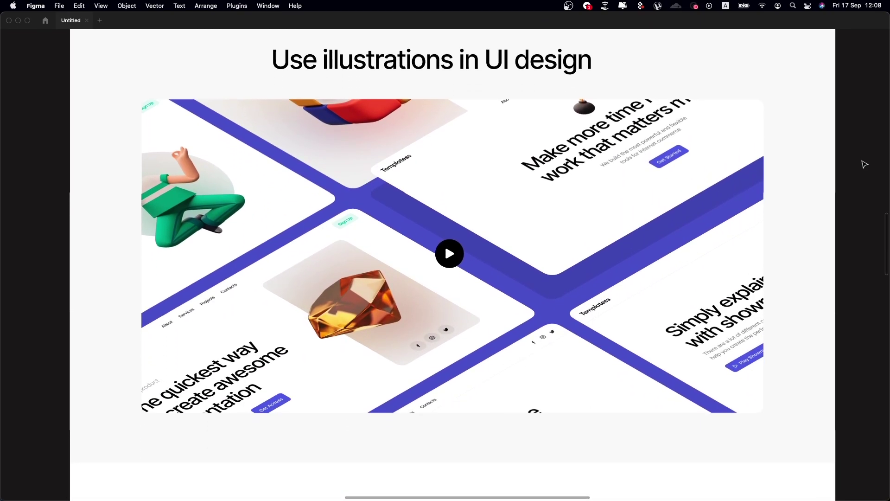
{"action": "scroll", "coordinate": [865, 163], "scroll_direction": "down", "scroll_amount": 2}
{"action": "scroll", "coordinate": [865, 164], "scroll_direction": "down", "scroll_amount": 10}
{"action": "scroll", "coordinate": [865, 164], "scroll_direction": "down", "scroll_amount": 3}
{"action": "scroll", "coordinate": [865, 164], "scroll_direction": "down", "scroll_amount": 2}
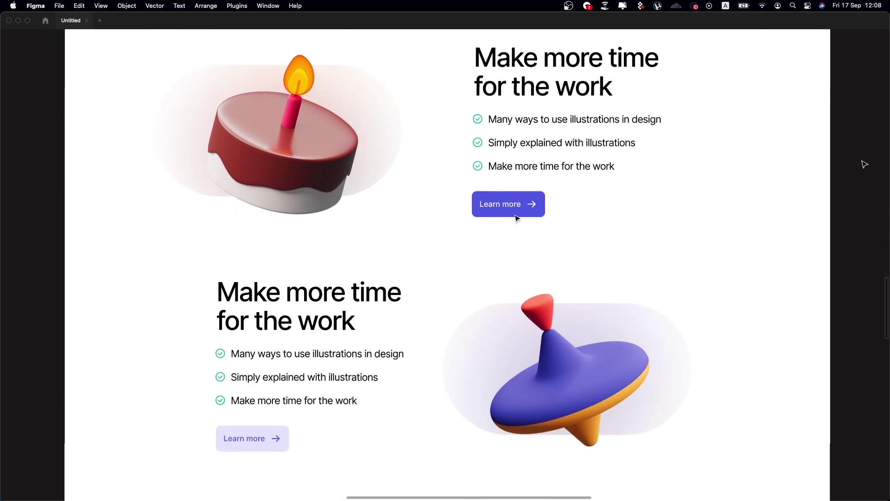
{"action": "scroll", "coordinate": [865, 164], "scroll_direction": "down", "scroll_amount": 10}
{"action": "scroll", "coordinate": [865, 164], "scroll_direction": "down", "scroll_amount": 6}
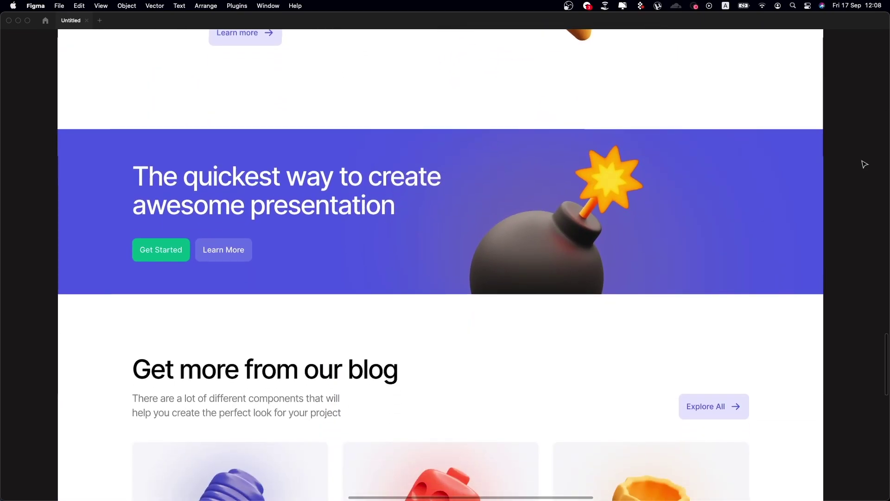